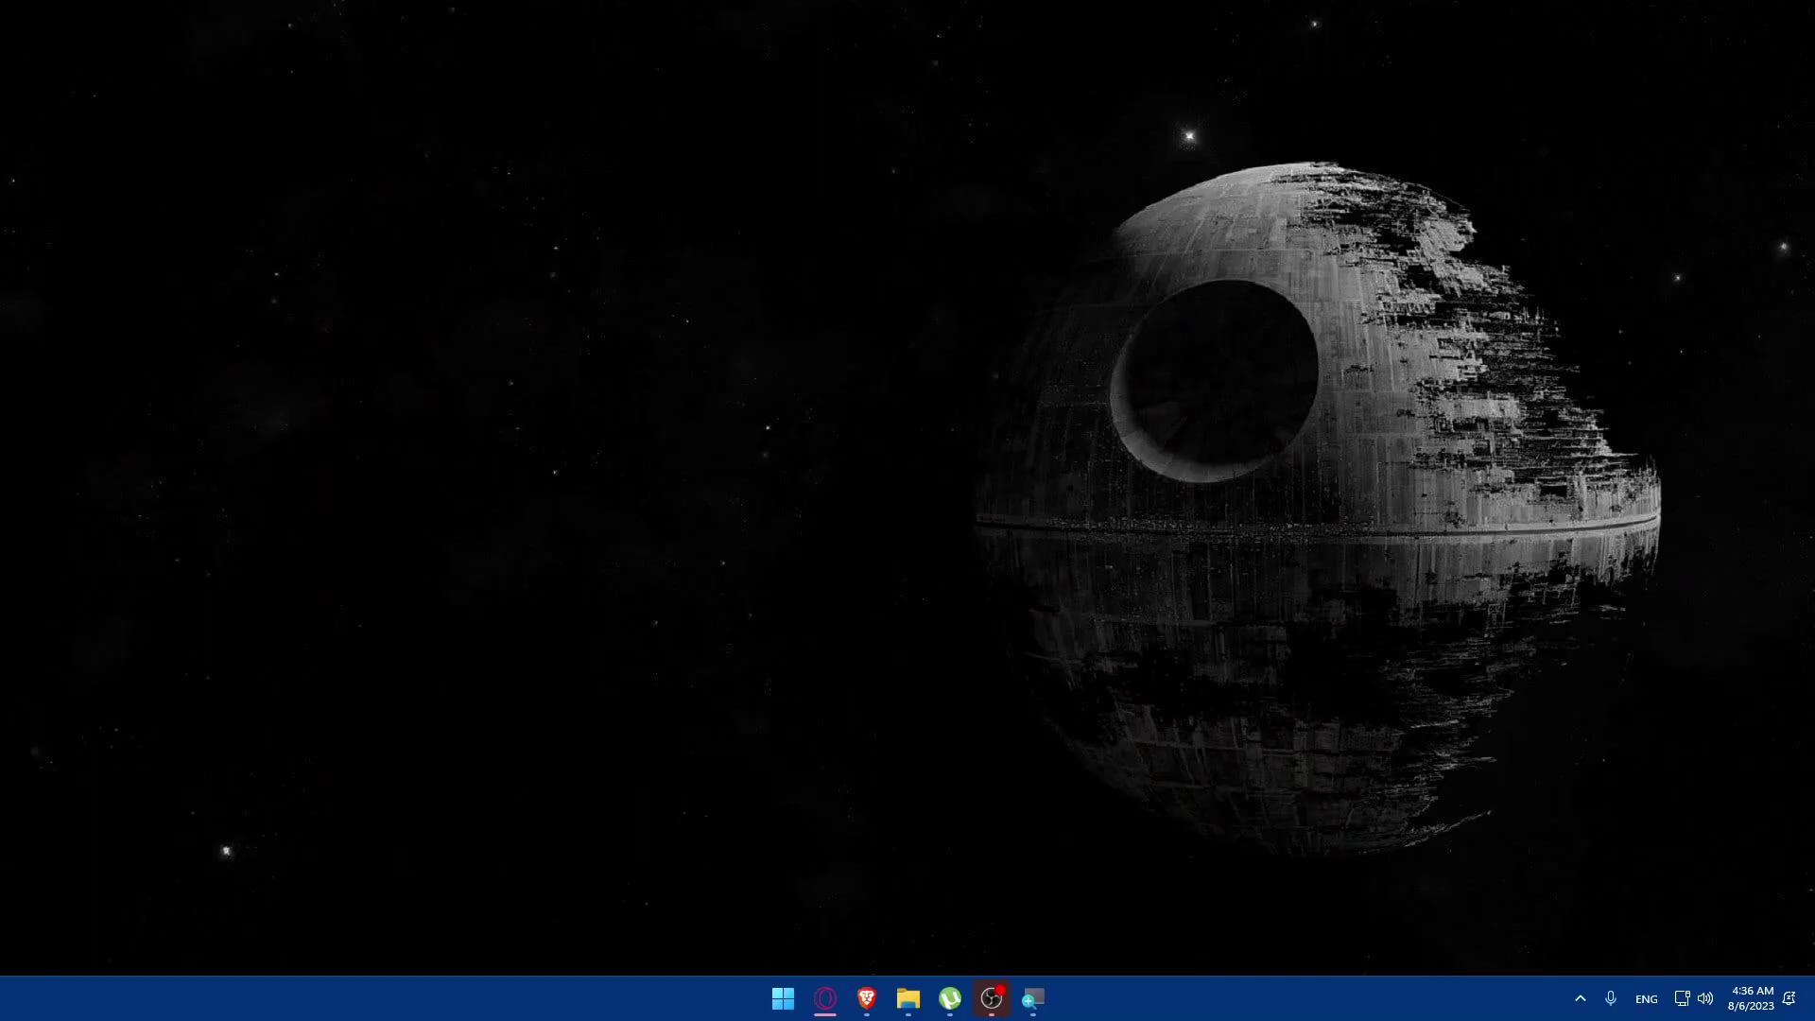
Step: Launch Brave and load westjet.com in the new tab
{"action": "left_click", "coordinate": [867, 998]}
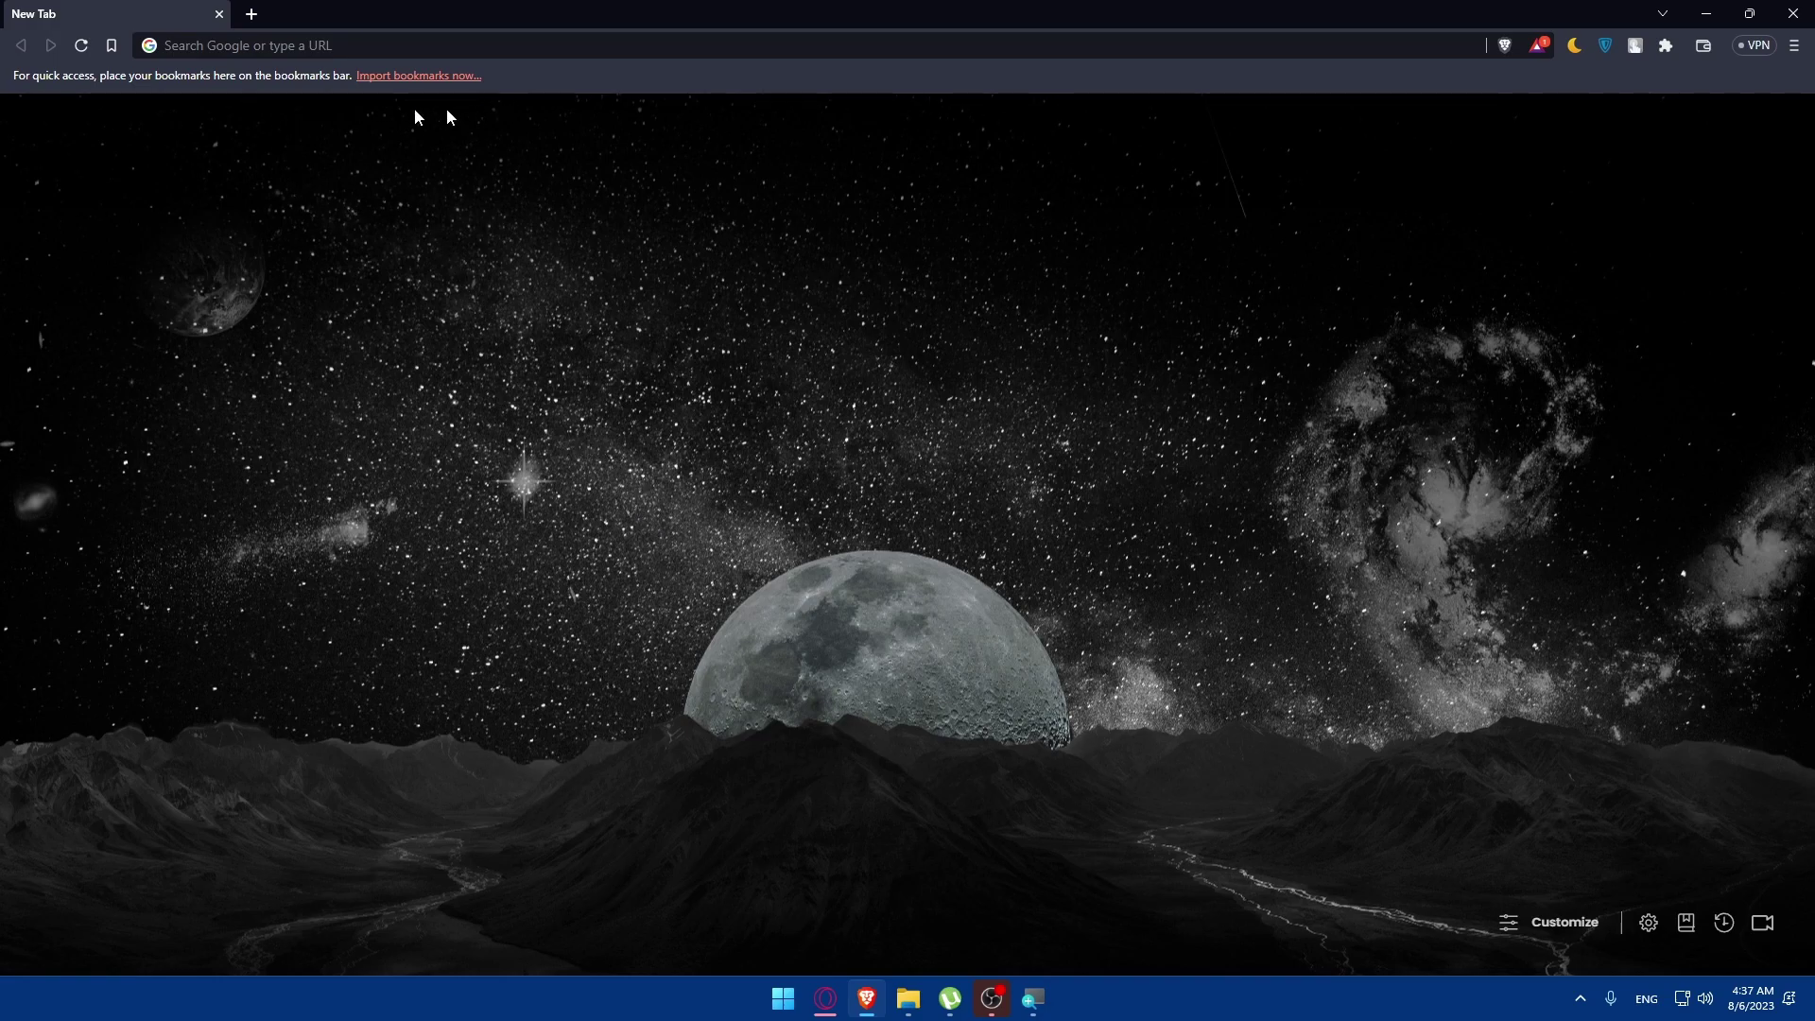
{"action": "left_click", "coordinate": [309, 46]}
{"action": "type", "text": "we"}
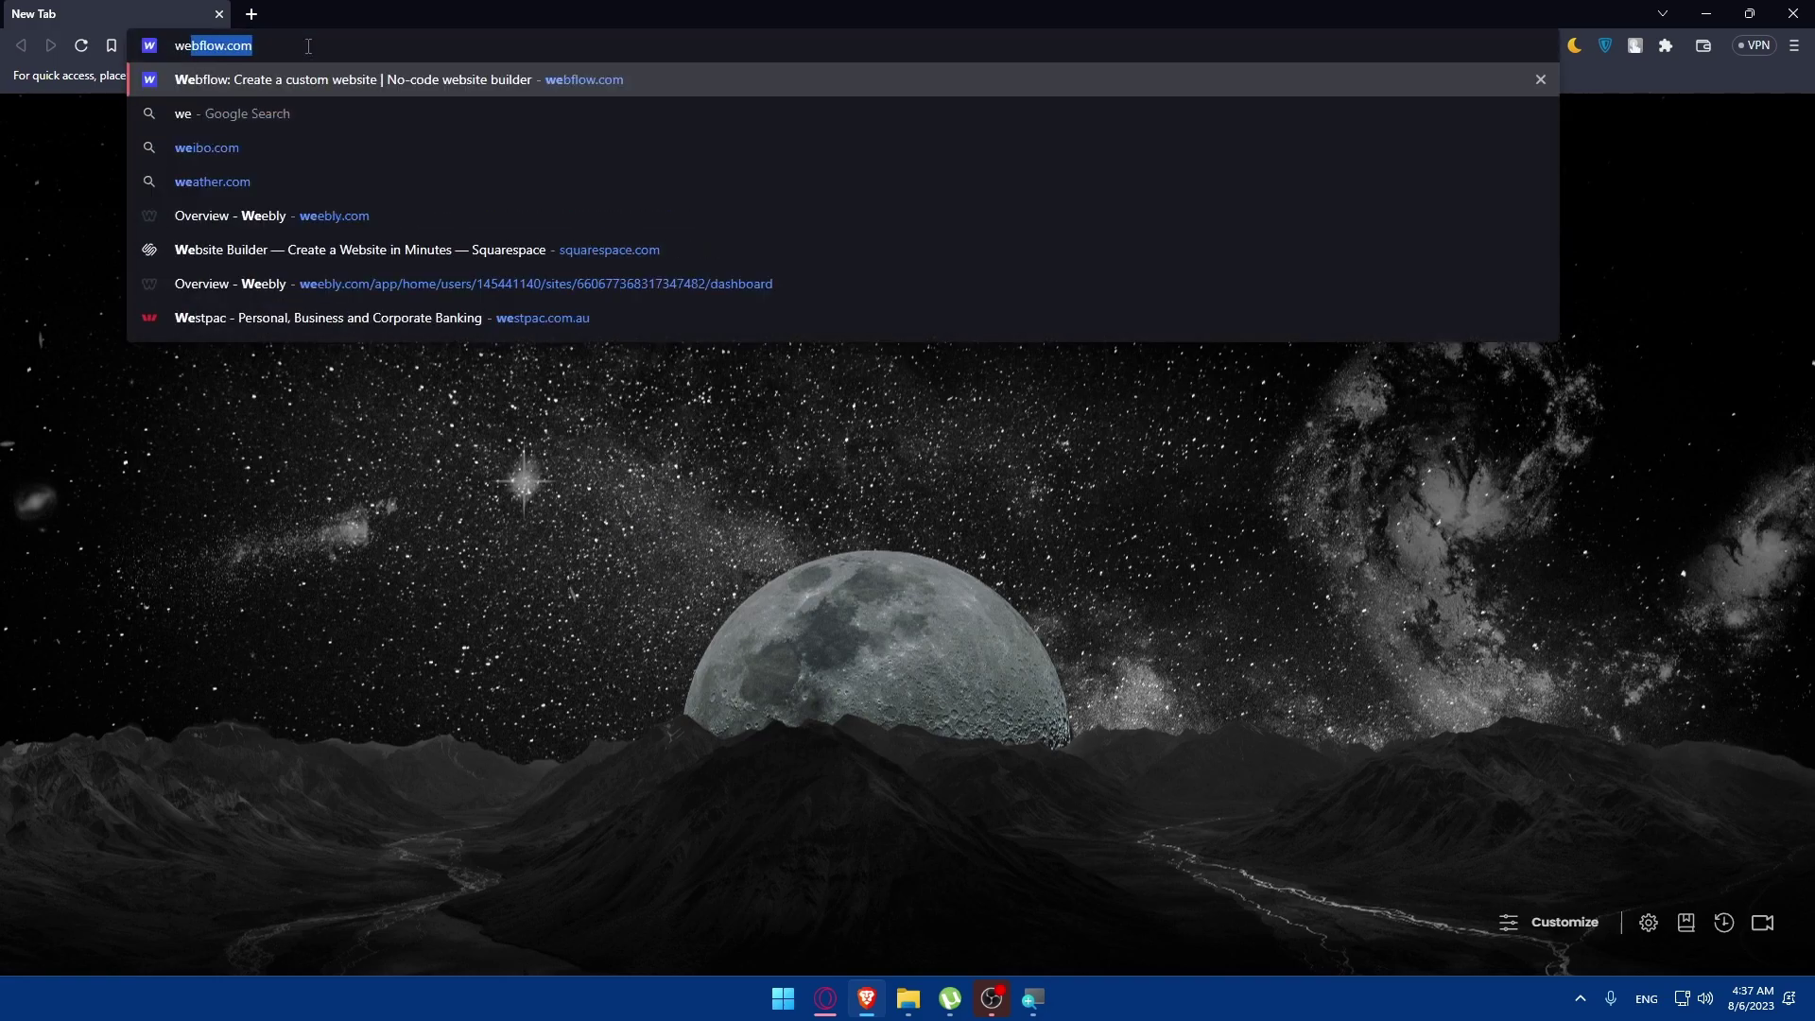
{"action": "type", "text": "stjet"}
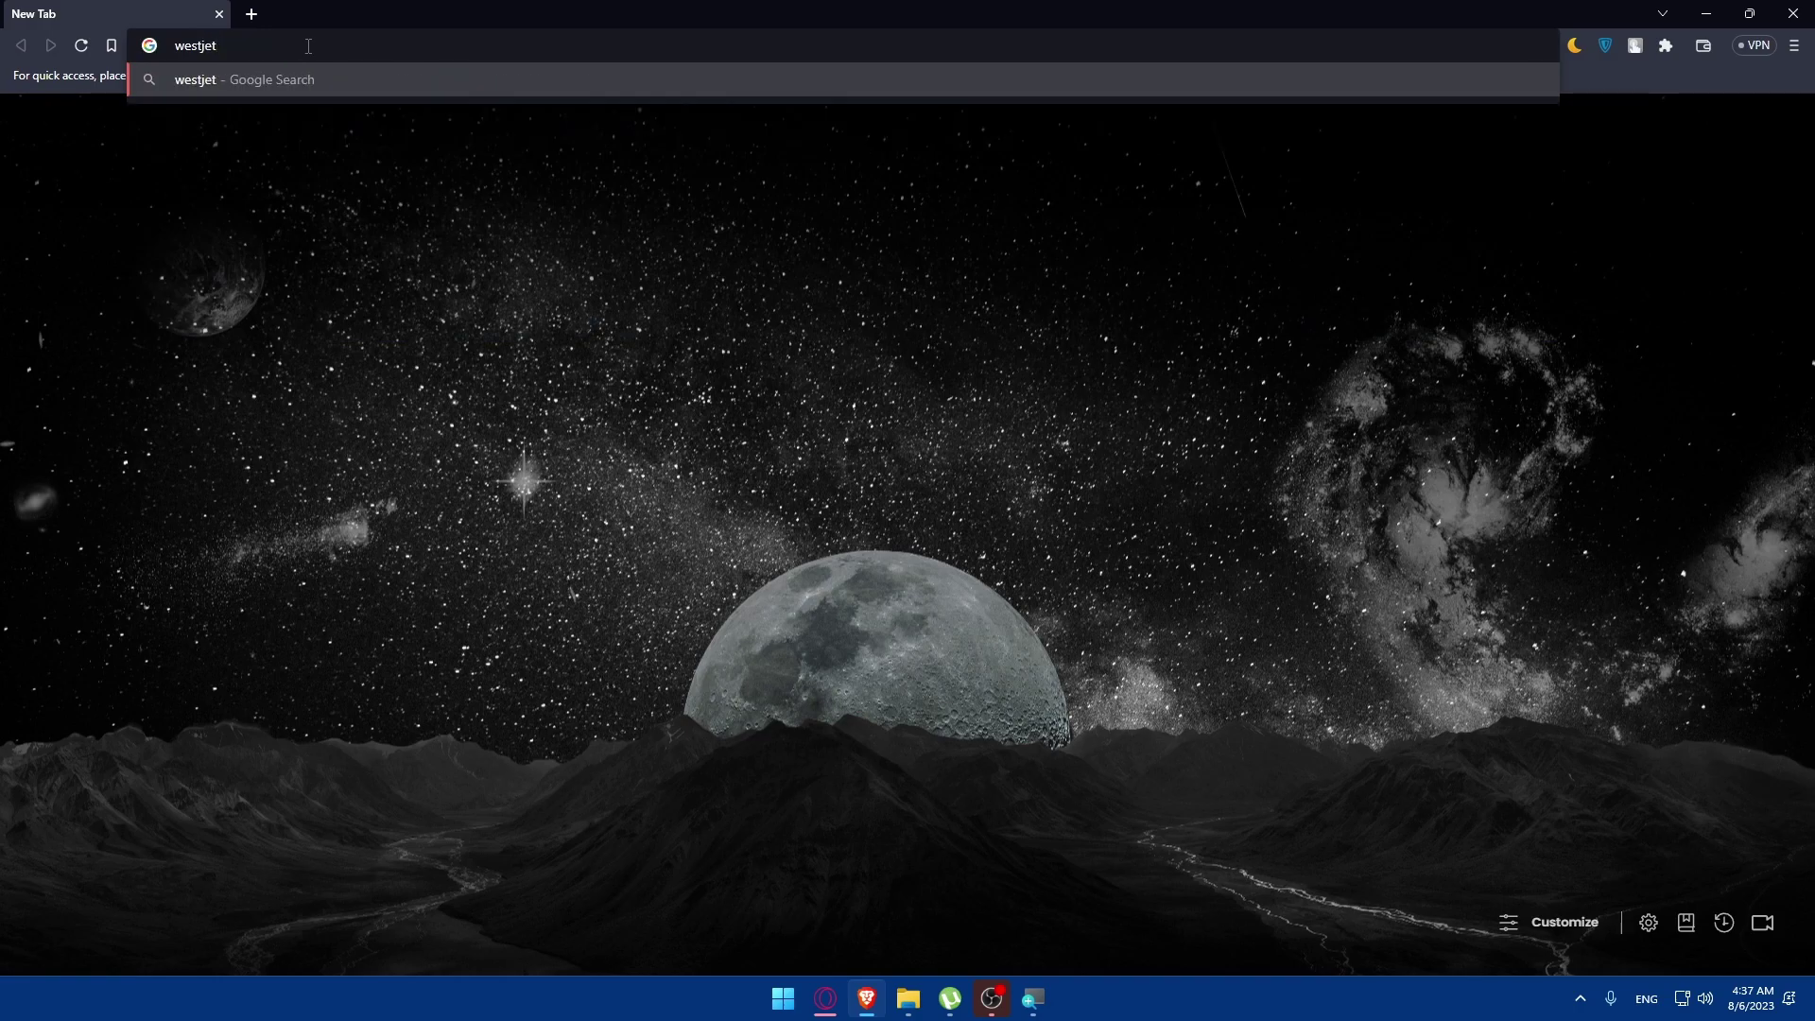
{"action": "type", "text": ".com"}
{"action": "key", "text": "Return"}
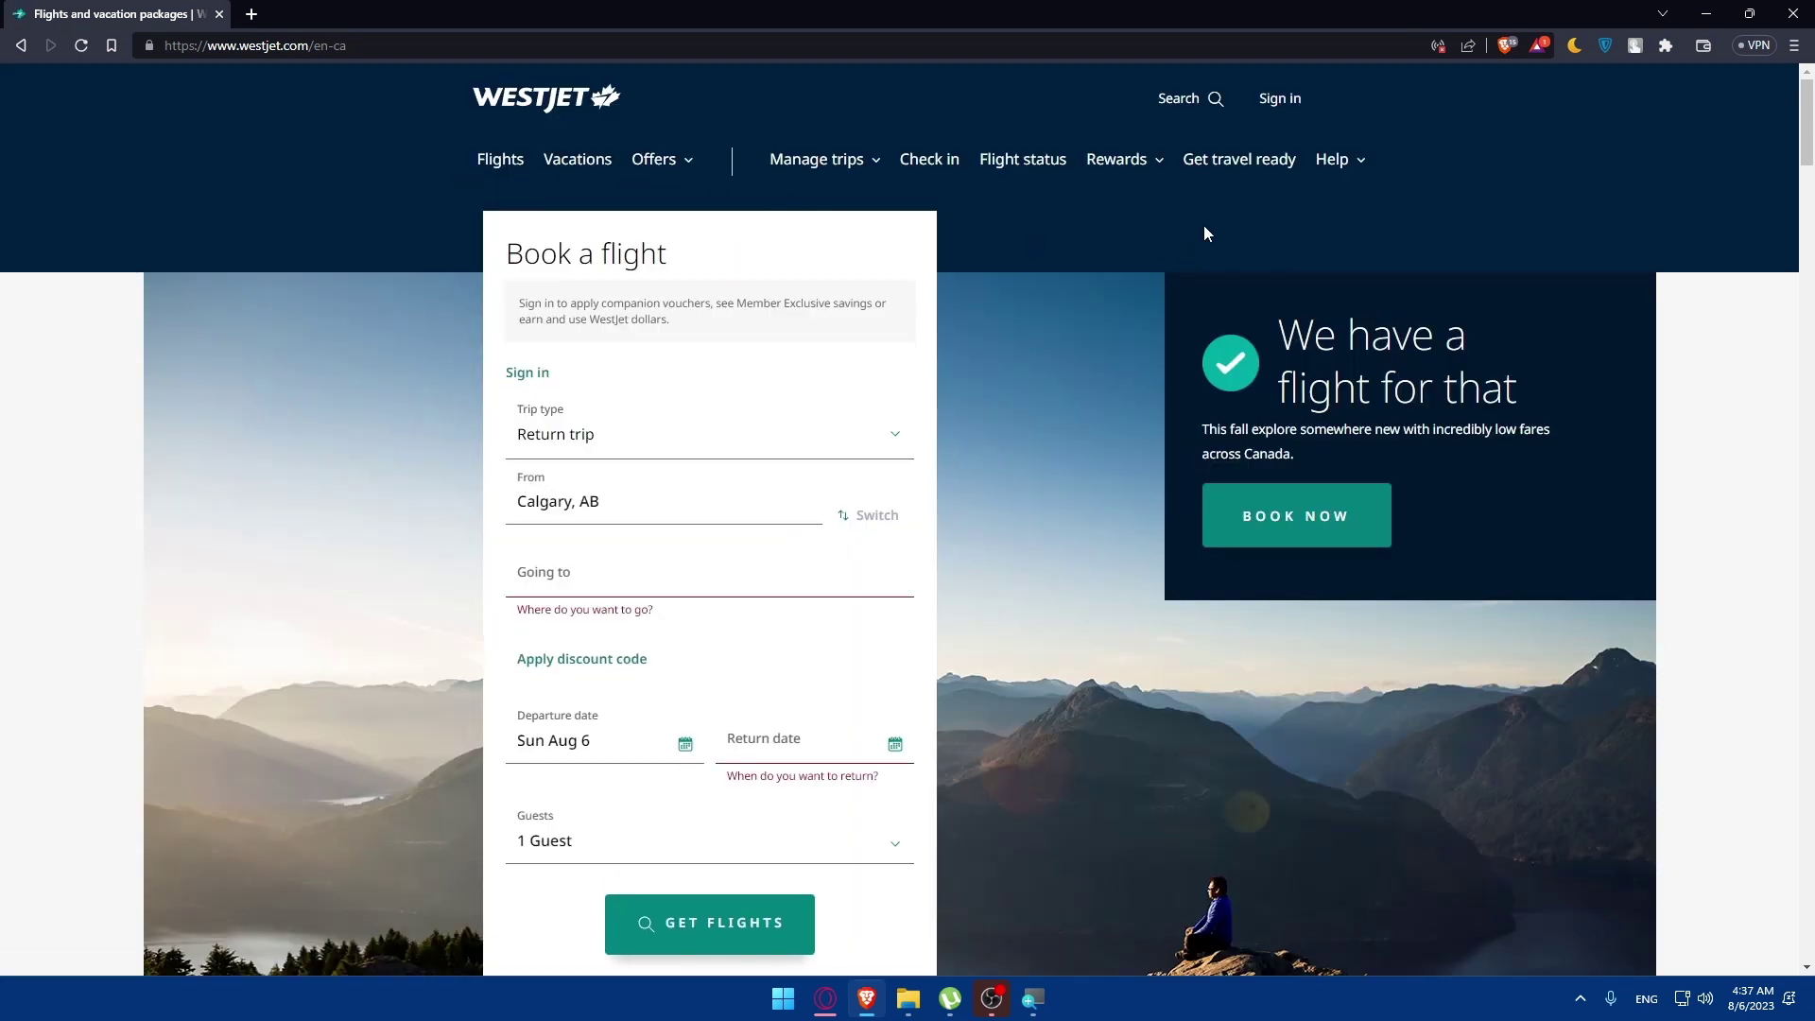
Step: Open the WestJet account Sign in panel, then close it to return to Book a flight
{"action": "left_click", "coordinate": [1286, 100]}
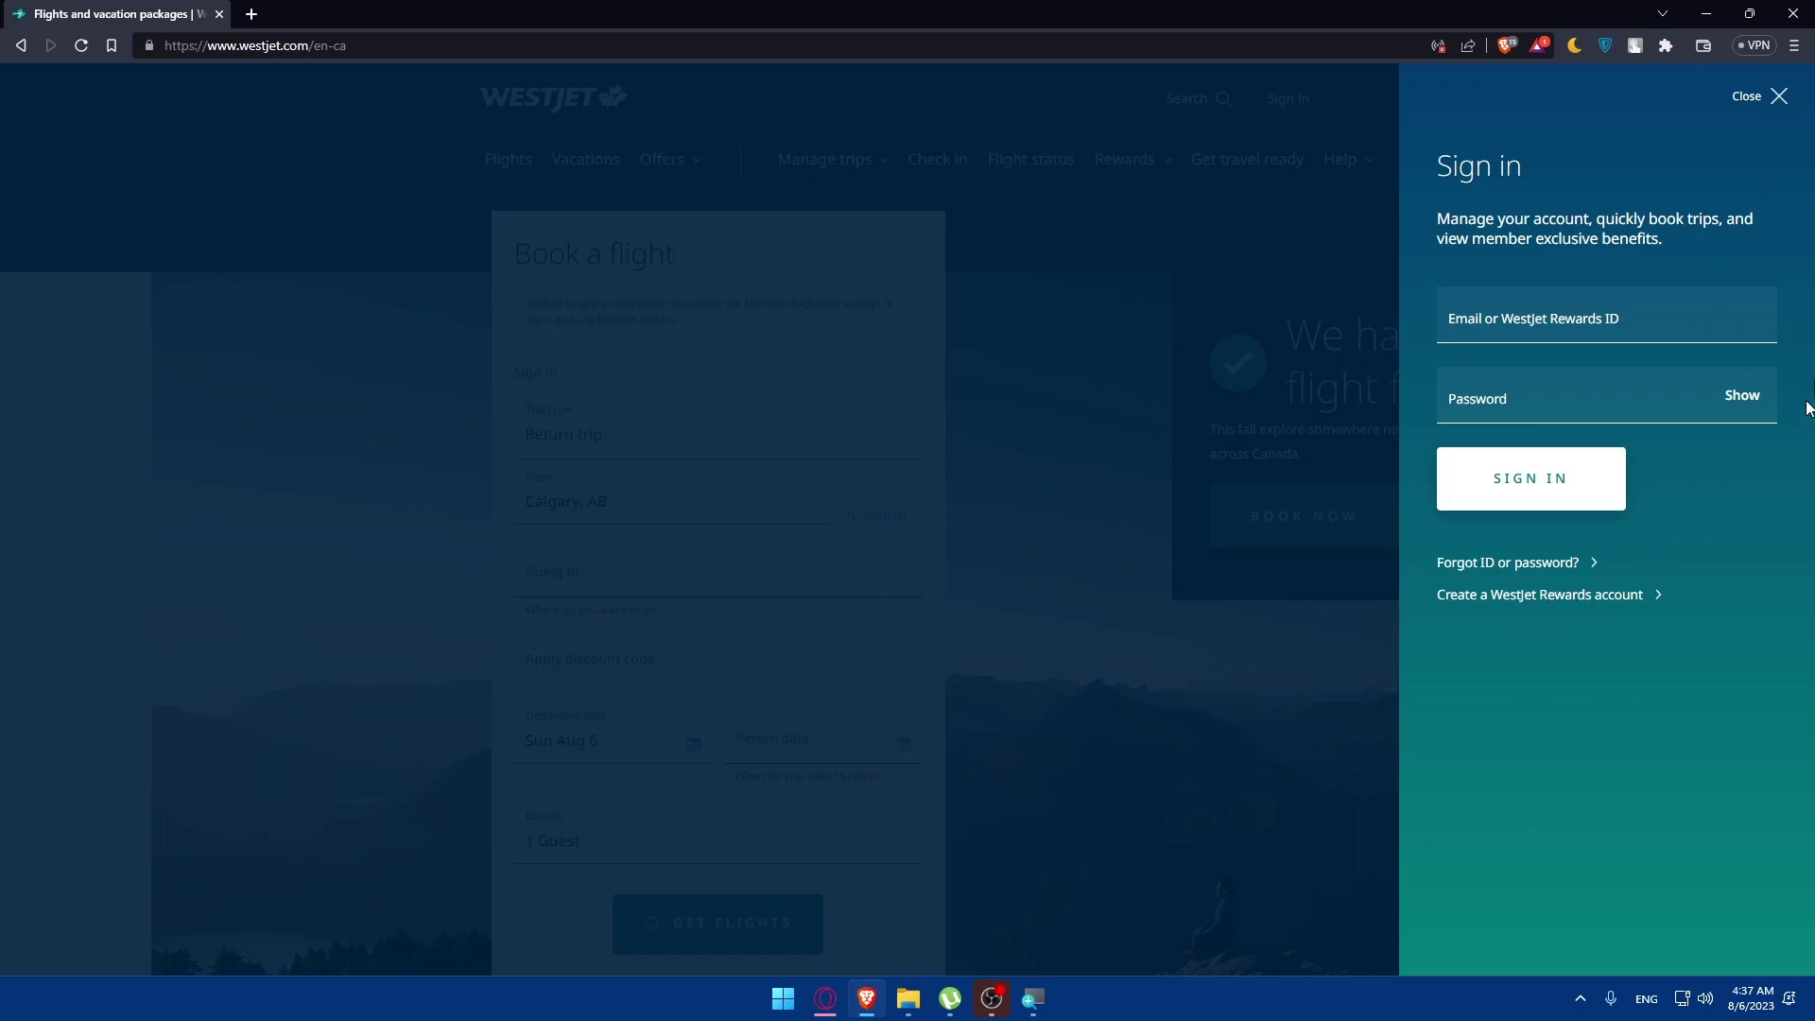
{"action": "left_click", "coordinate": [1776, 97]}
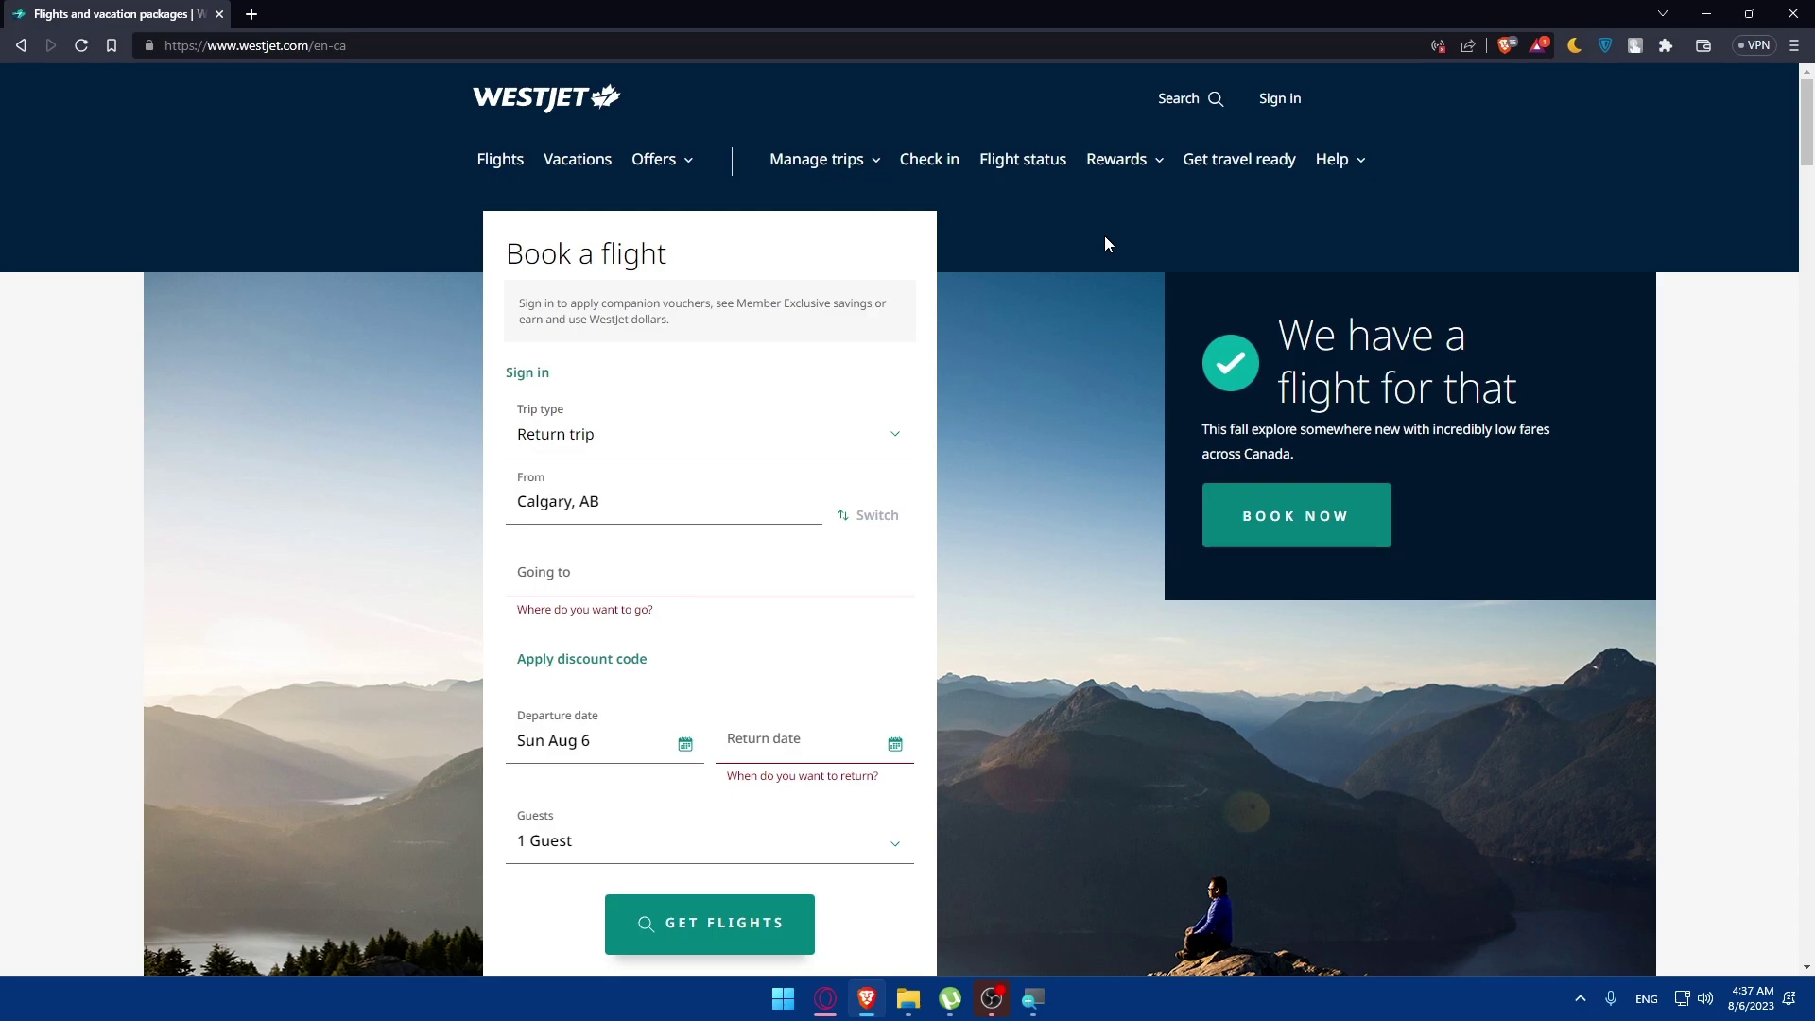
{"action": "scroll", "coordinate": [1106, 244], "scroll_direction": "down", "scroll_amount": 10}
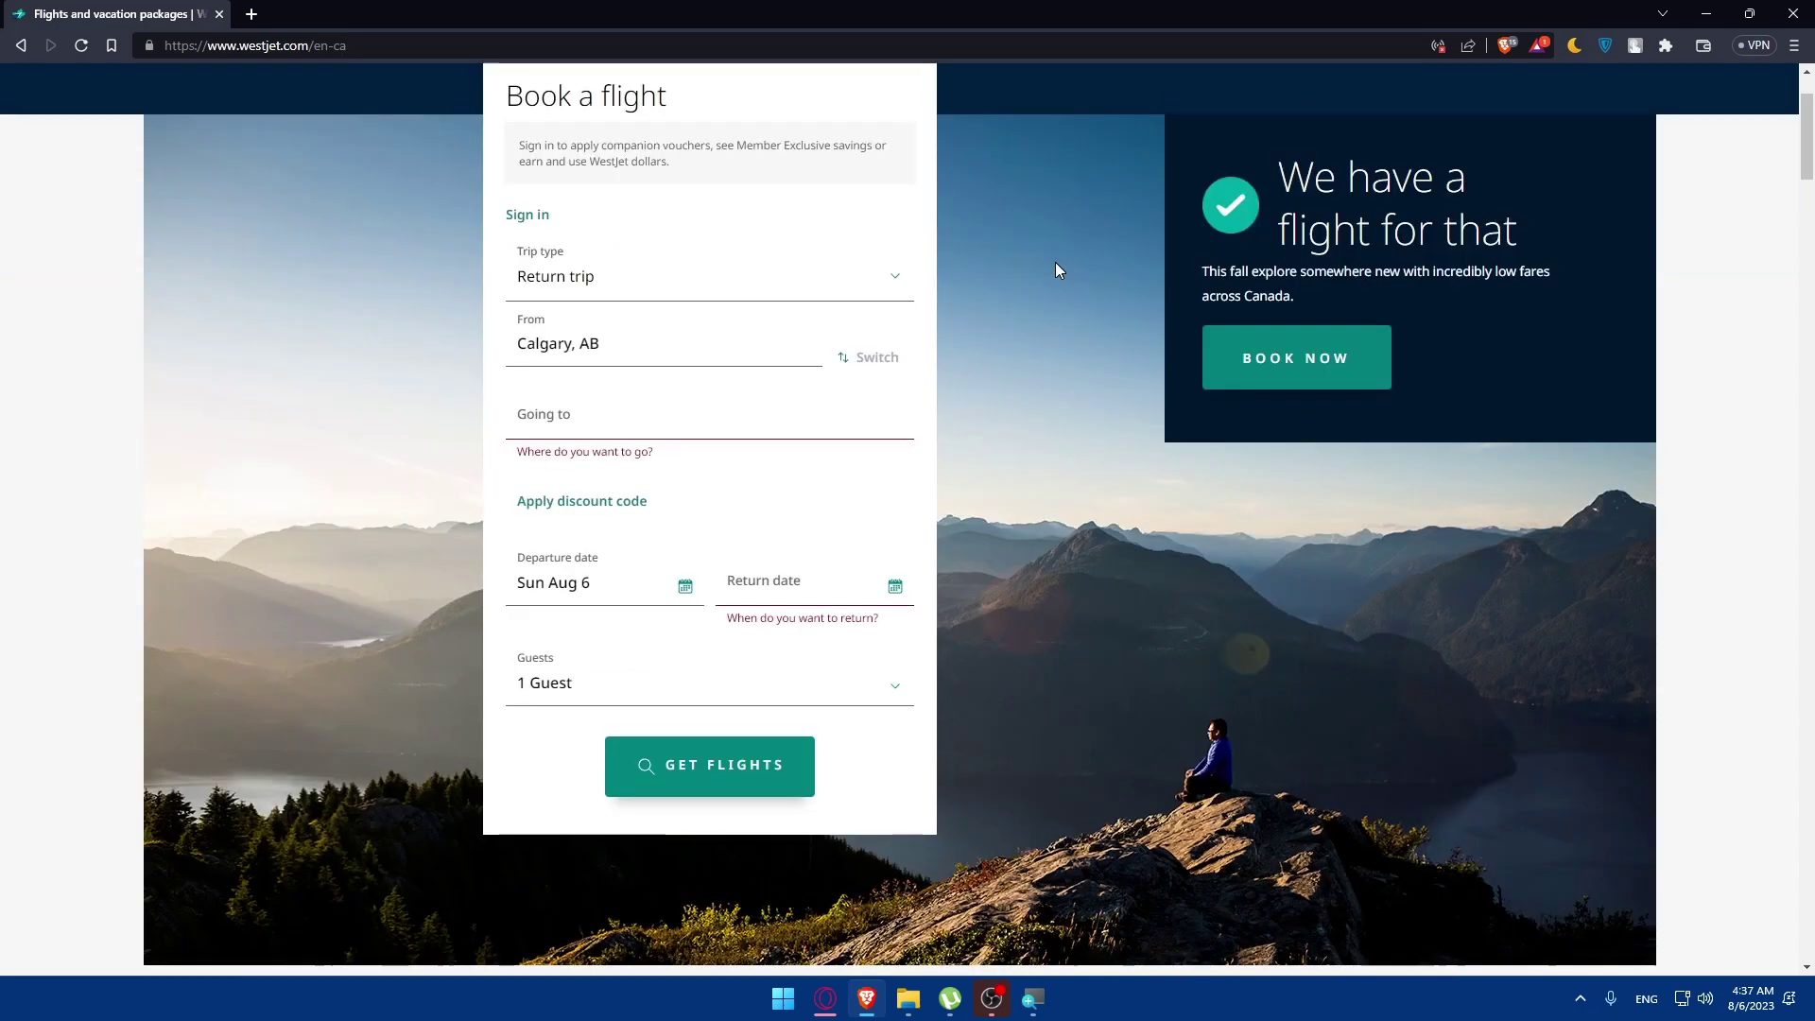
{"action": "scroll", "coordinate": [1108, 383], "scroll_direction": "down", "scroll_amount": 16}
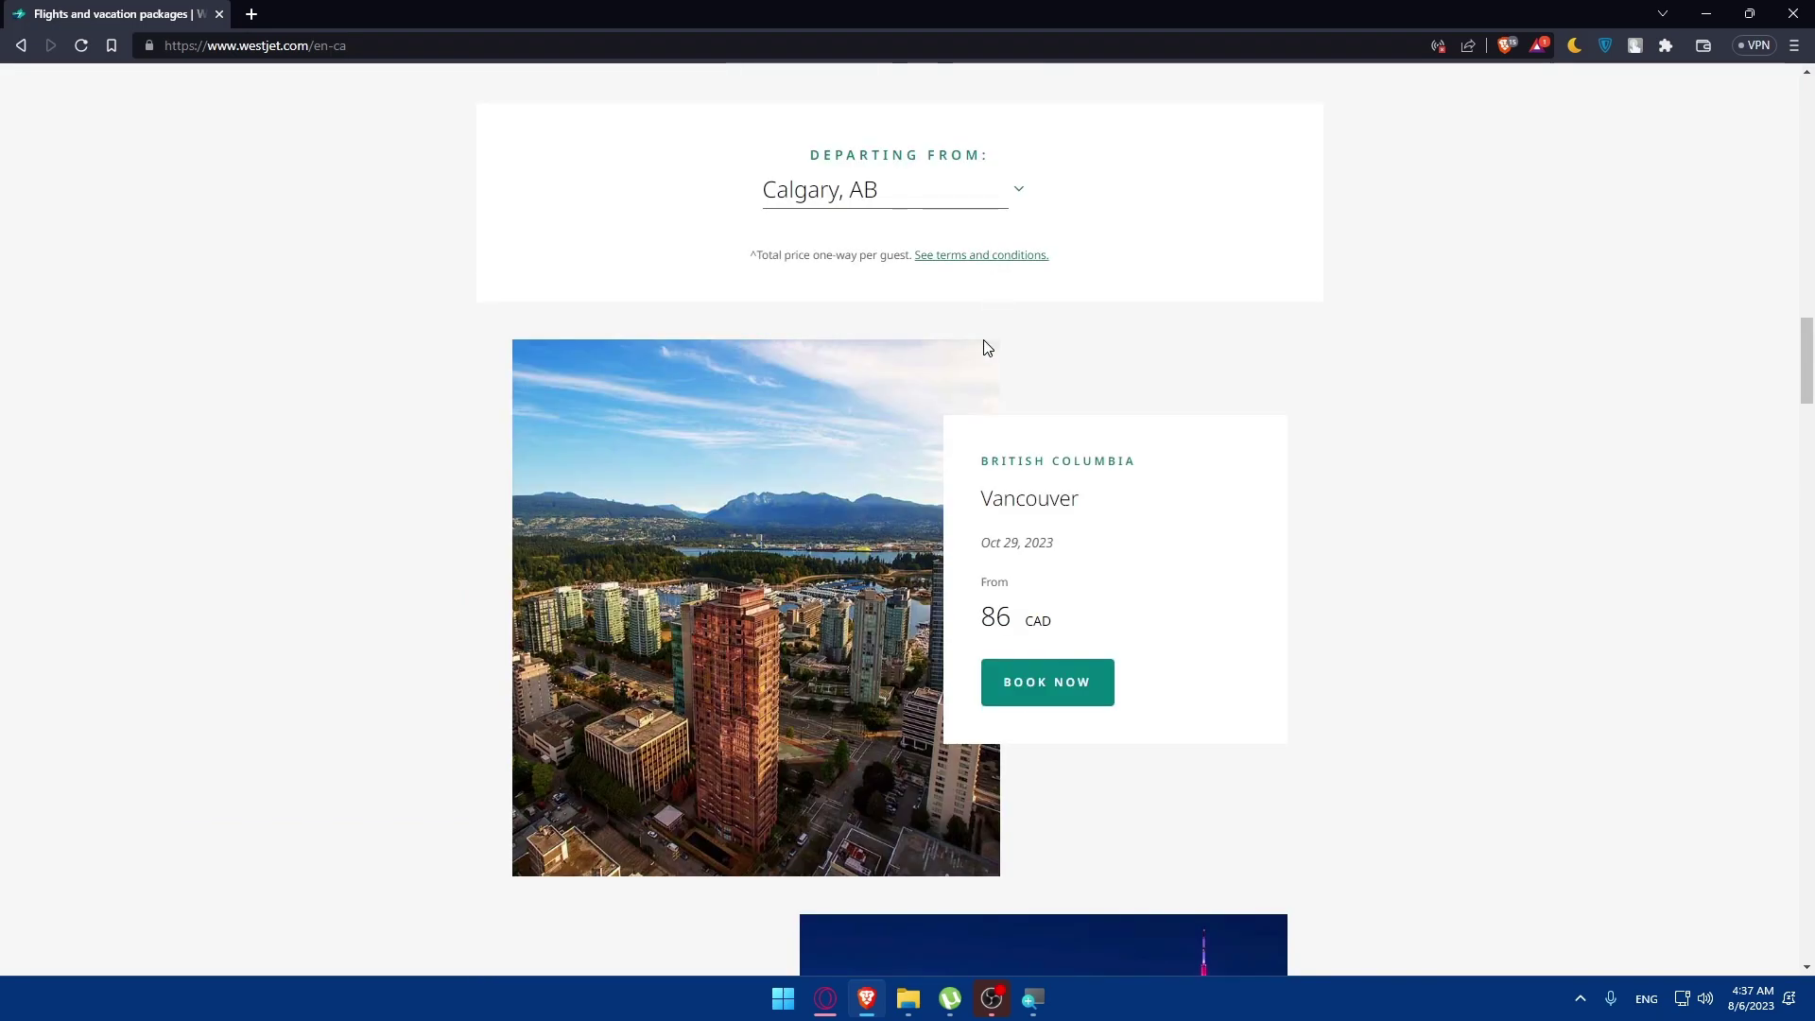
{"action": "scroll", "coordinate": [983, 347], "scroll_direction": "down", "scroll_amount": 15}
{"action": "scroll", "coordinate": [981, 350], "scroll_direction": "down", "scroll_amount": 8}
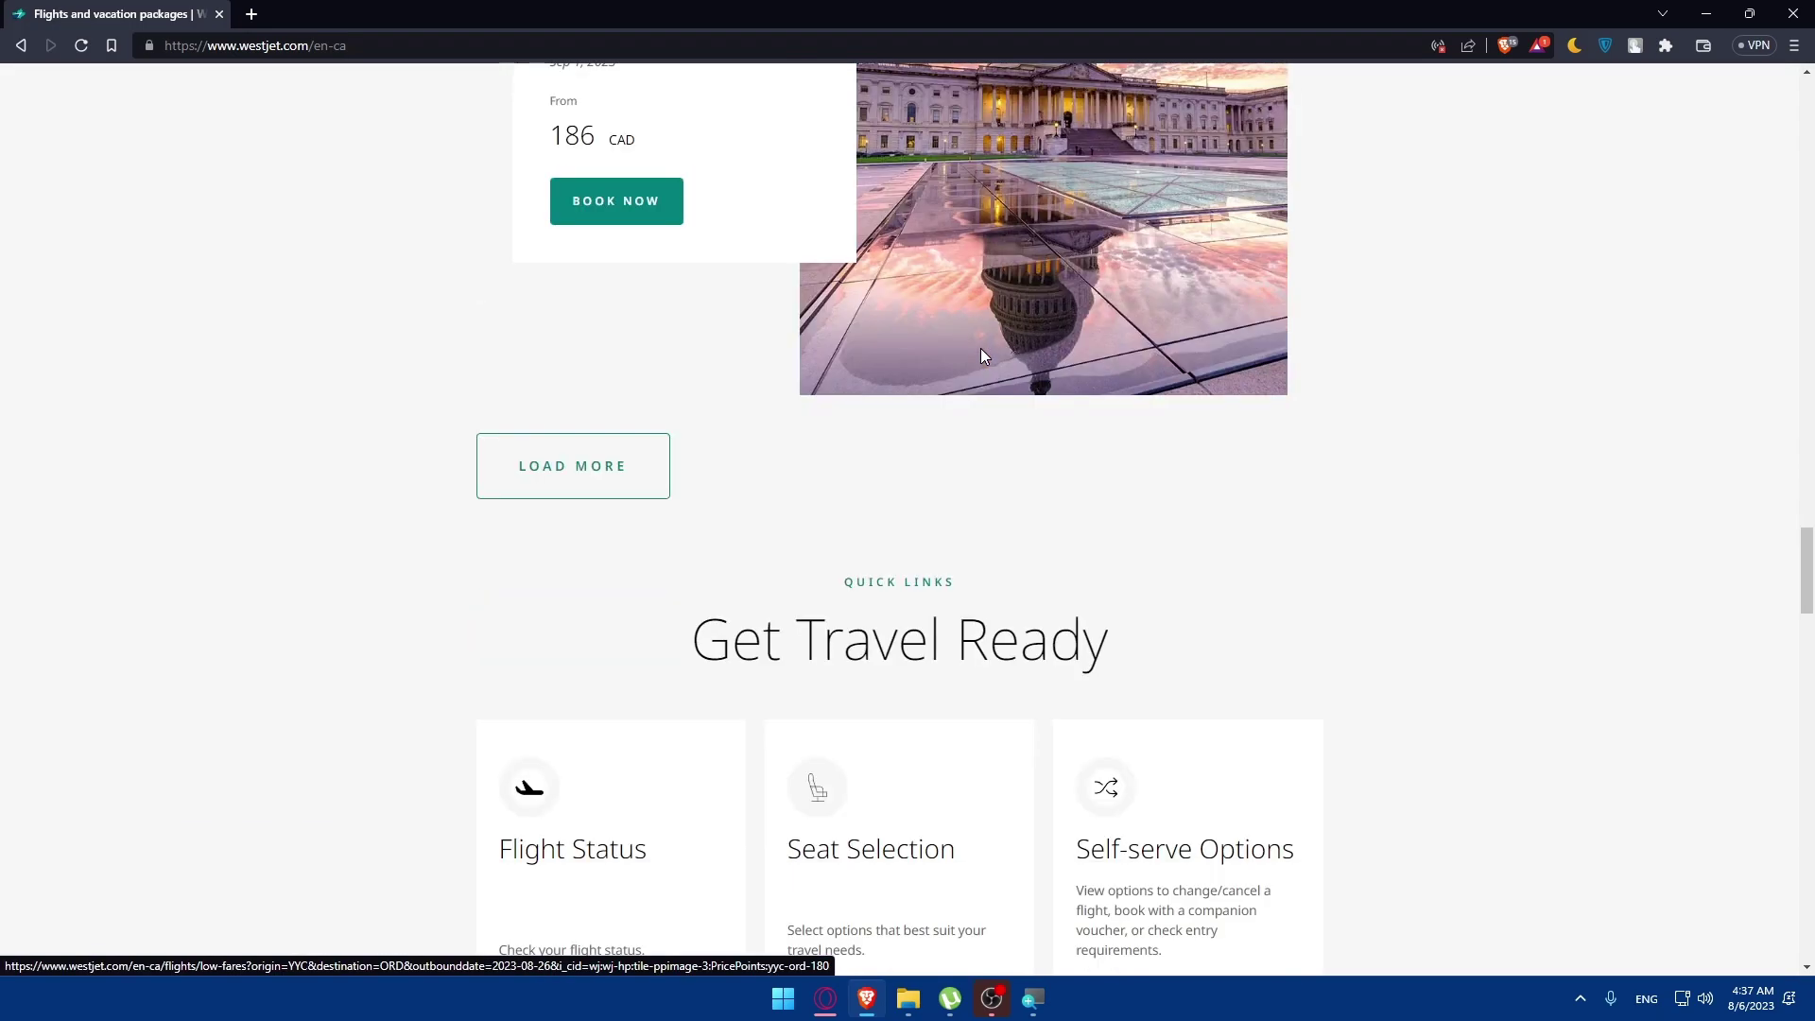
{"action": "scroll", "coordinate": [981, 352], "scroll_direction": "up", "scroll_amount": 20}
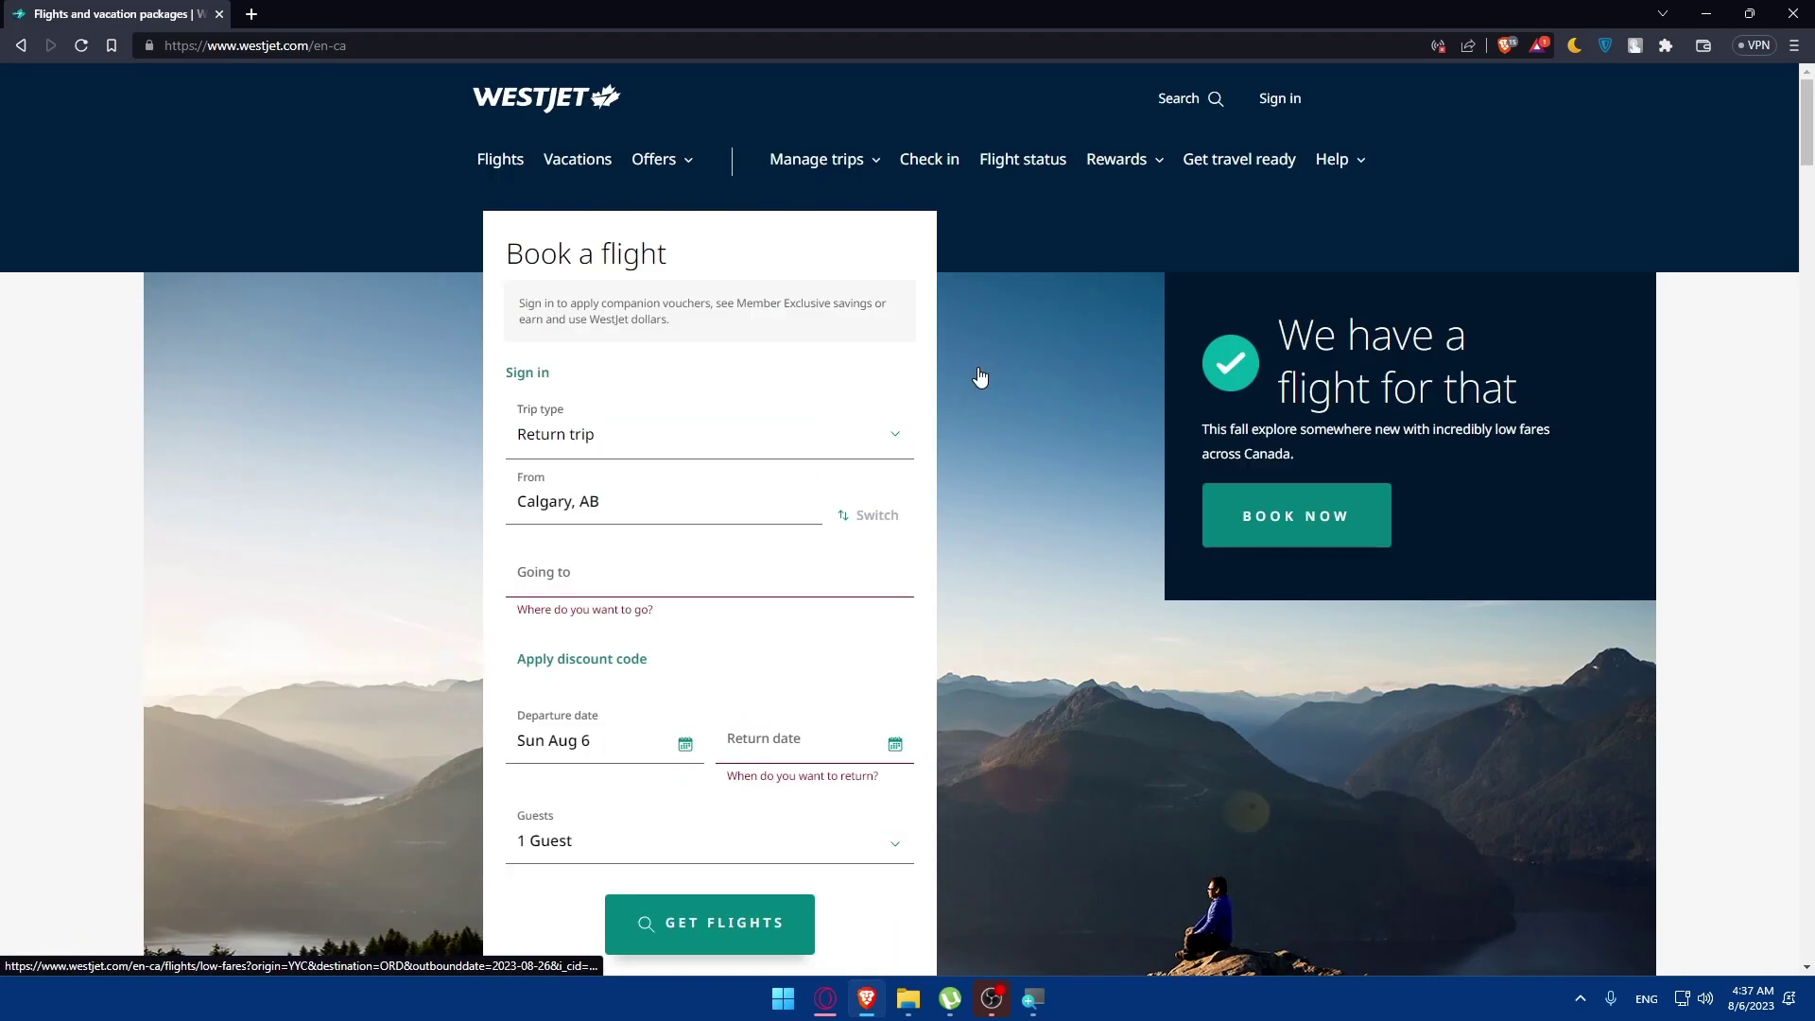
{"action": "scroll", "coordinate": [980, 374], "scroll_direction": "down", "scroll_amount": 3}
{"action": "scroll", "coordinate": [980, 373], "scroll_direction": "up", "scroll_amount": 3}
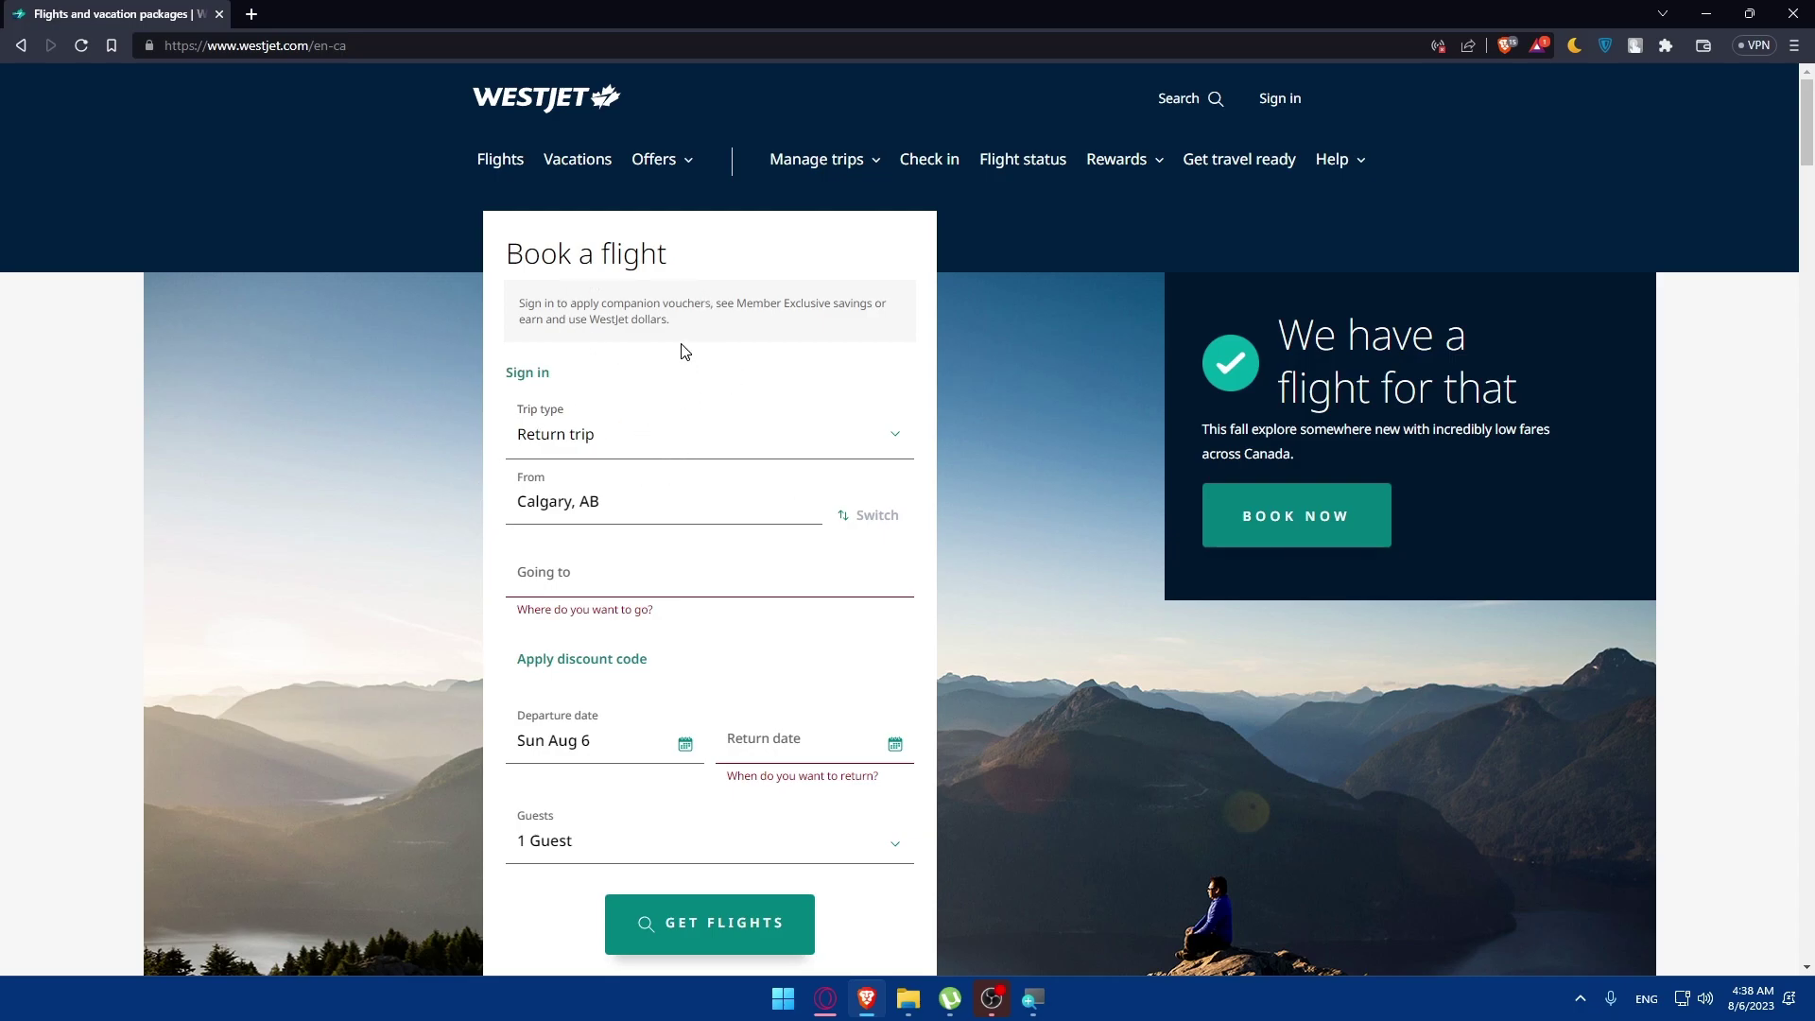
{"action": "left_click", "coordinate": [597, 442]}
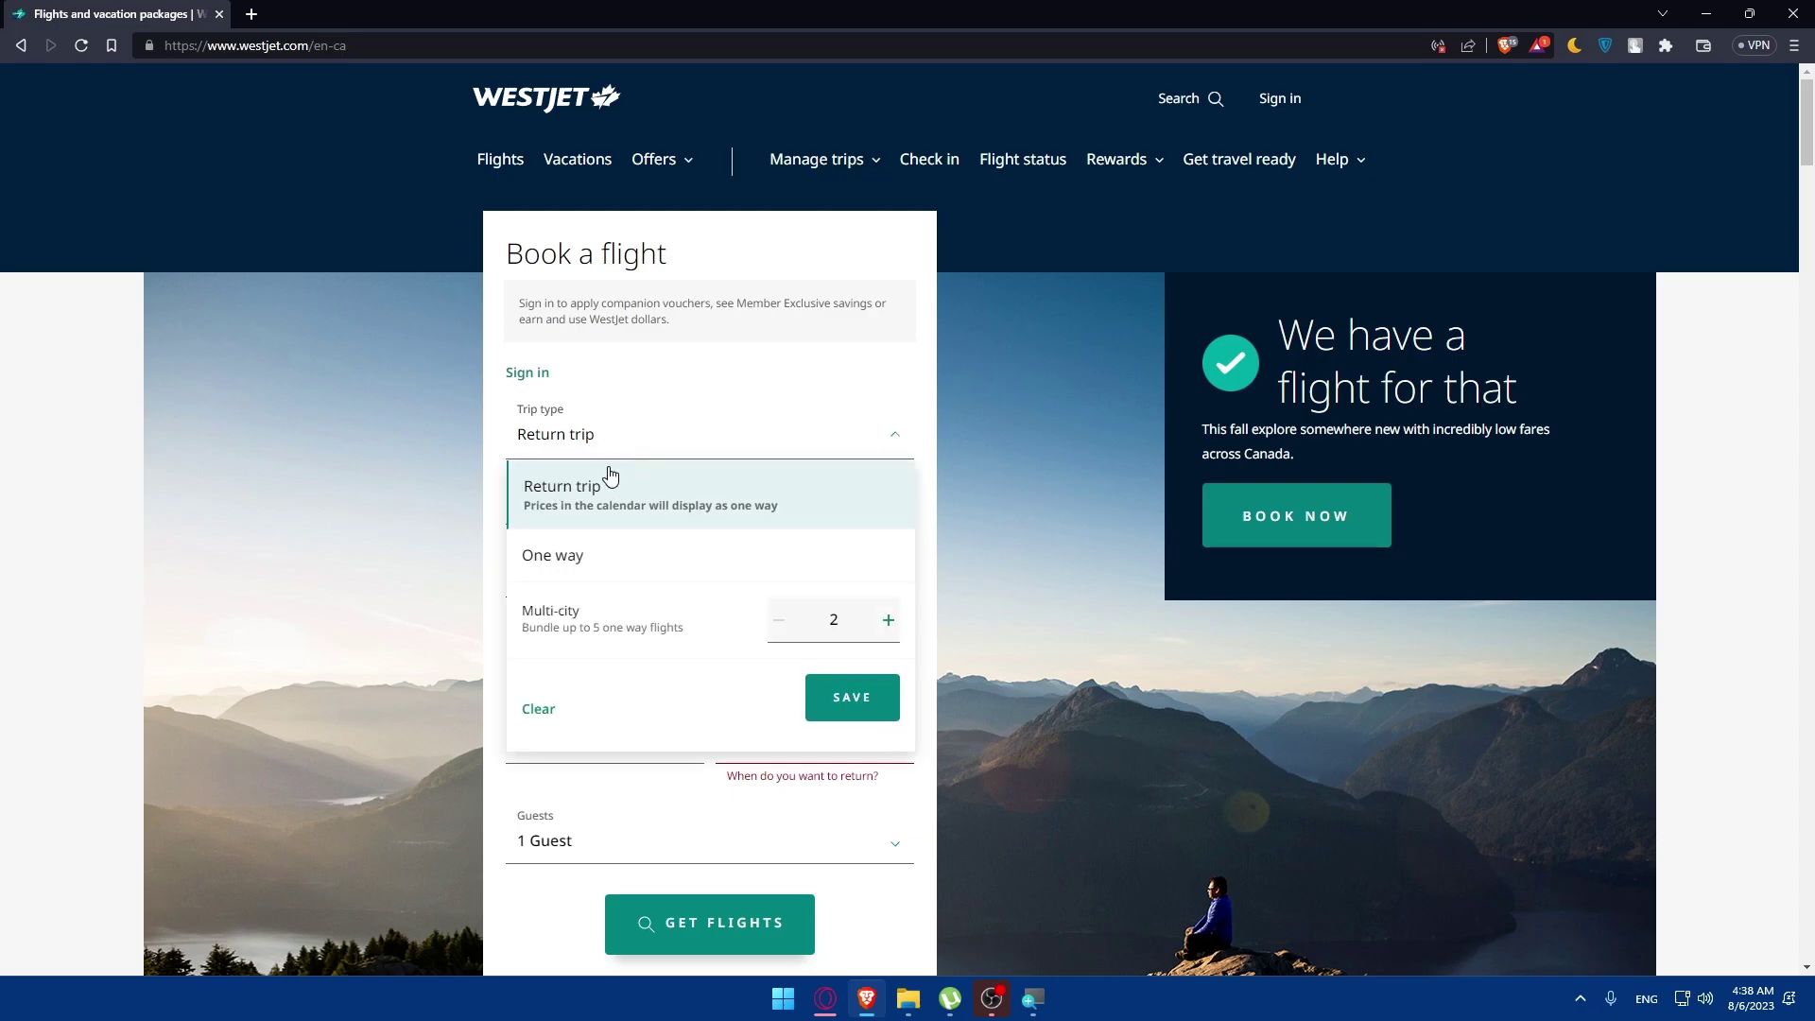
{"action": "left_click", "coordinate": [591, 555]}
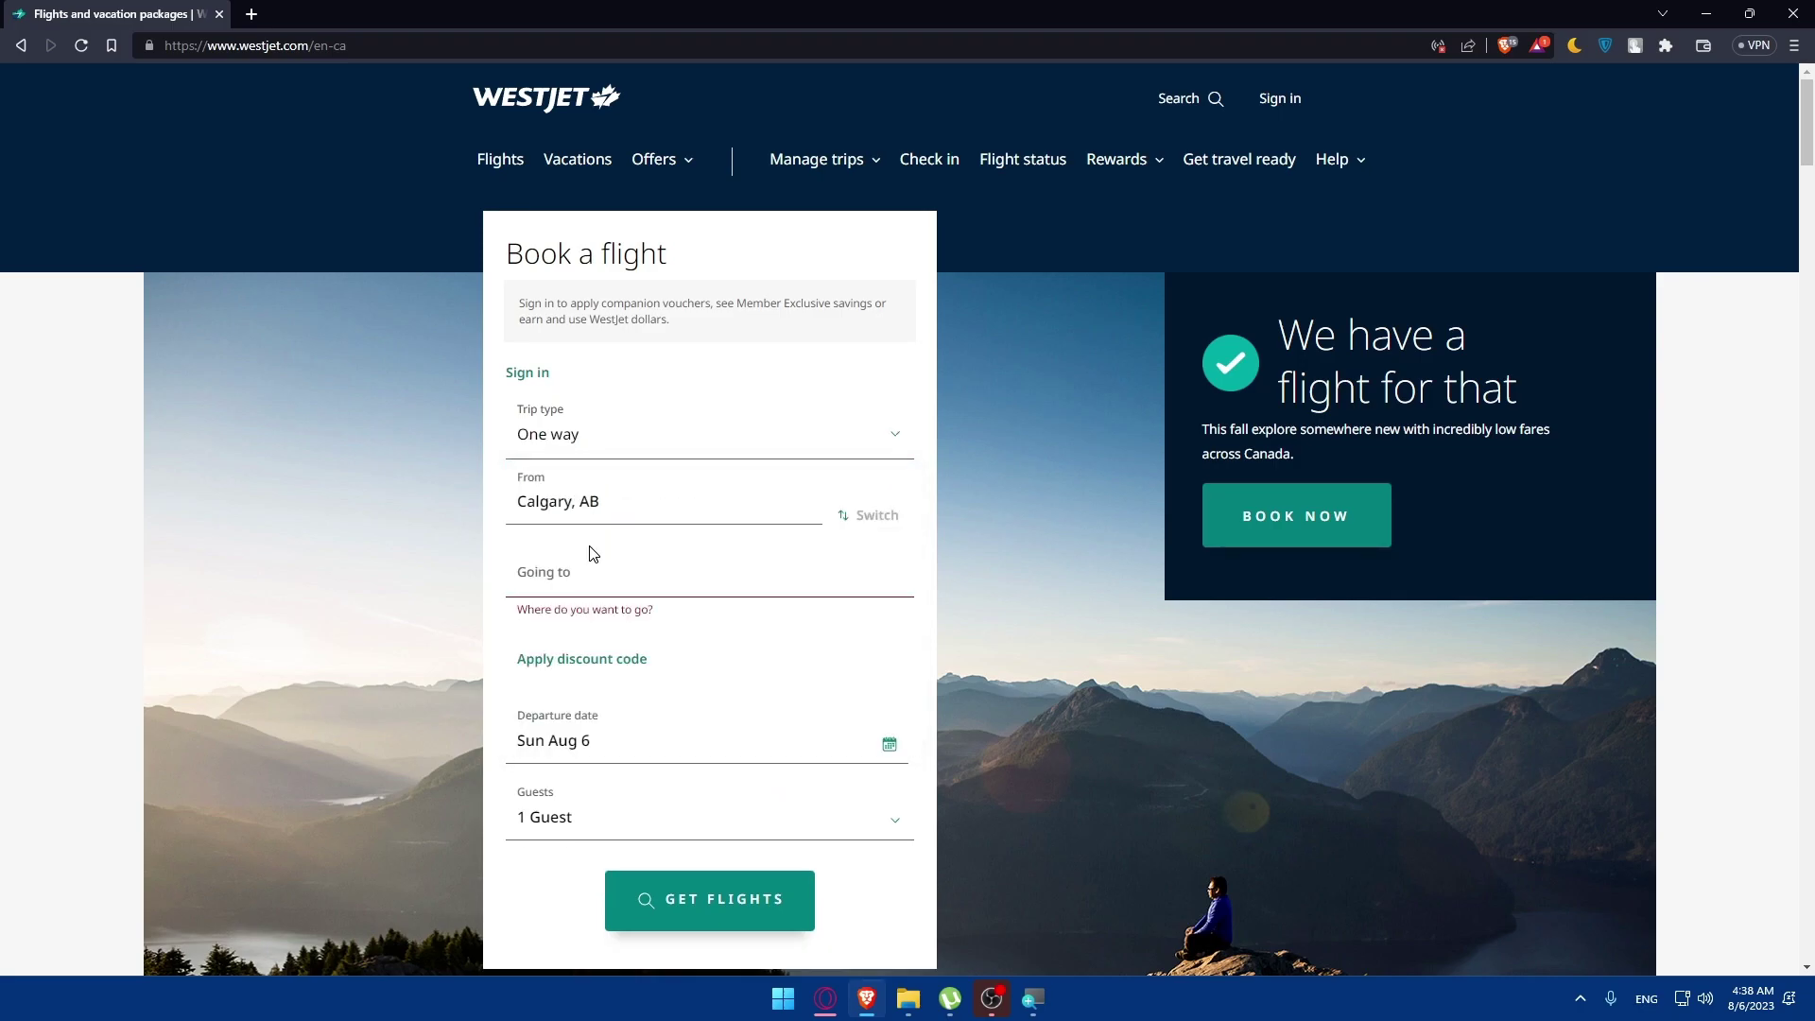
{"action": "left_click", "coordinate": [852, 447]}
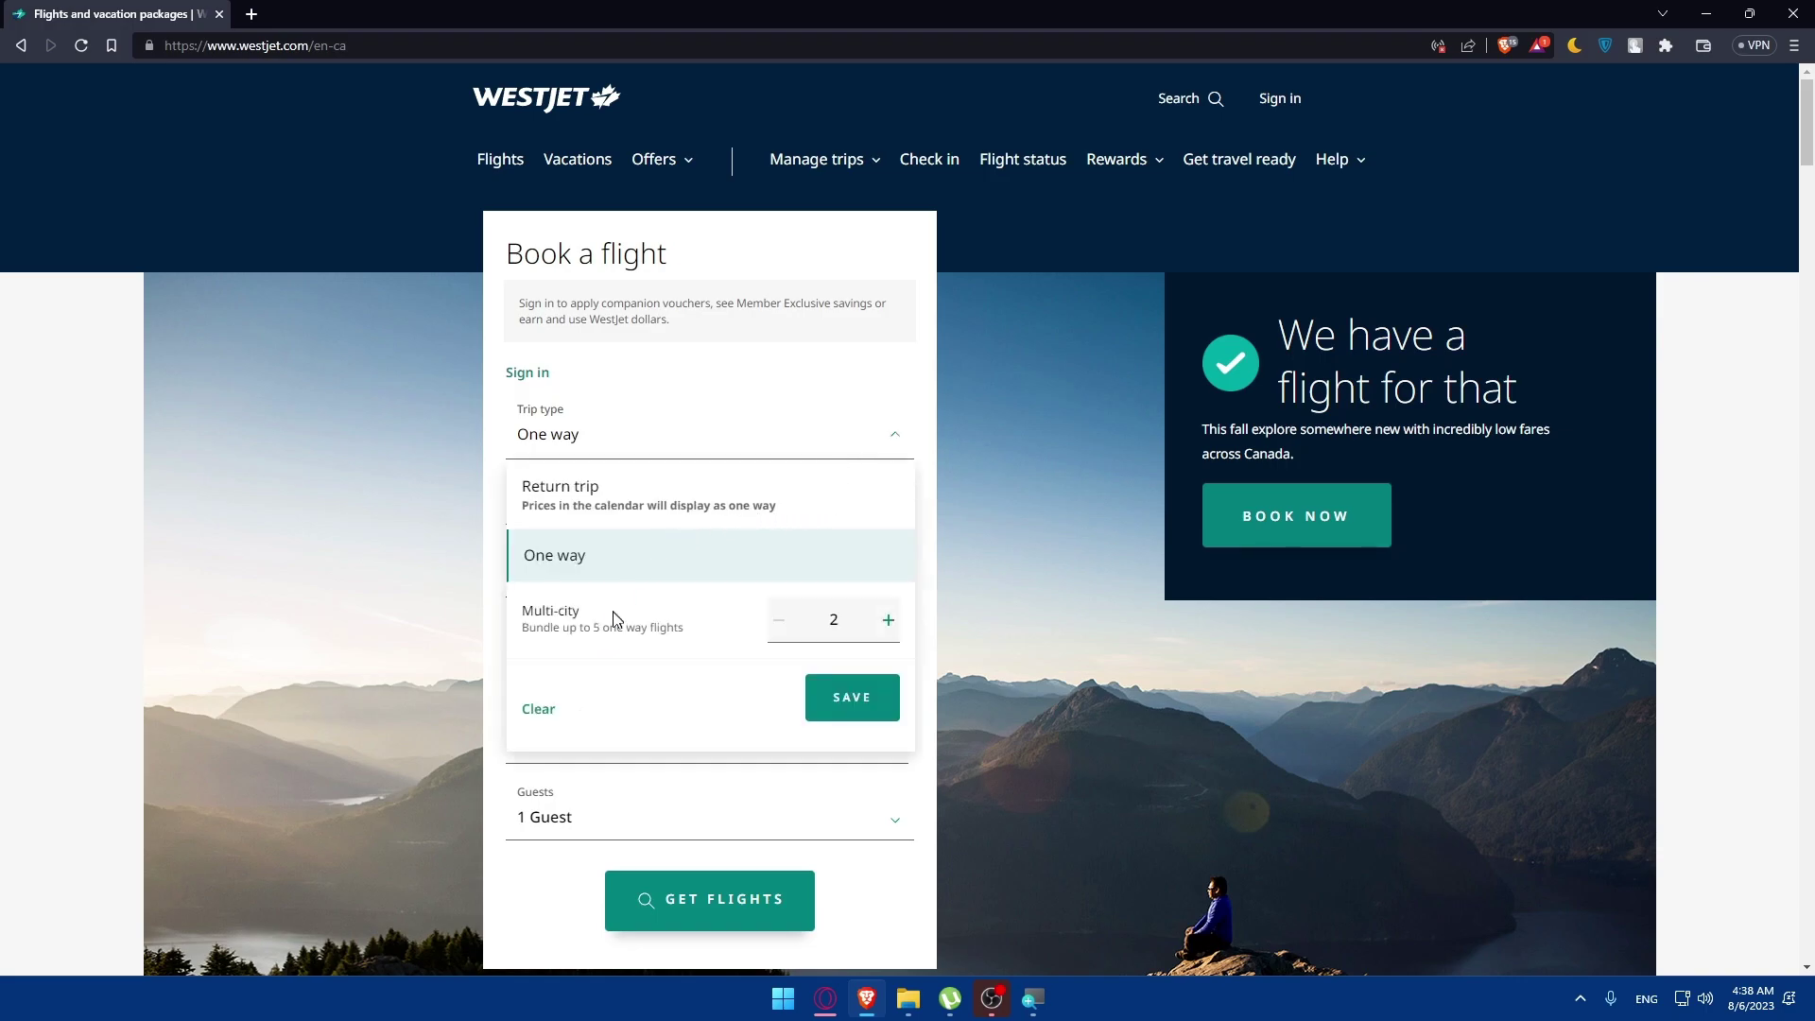
{"action": "left_click", "coordinate": [889, 619]}
{"action": "left_click", "coordinate": [889, 619]}
{"action": "left_click", "coordinate": [889, 620]}
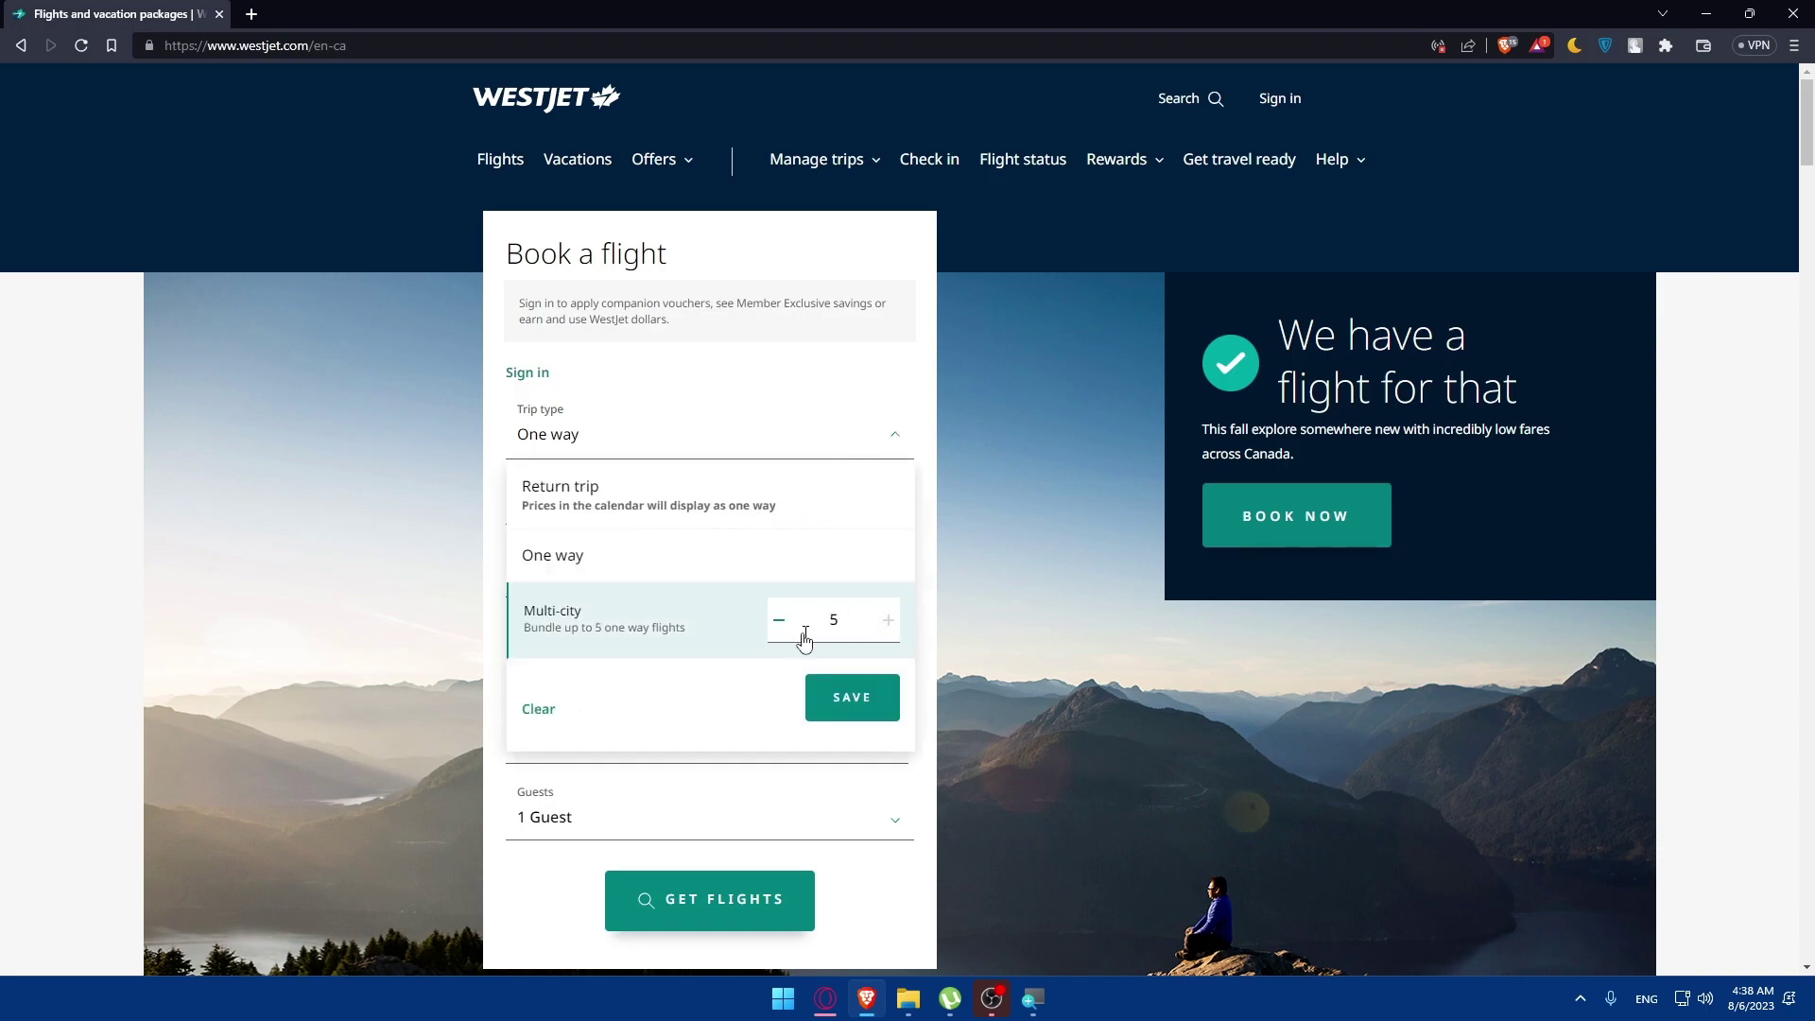
{"action": "key", "text": "ctrl+a"}
{"action": "left_click", "coordinate": [538, 709]}
{"action": "left_click", "coordinate": [668, 456]}
{"action": "left_click", "coordinate": [668, 457]}
{"action": "left_click", "coordinate": [574, 501]}
{"action": "left_click", "coordinate": [610, 495]}
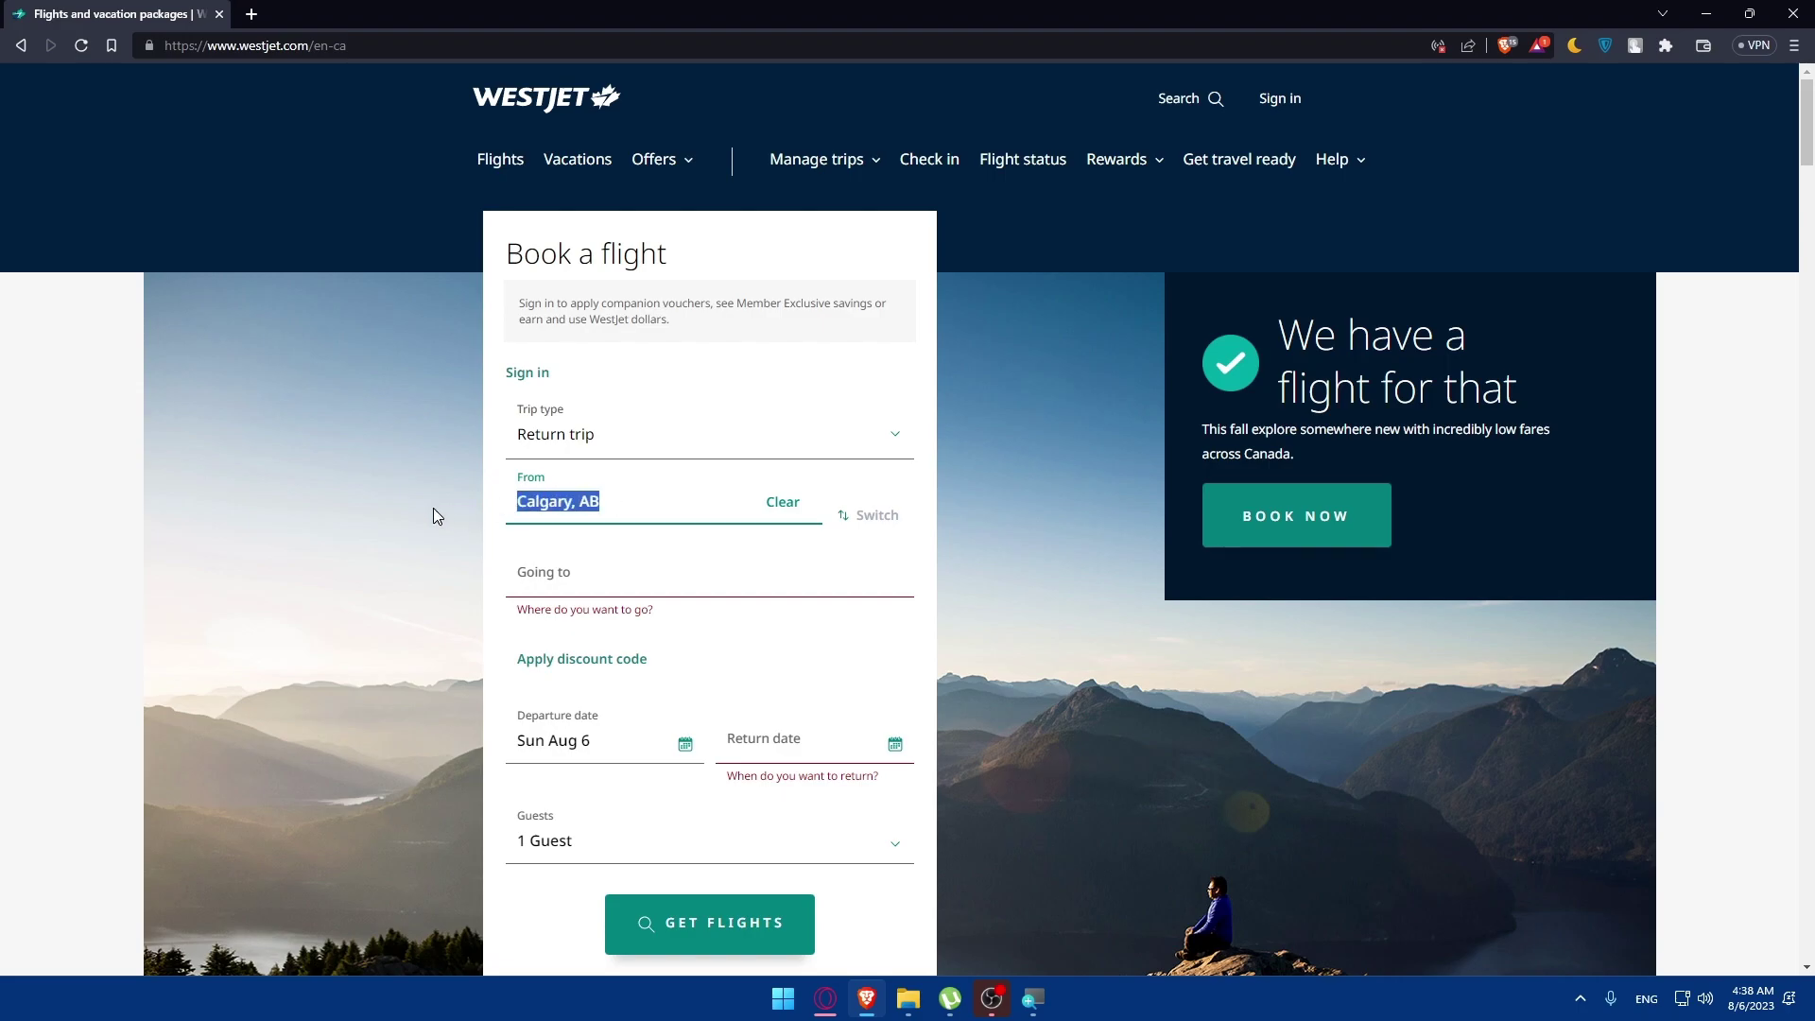
Step: Set the route from Vancouver, BC to Atlanta, GA
{"action": "type", "text": "vanc"}
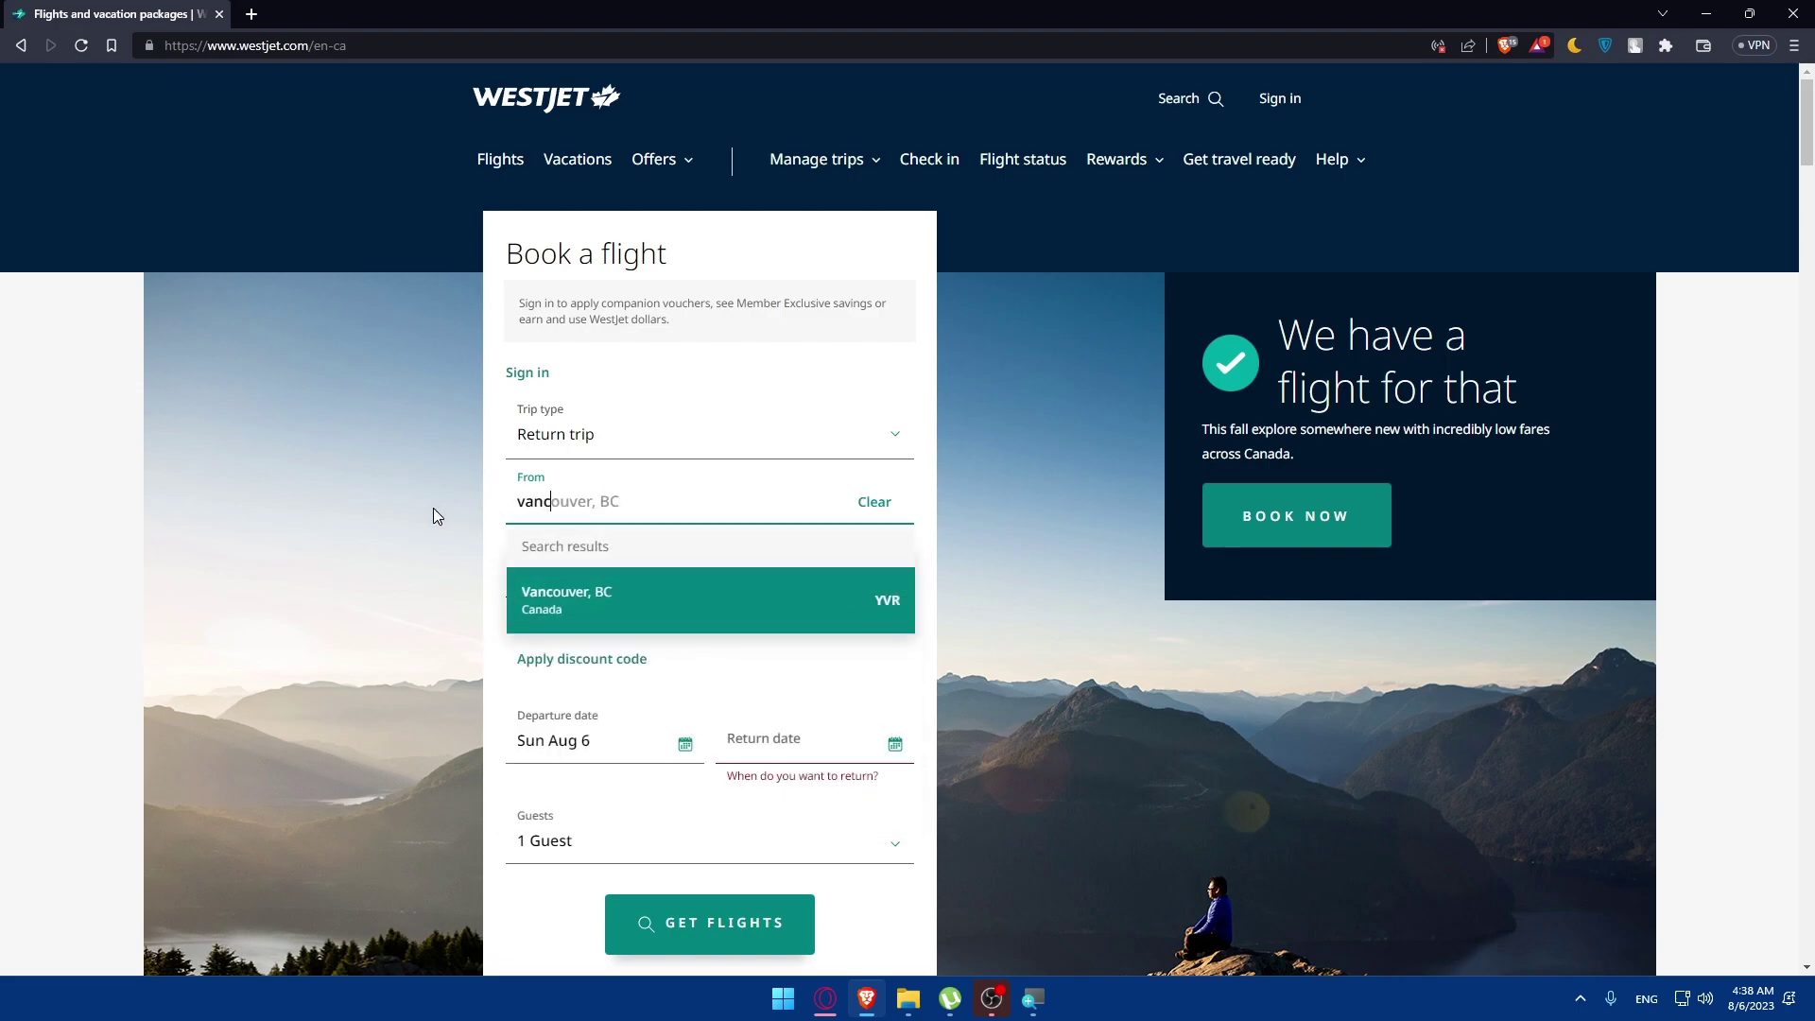
{"action": "left_click", "coordinate": [561, 605]}
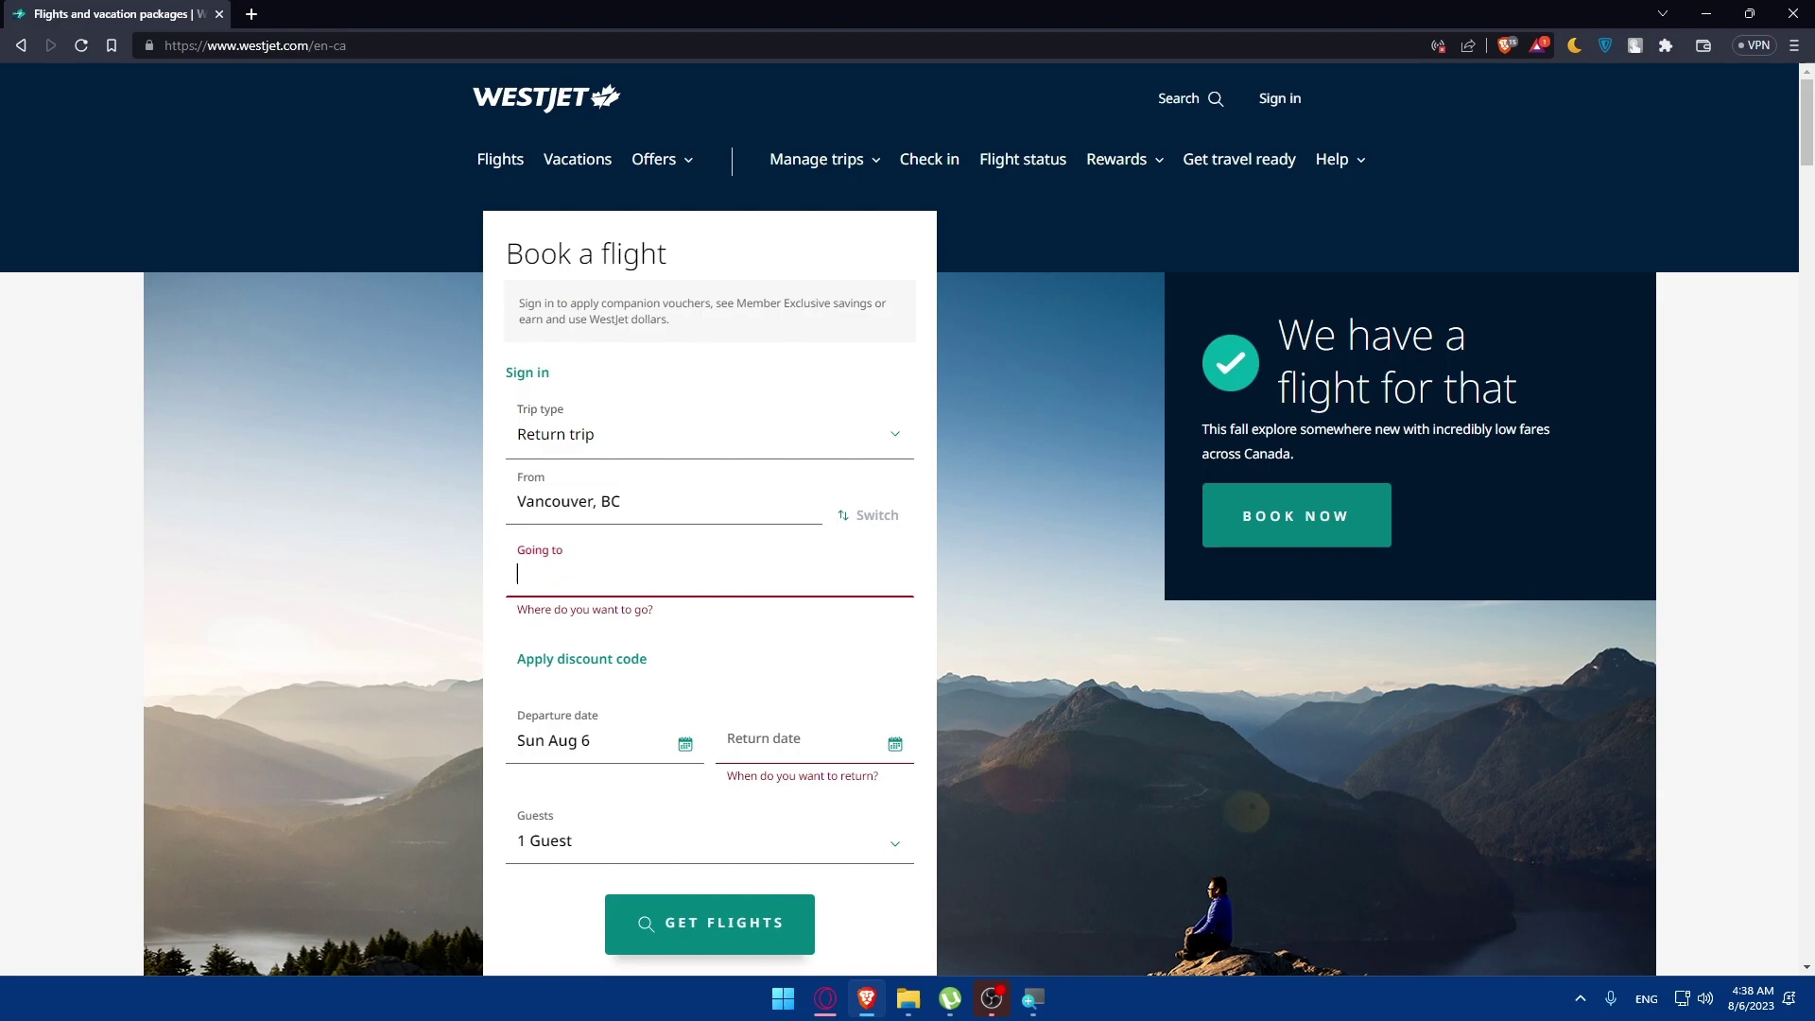
{"action": "type", "text": "at"}
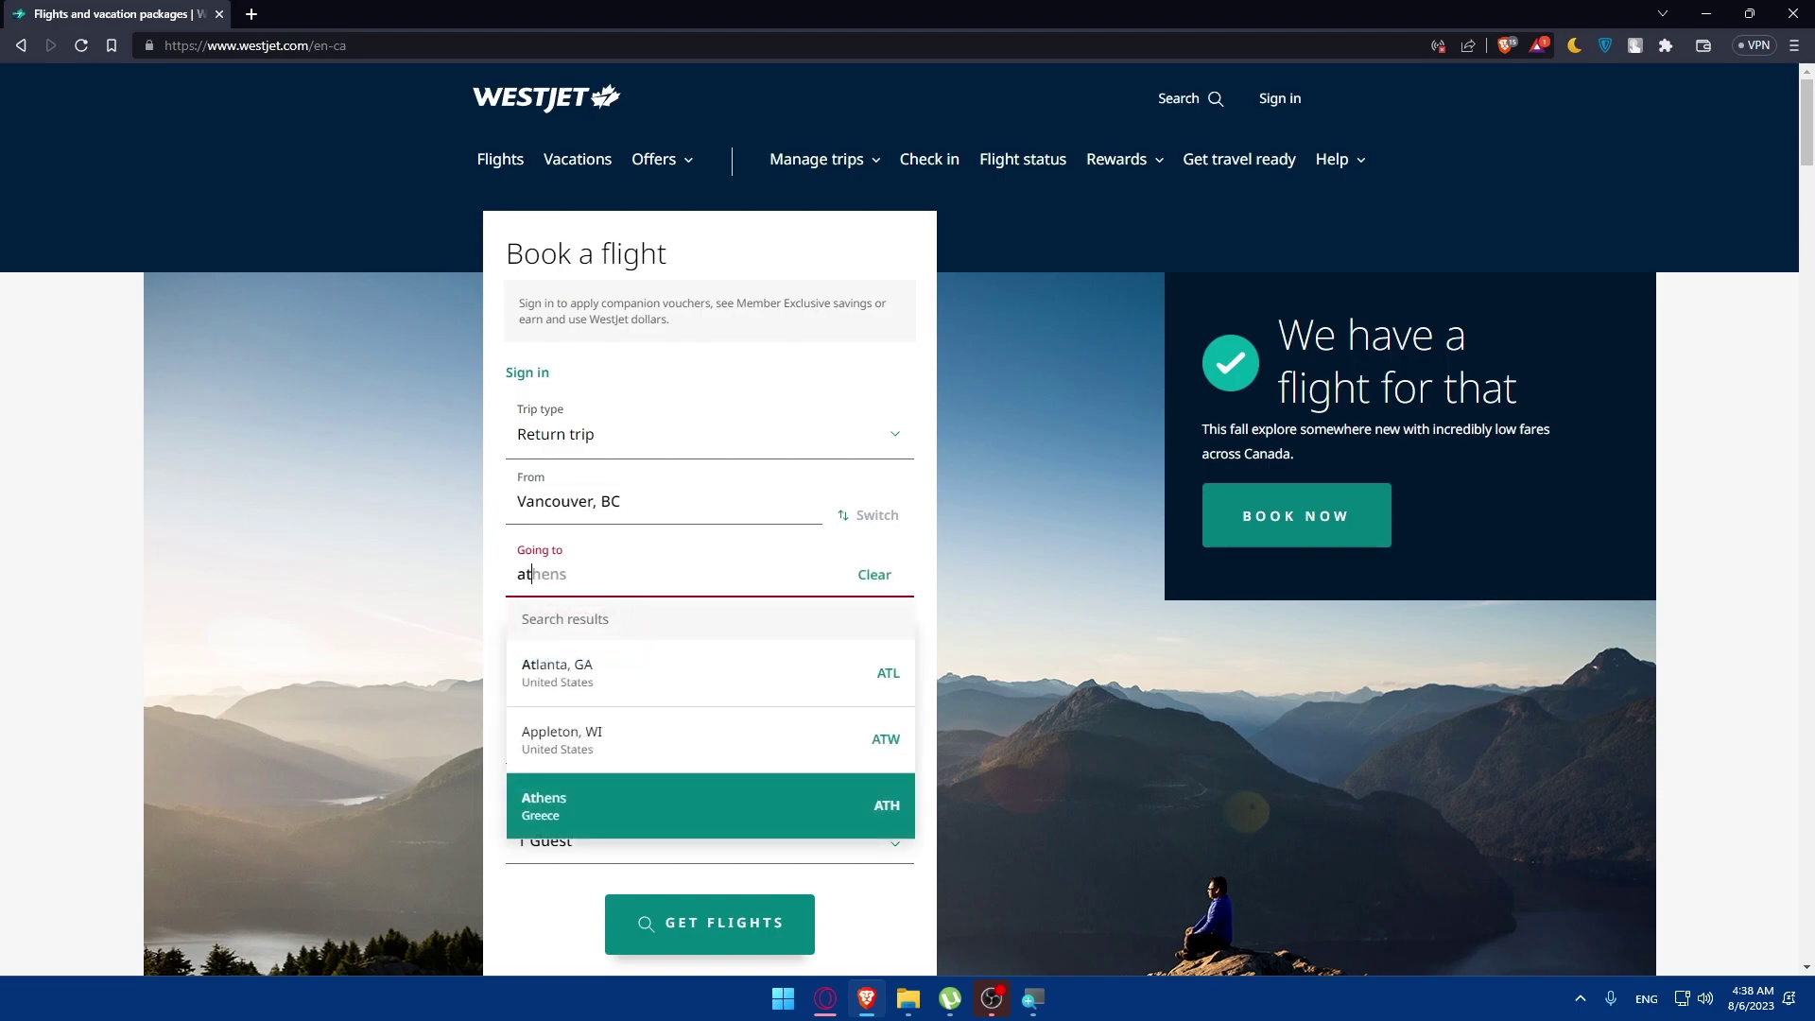
{"action": "left_click", "coordinate": [543, 673]}
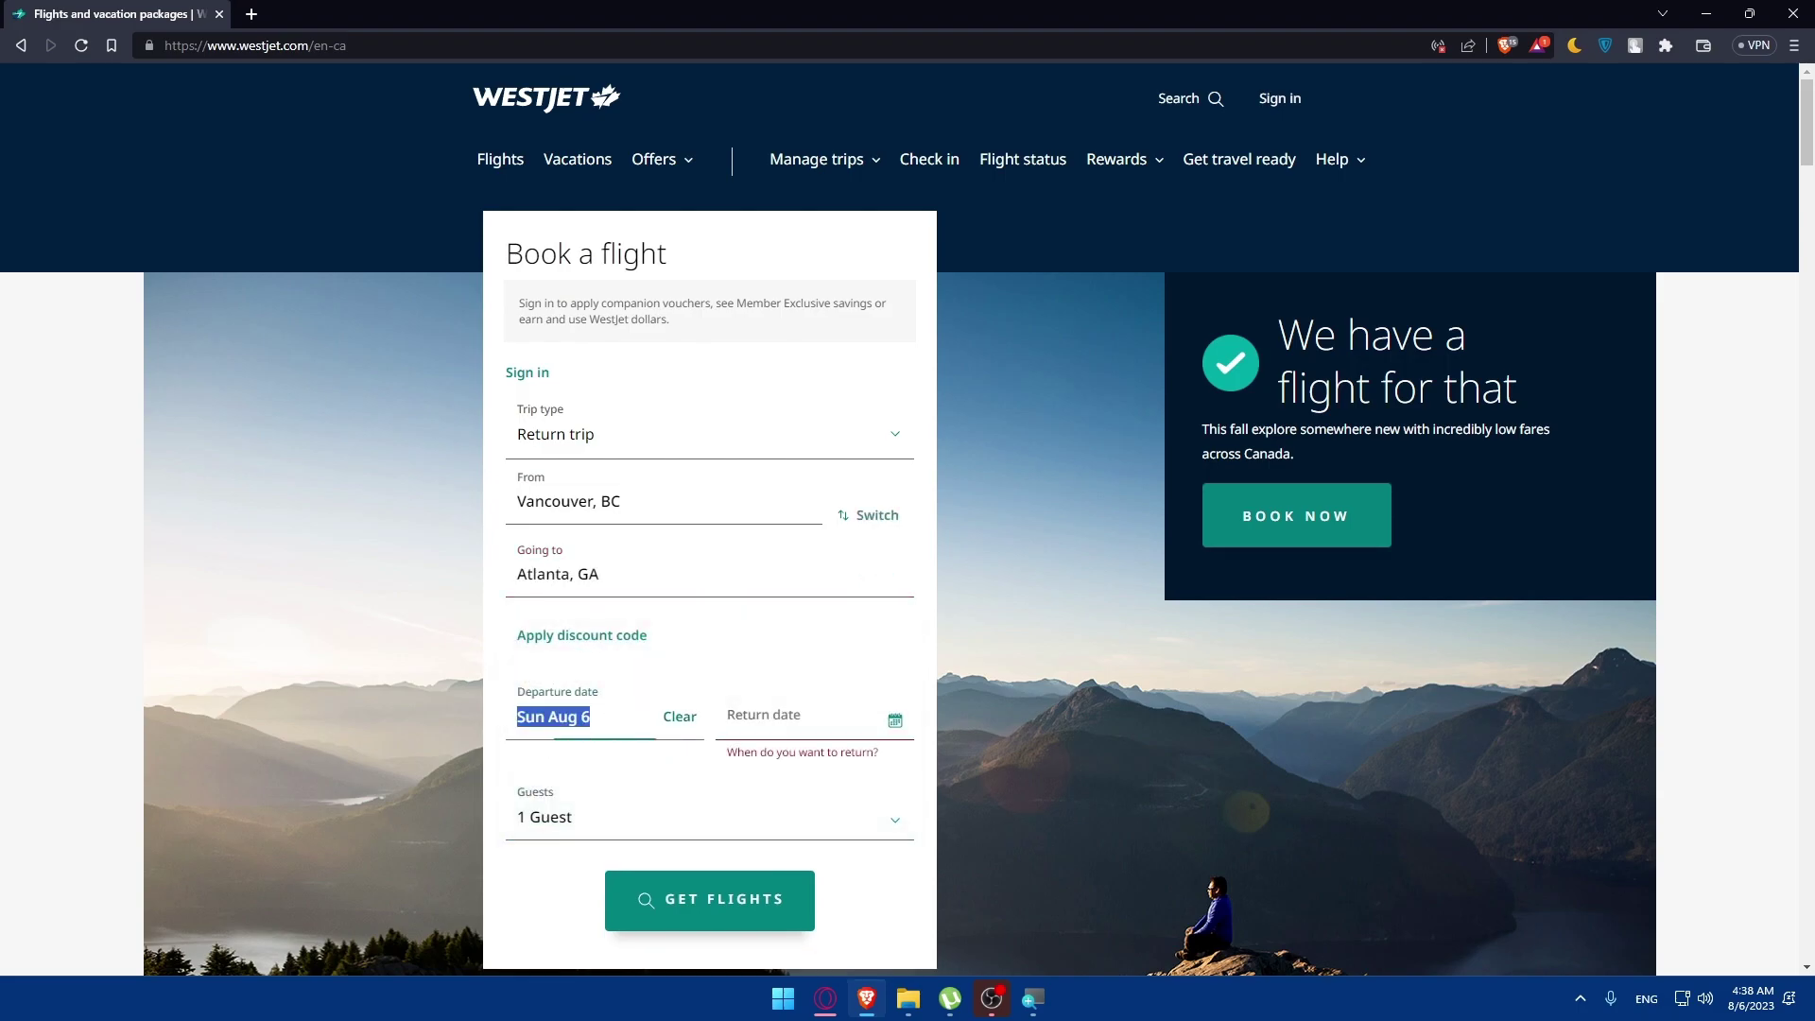
Step: Choose Aug 31 departure and Sep 30 return, keep 1 guest, and search flights
{"action": "left_click", "coordinate": [631, 723]}
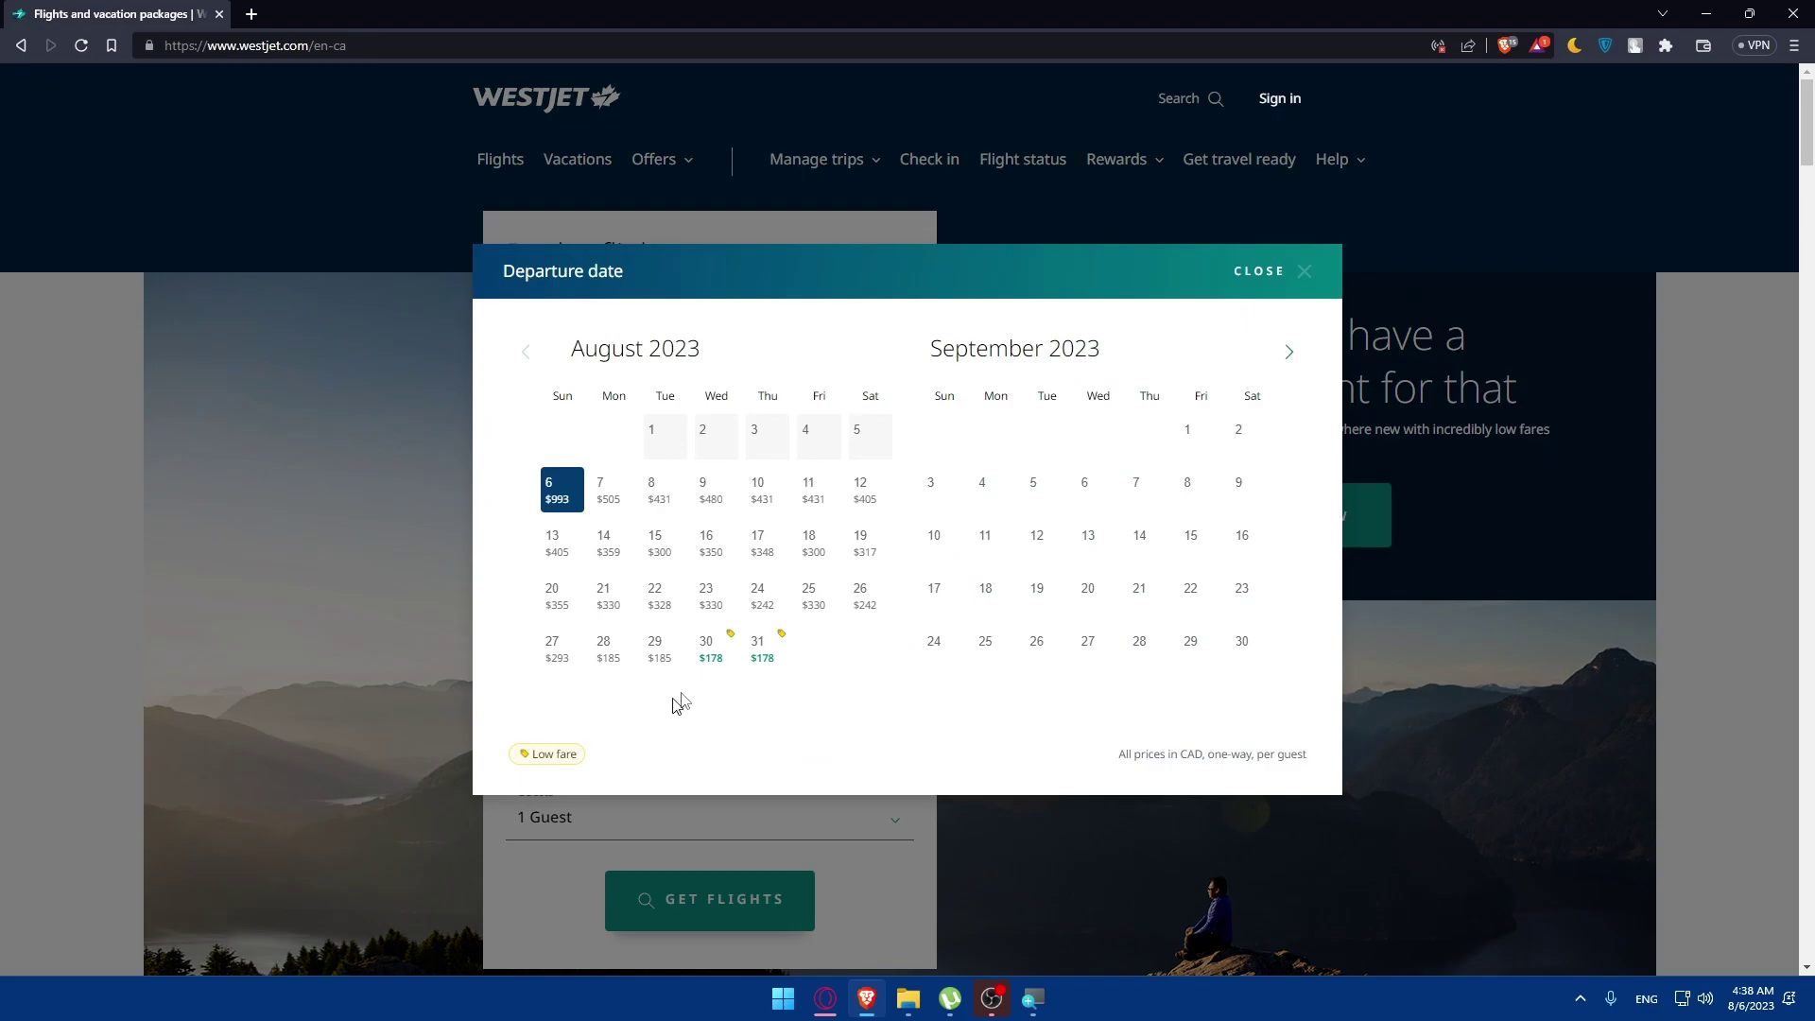
{"action": "left_click", "coordinate": [757, 653]}
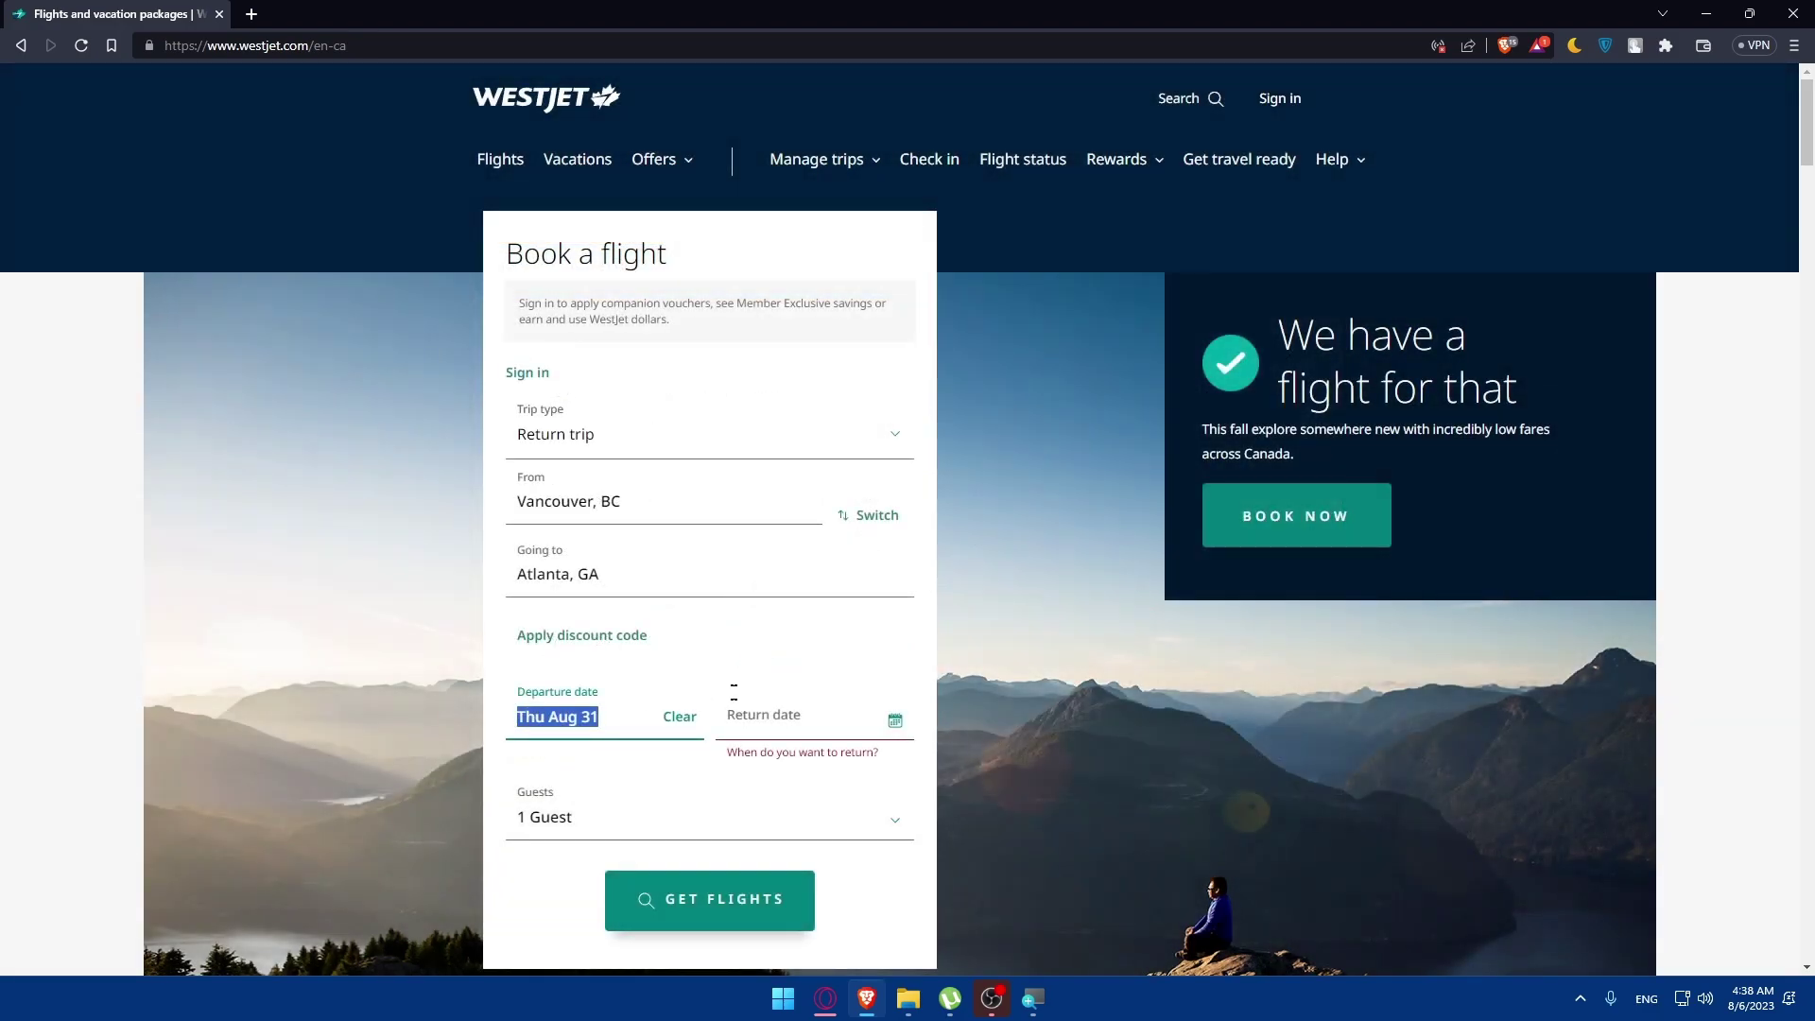
{"action": "left_click", "coordinate": [831, 721]}
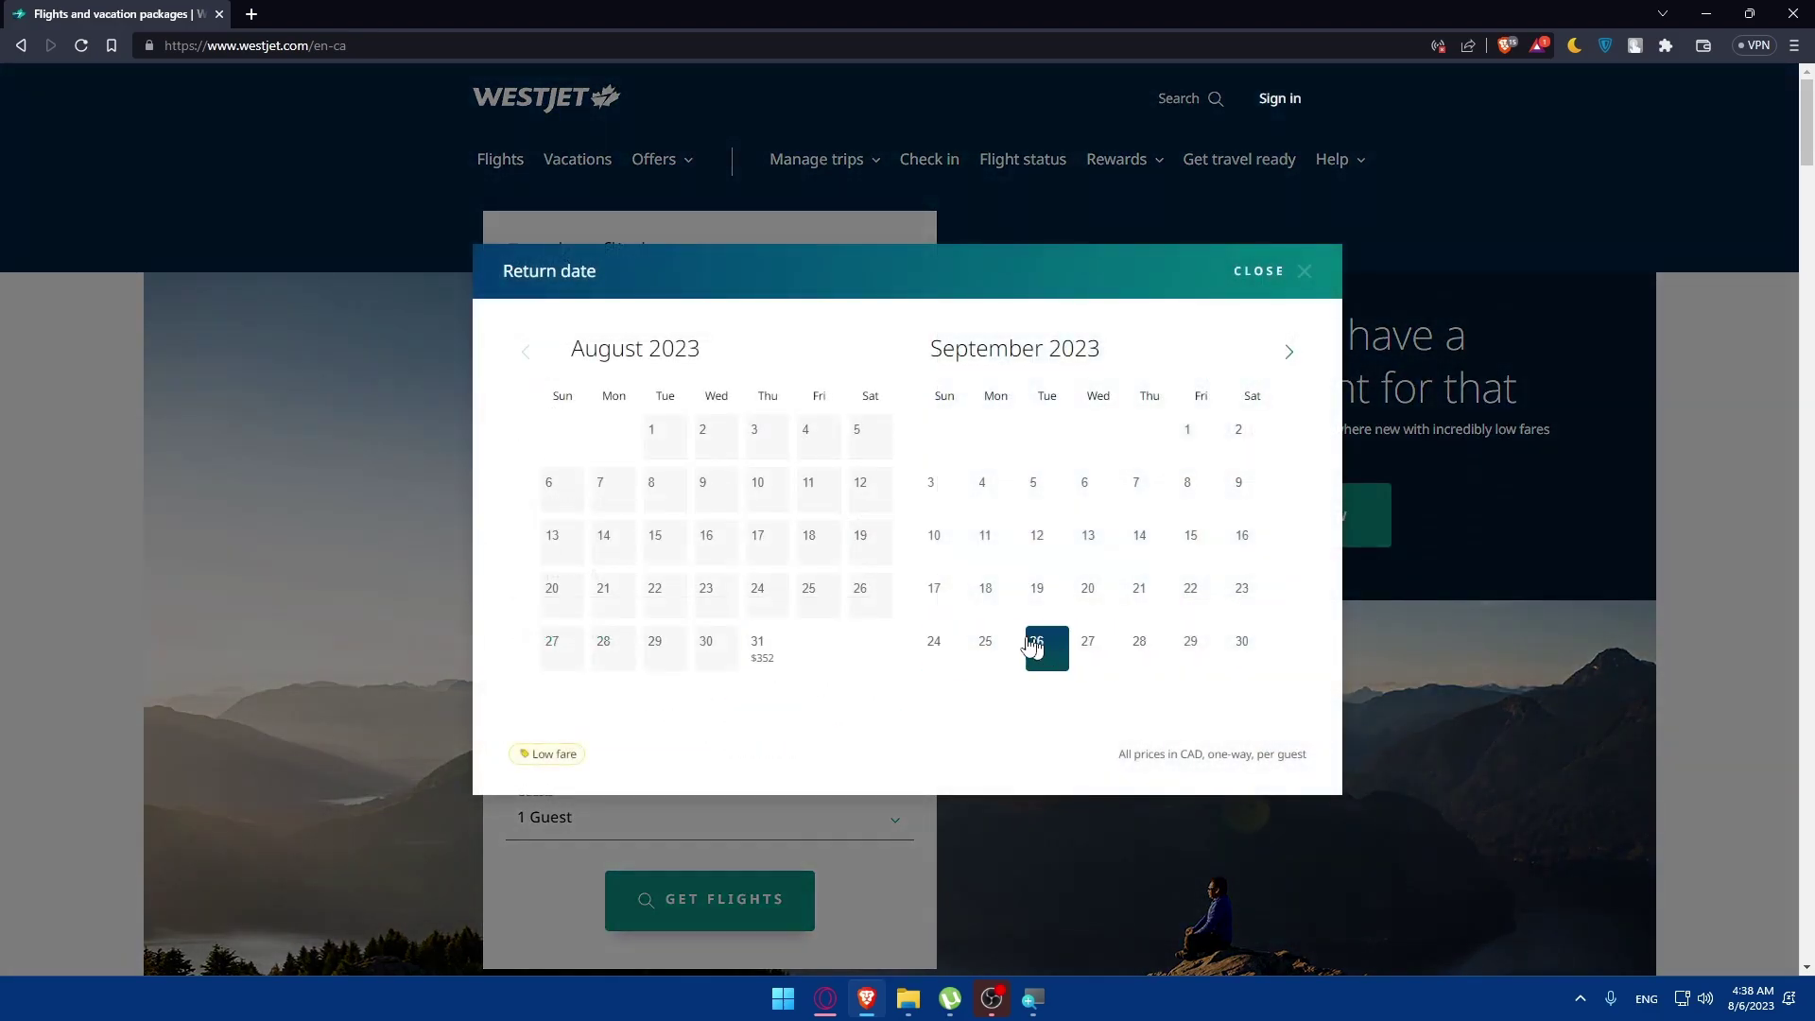
{"action": "left_click", "coordinate": [1244, 645]}
{"action": "left_click", "coordinate": [596, 790]}
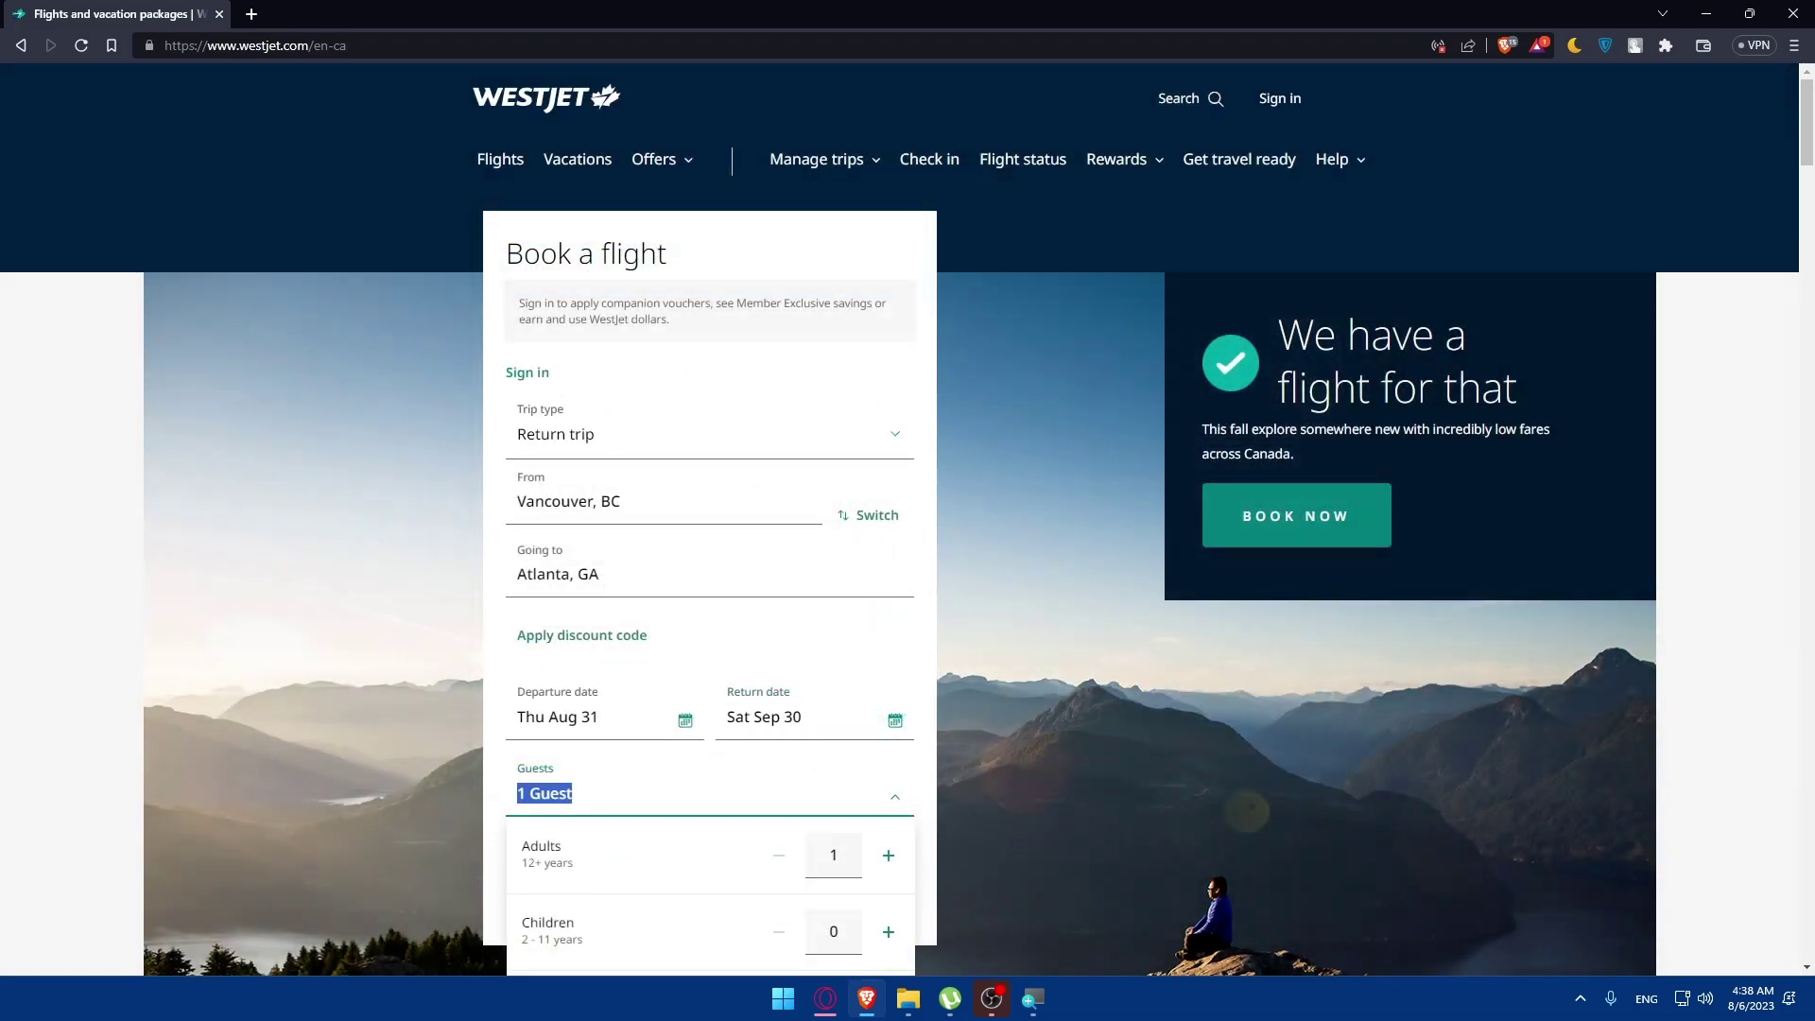
{"action": "scroll", "coordinate": [704, 626], "scroll_direction": "down", "scroll_amount": 3}
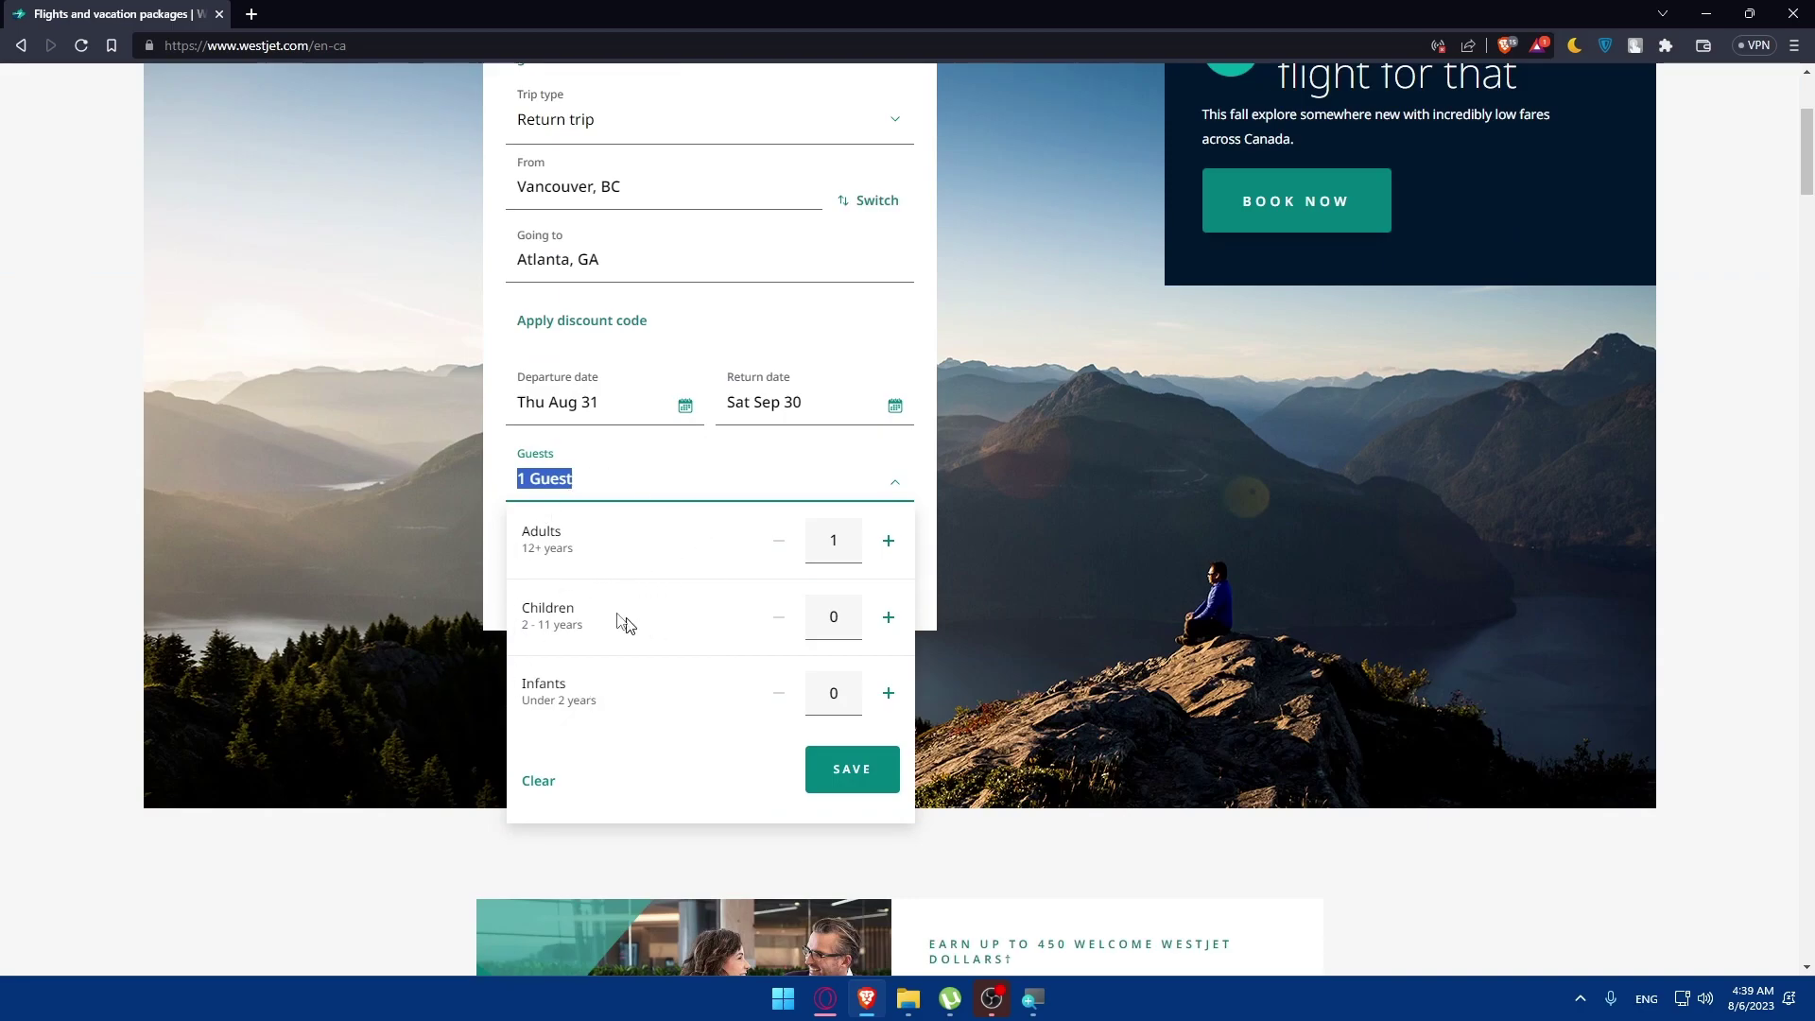
{"action": "left_click", "coordinate": [640, 503]}
{"action": "left_click", "coordinate": [689, 564]}
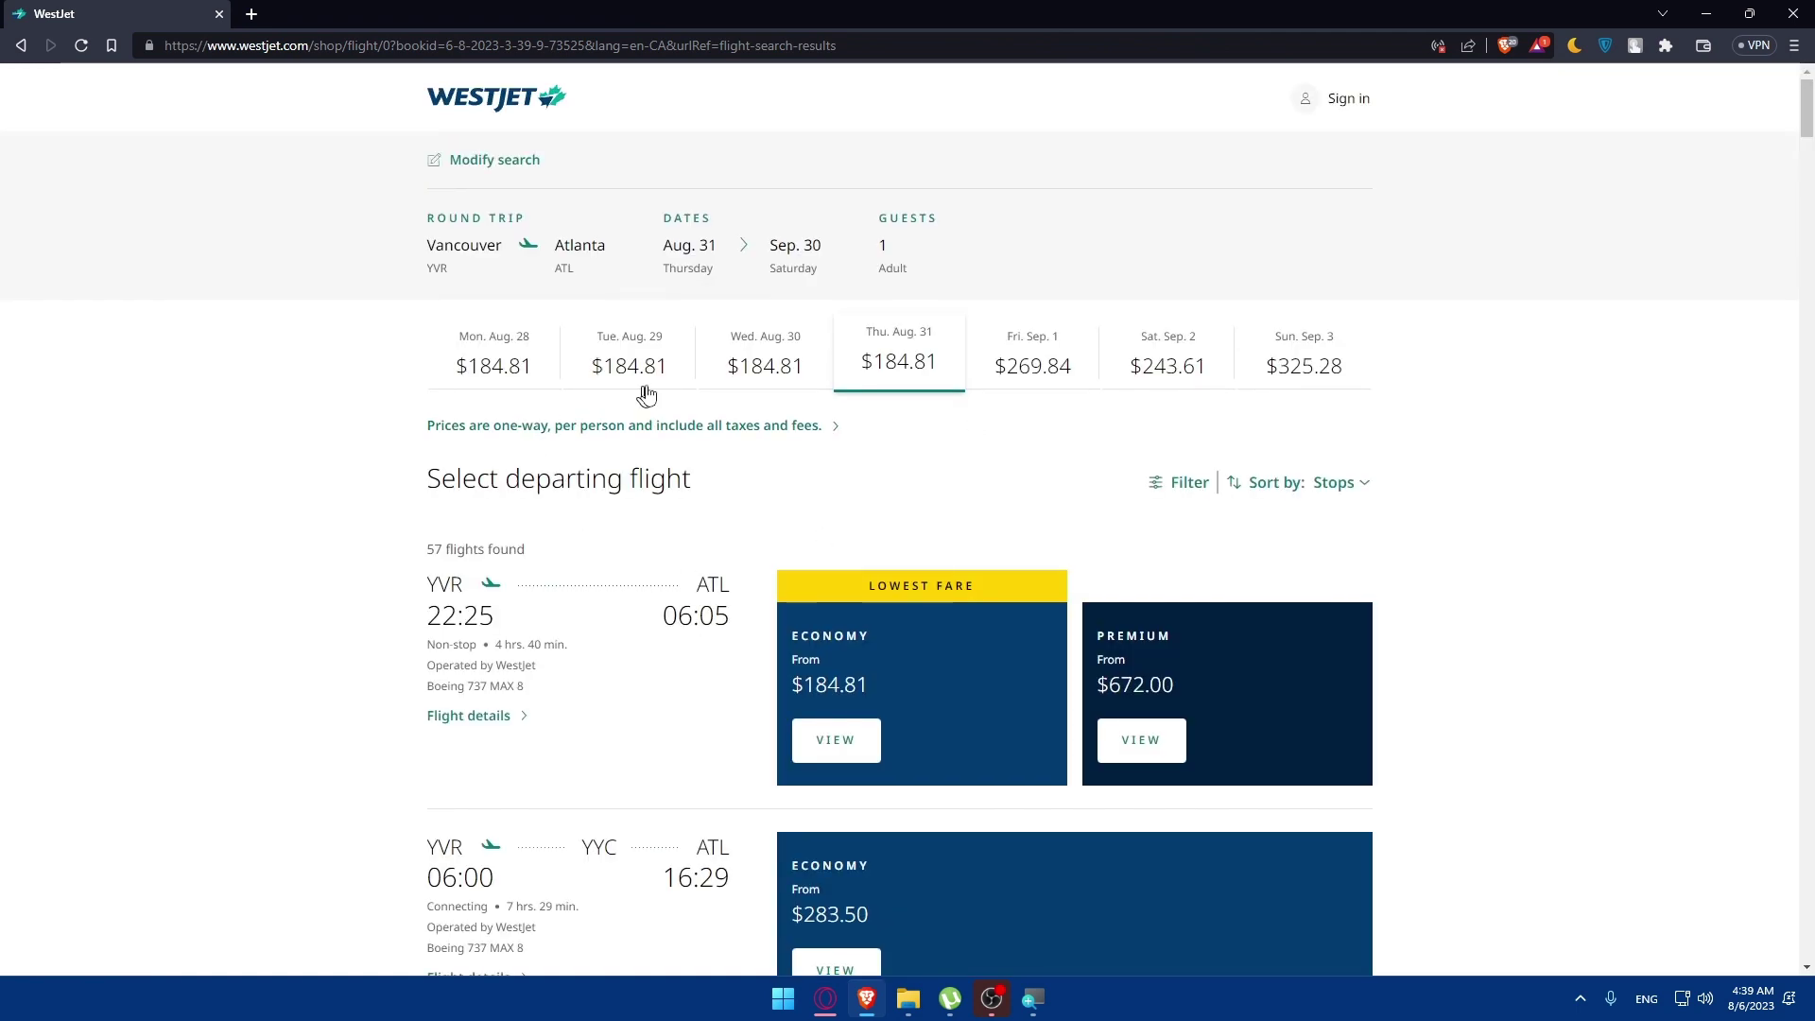
Step: Scroll the Vancouver–Atlanta results to the 22:25 non-stop Economy flight from $184.81
{"action": "scroll", "coordinate": [695, 408], "scroll_direction": "down", "scroll_amount": 10}
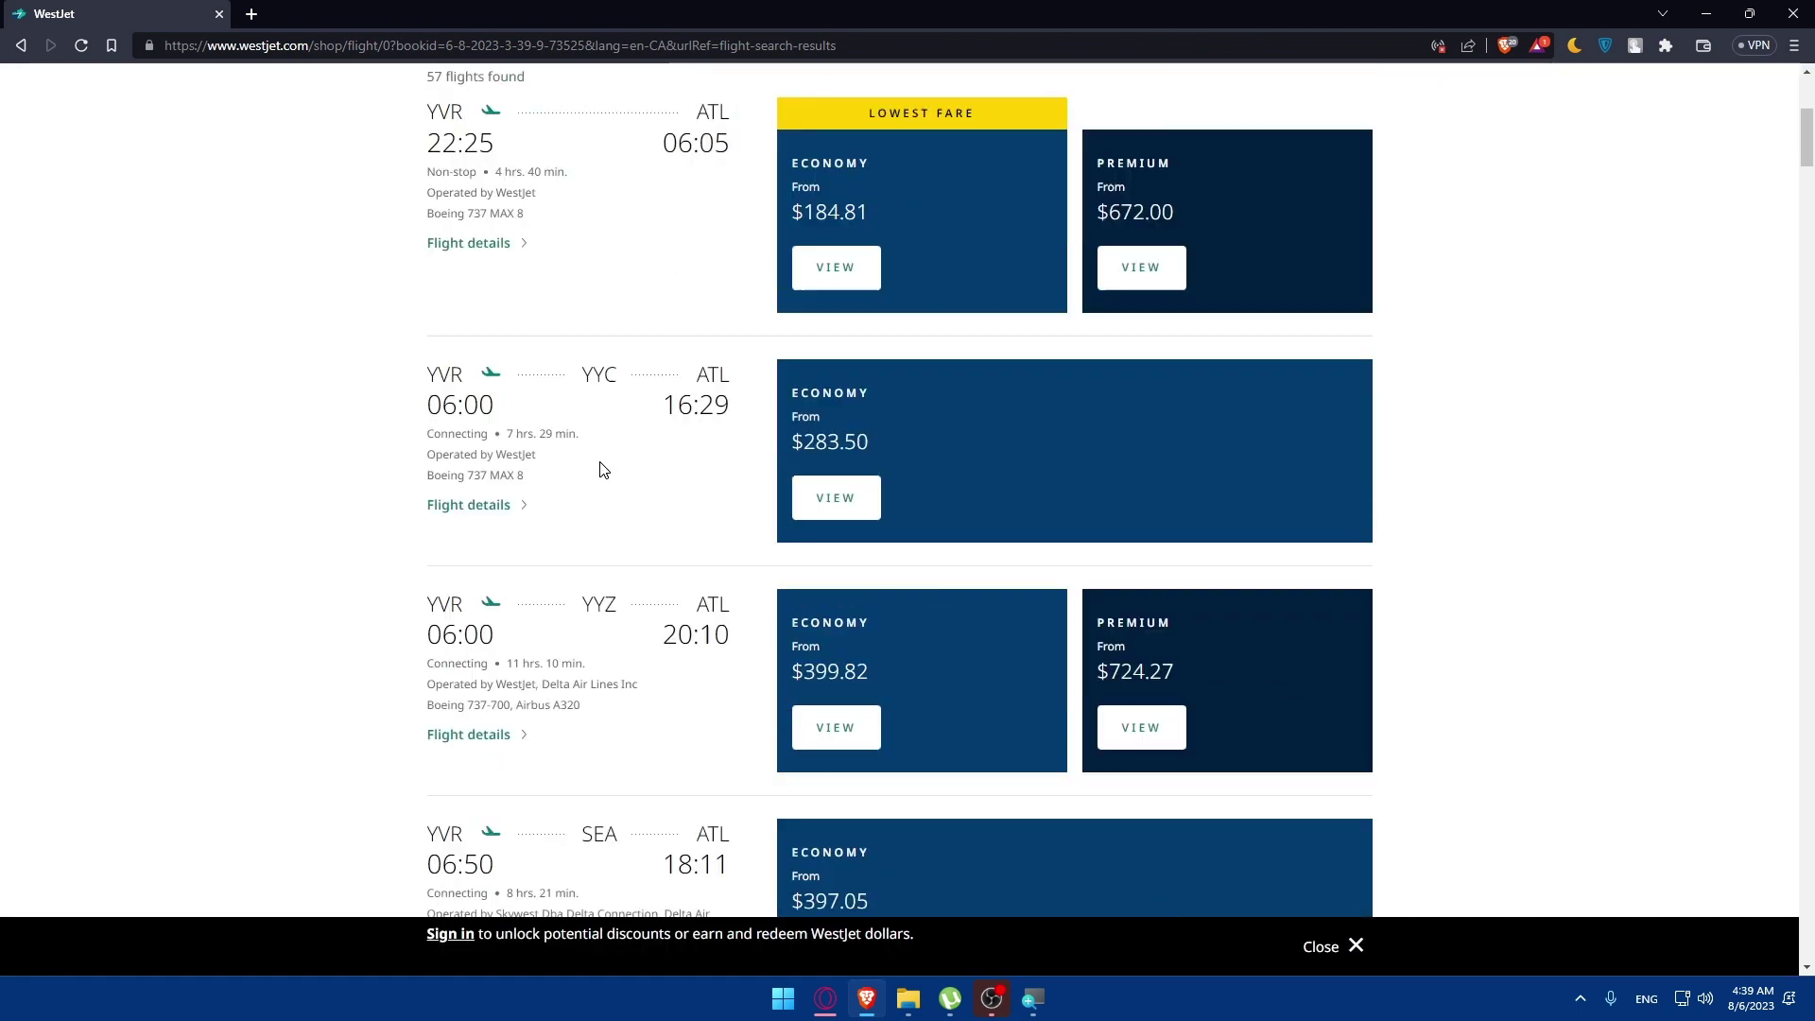
{"action": "scroll", "coordinate": [602, 465], "scroll_direction": "down", "scroll_amount": 5}
{"action": "scroll", "coordinate": [607, 486], "scroll_direction": "up", "scroll_amount": 15}
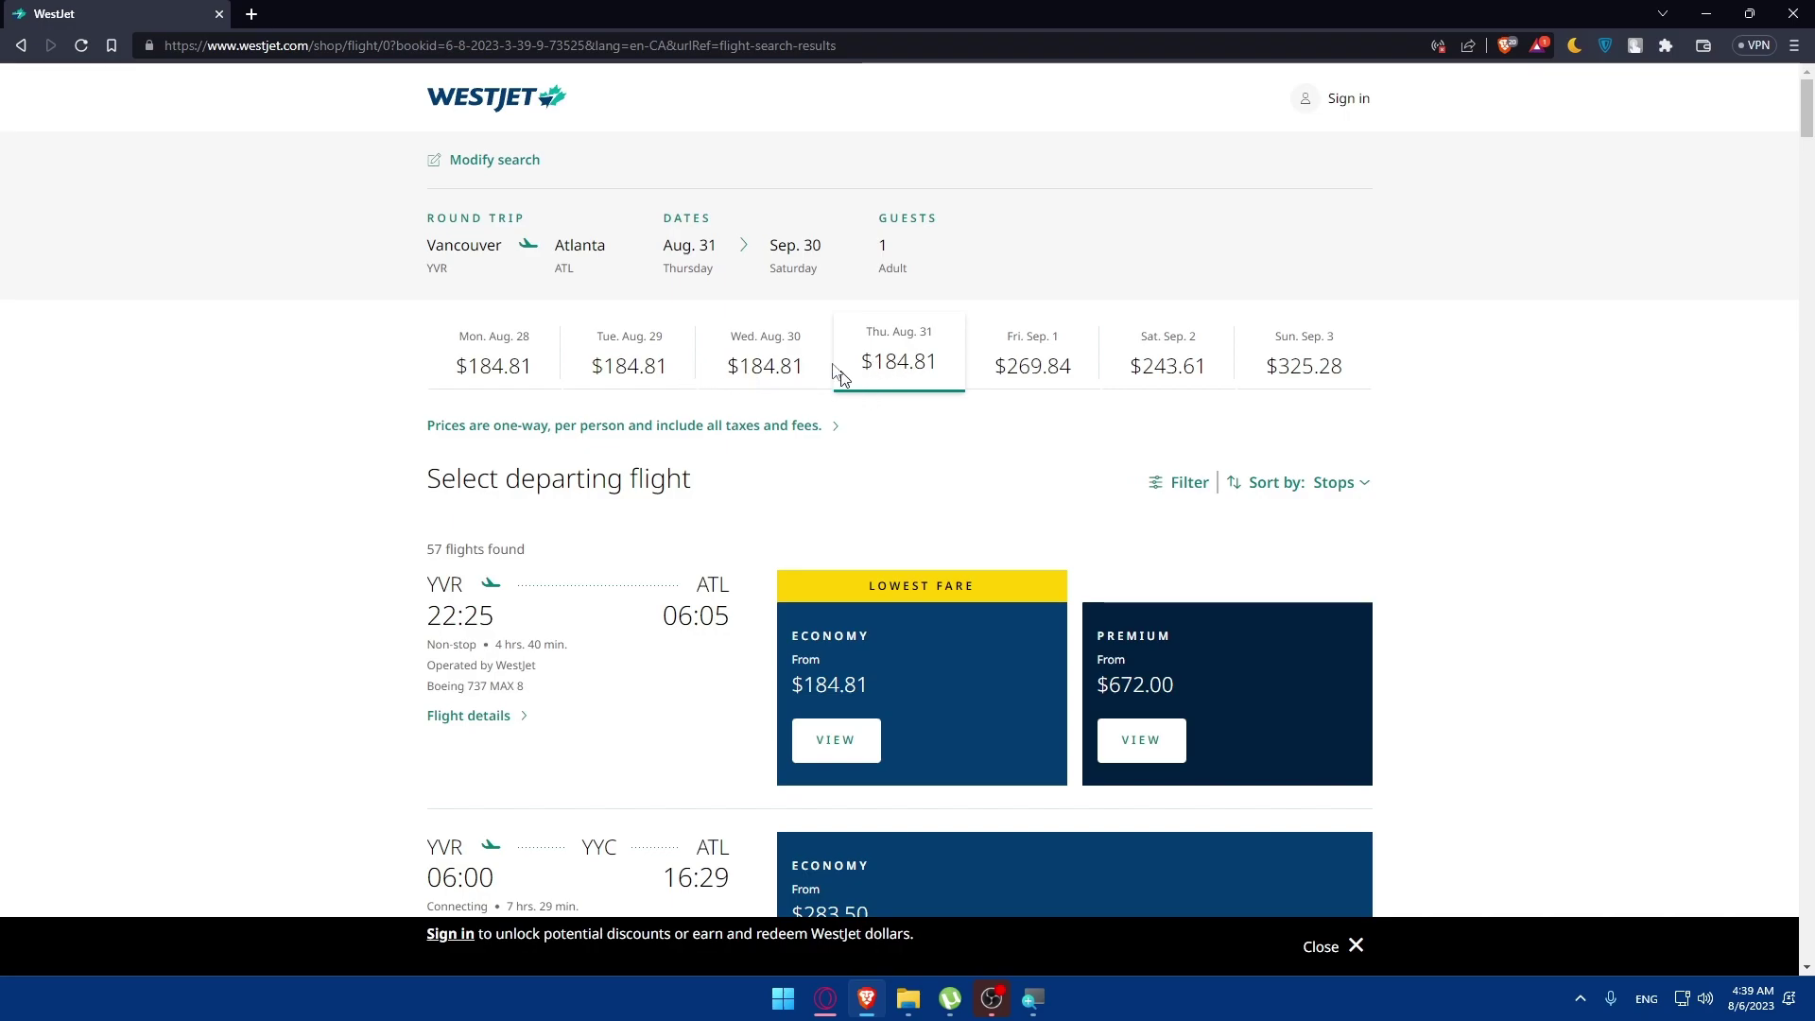
{"action": "scroll", "coordinate": [898, 406], "scroll_direction": "down", "scroll_amount": 2}
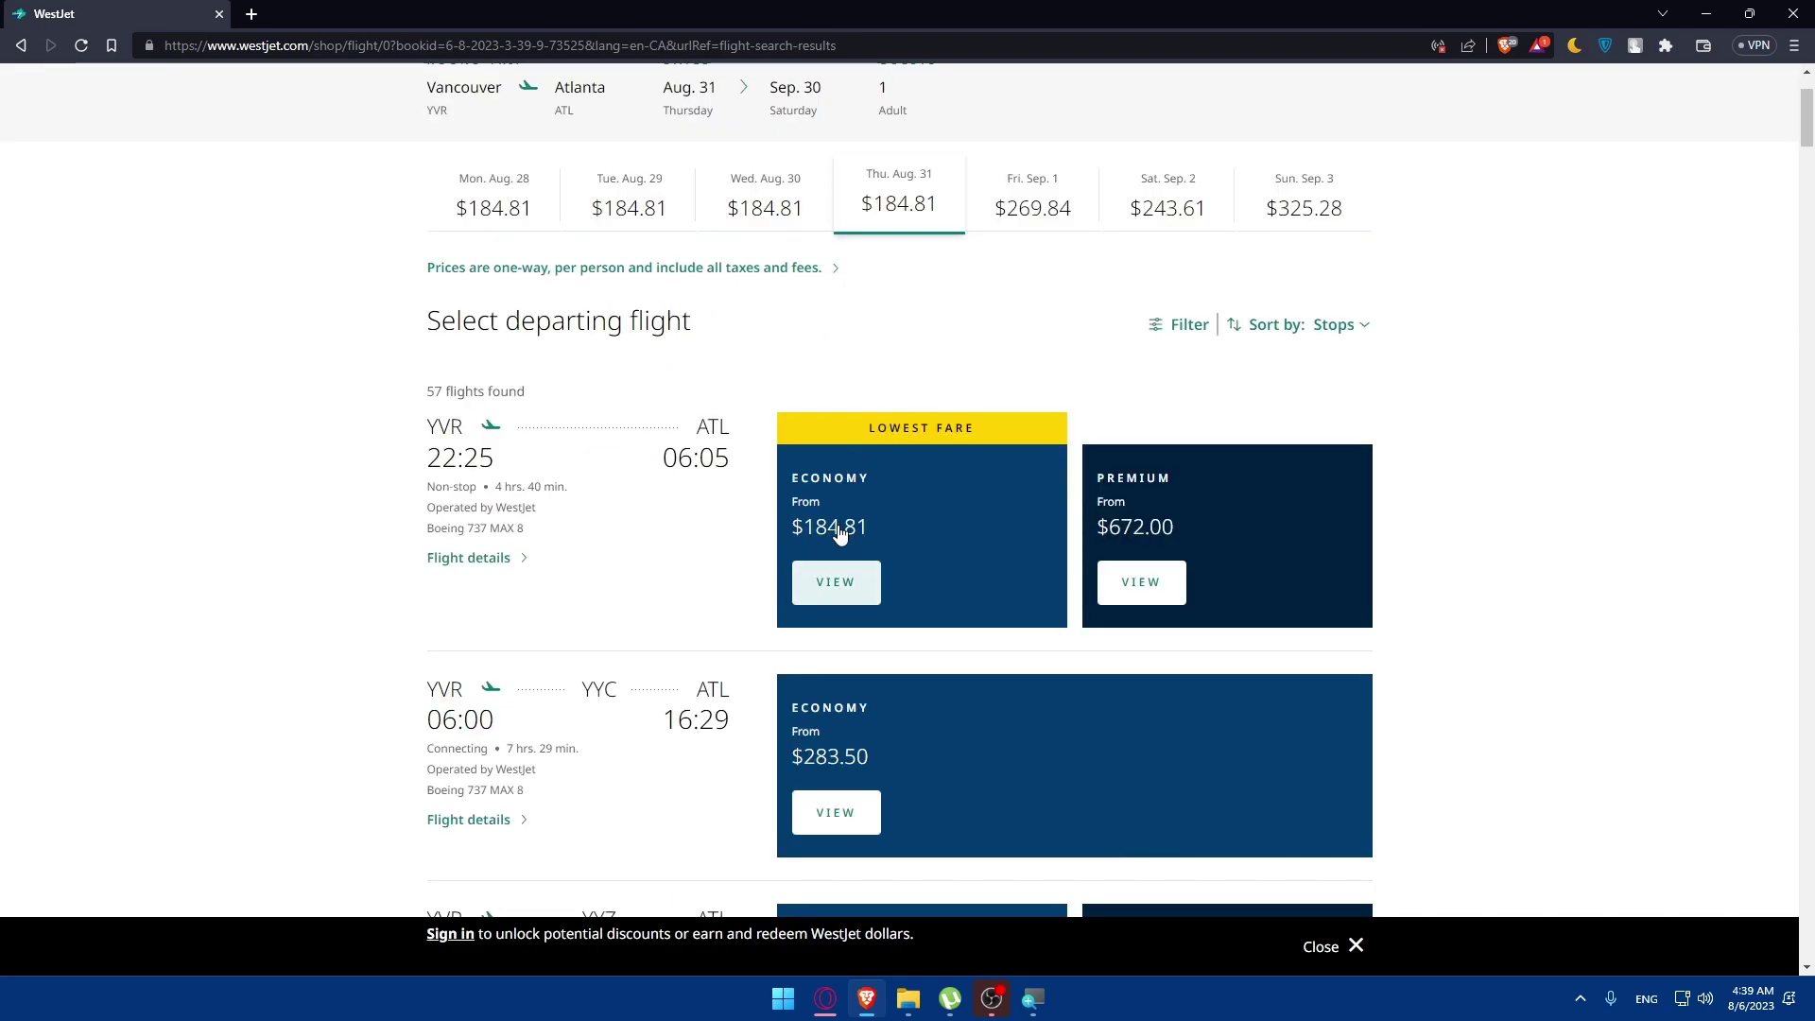
Step: Expand the 22:25 flight's Economy fares: EconoFlex 289.82, Econo 211.07, Basic 184.81 CAD
{"action": "left_click", "coordinate": [837, 580]}
{"action": "scroll", "coordinate": [709, 558], "scroll_direction": "down", "scroll_amount": 4}
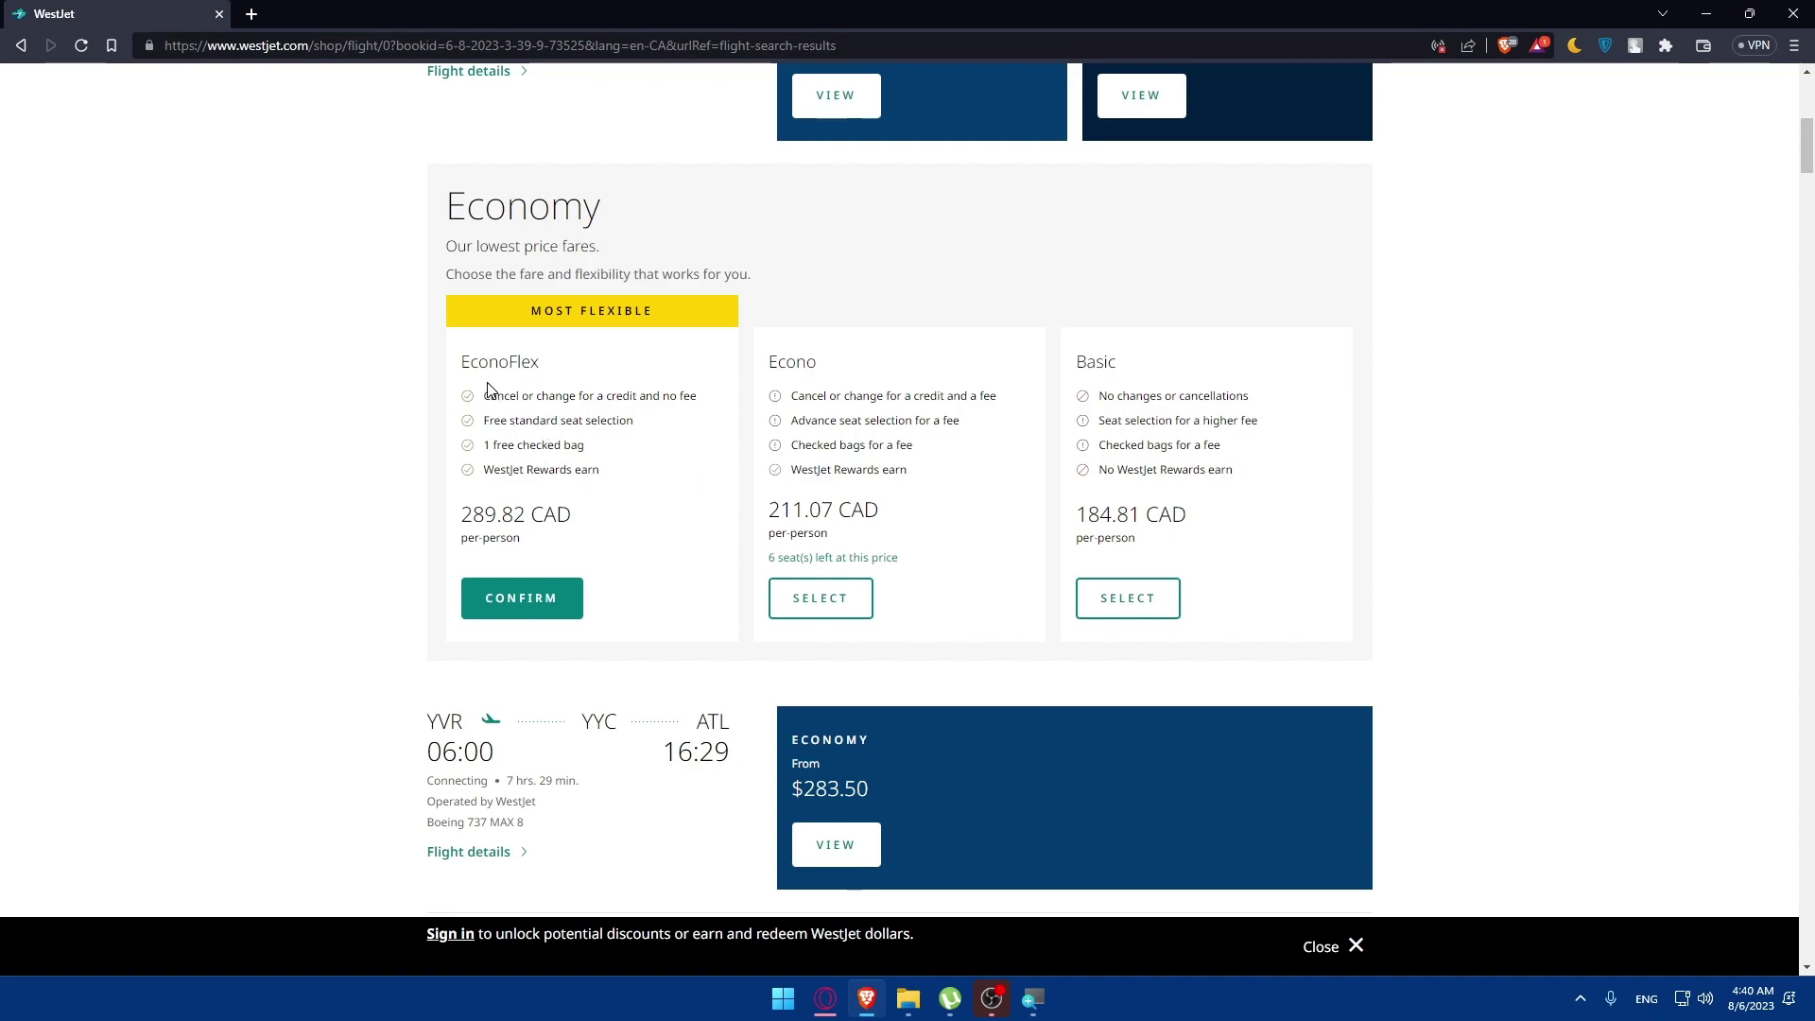
{"action": "left_click_drag", "start_coordinate": [581, 515], "coordinate": [460, 517]}
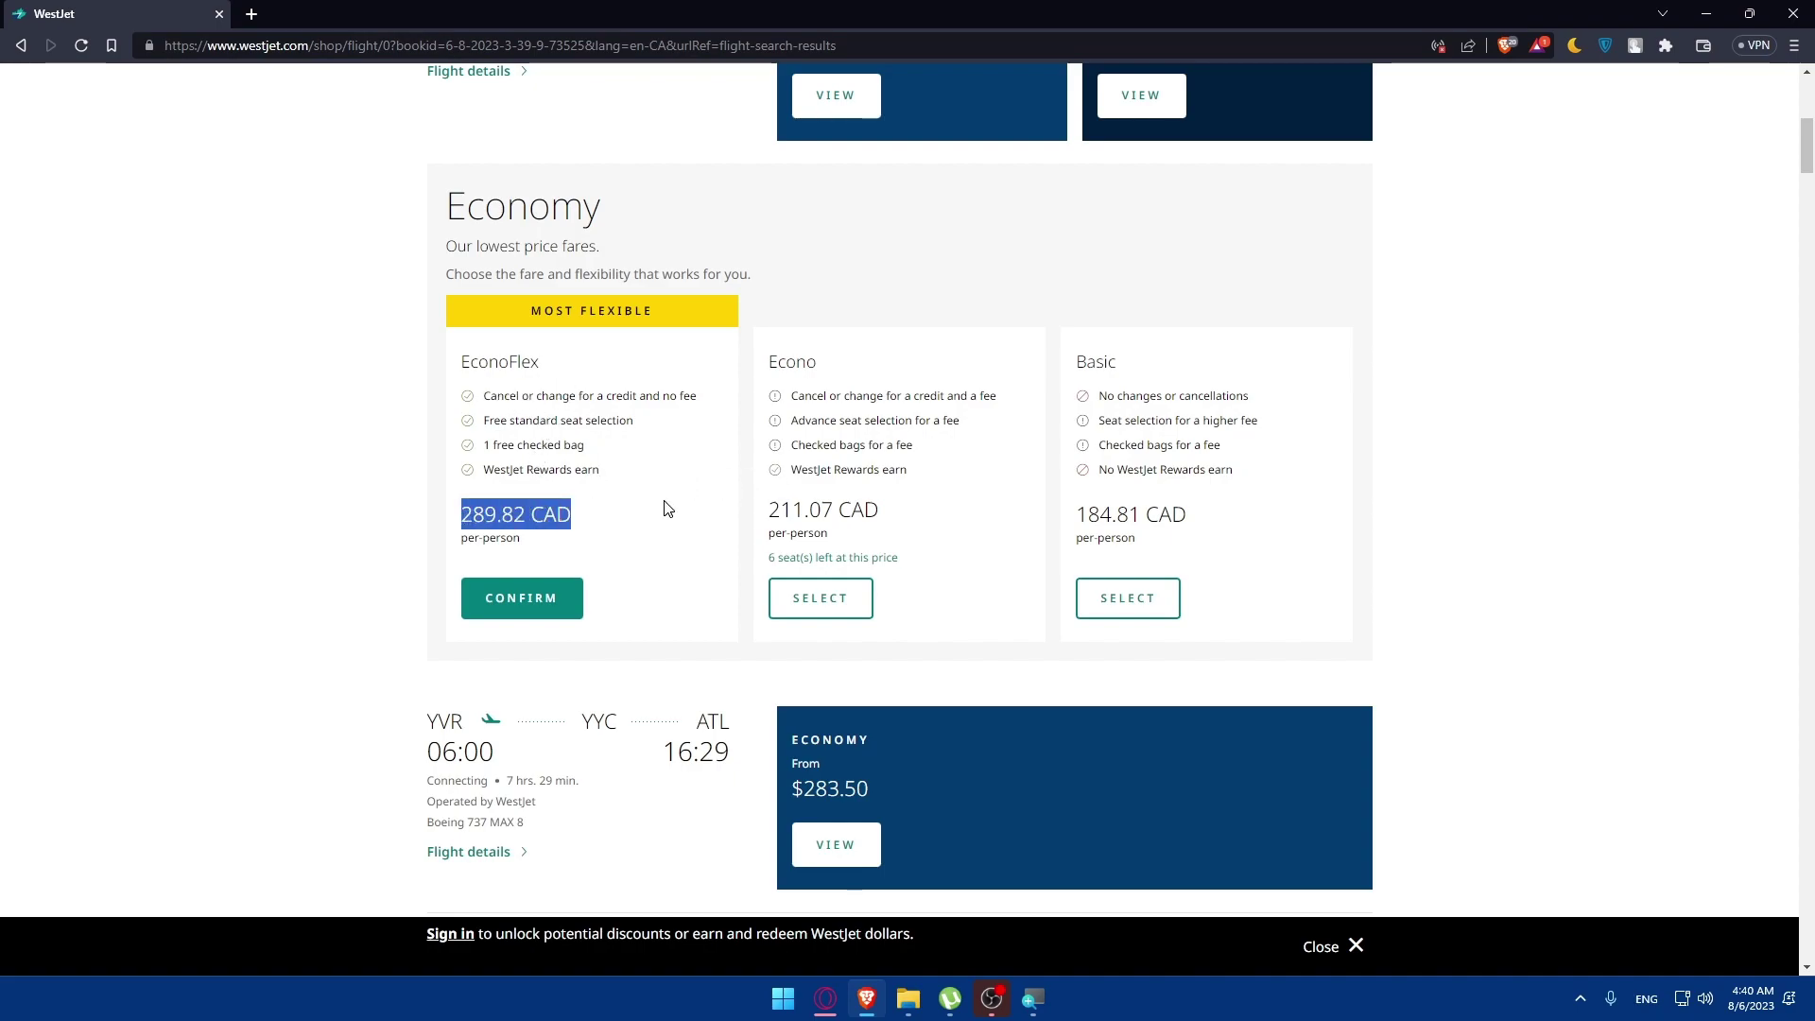
{"action": "left_click", "coordinate": [653, 435]}
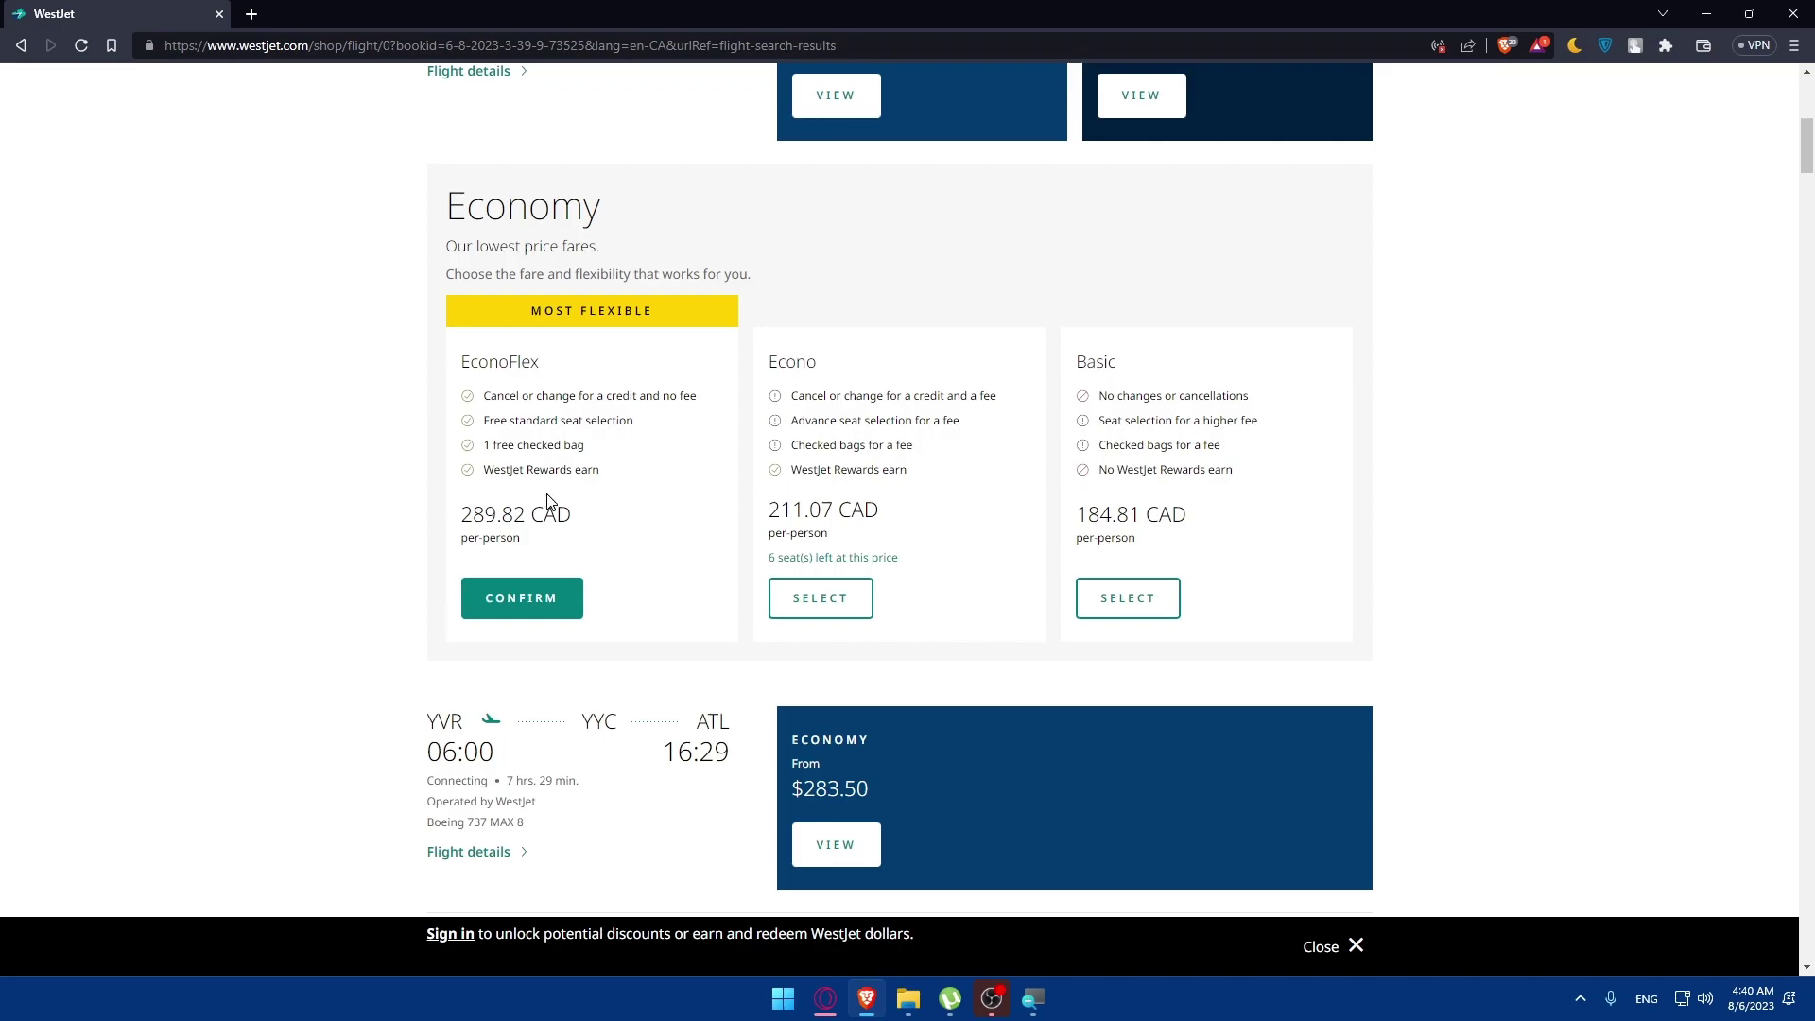
{"action": "scroll", "coordinate": [616, 425], "scroll_direction": "up", "scroll_amount": 3}
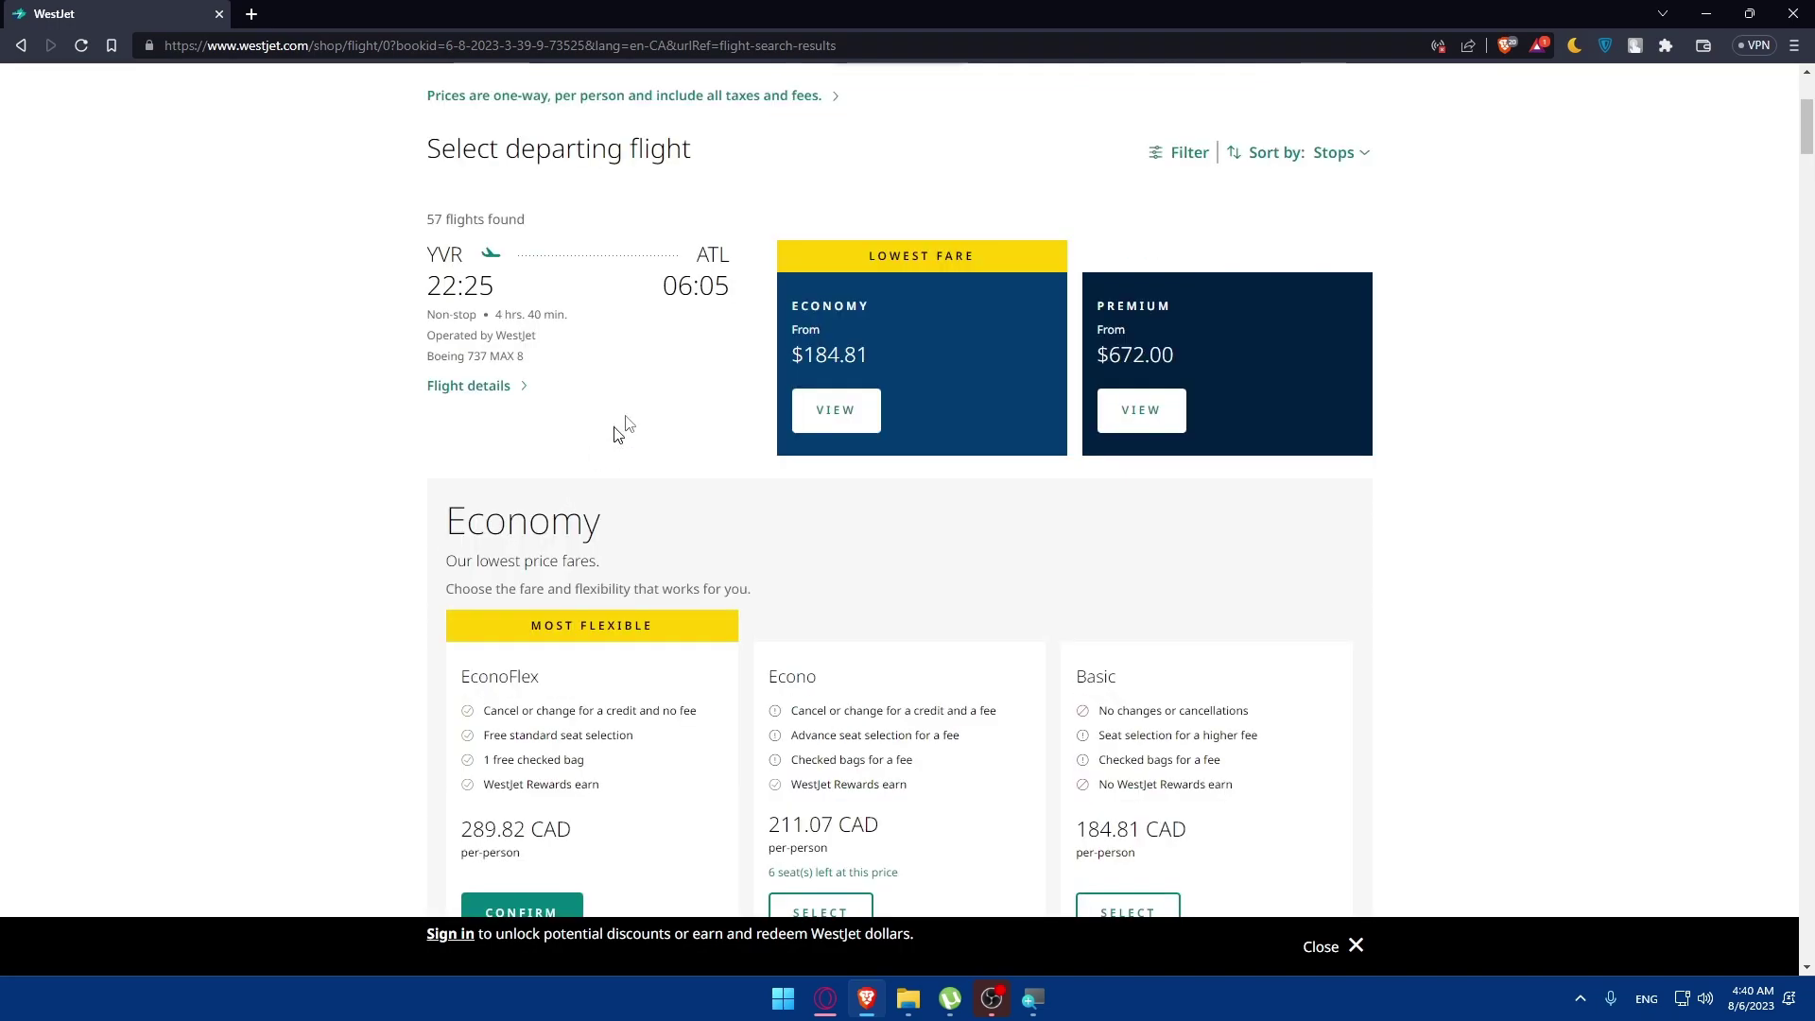
Step: Expand the 22:25 flight's Premium fares and review PremiumFlex 1,669.50 and Premium 672.00 CAD features
{"action": "left_click", "coordinate": [1163, 410]}
{"action": "scroll", "coordinate": [1111, 501], "scroll_direction": "down", "scroll_amount": 2}
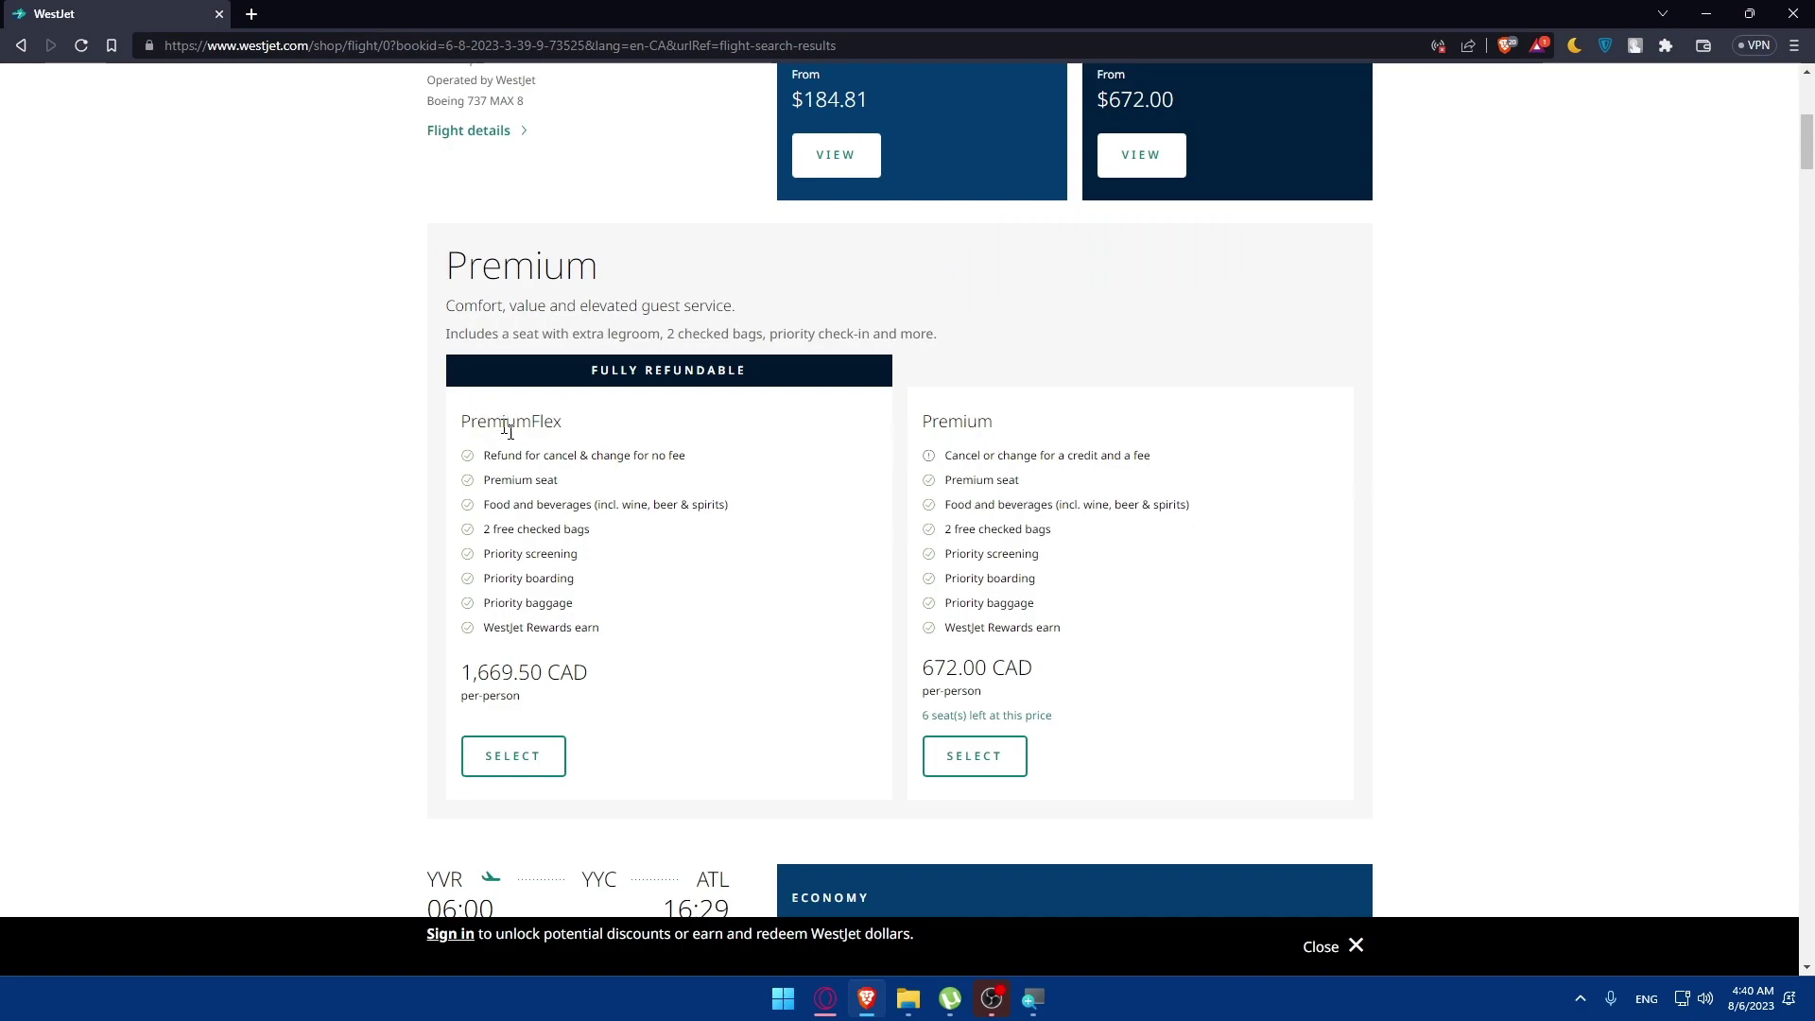
{"action": "mouse_move", "coordinate": [1069, 628]}
{"action": "left_mouse_down"}
{"action": "mouse_move", "coordinate": [943, 446]}
{"action": "mouse_move", "coordinate": [1104, 681]}
{"action": "mouse_move", "coordinate": [923, 417]}
{"action": "mouse_move", "coordinate": [1088, 619]}
{"action": "mouse_move", "coordinate": [926, 364]}
{"action": "mouse_move", "coordinate": [1054, 580]}
{"action": "mouse_move", "coordinate": [985, 503]}
{"action": "mouse_move", "coordinate": [1061, 620]}
{"action": "mouse_move", "coordinate": [1084, 613]}
{"action": "left_mouse_up"}
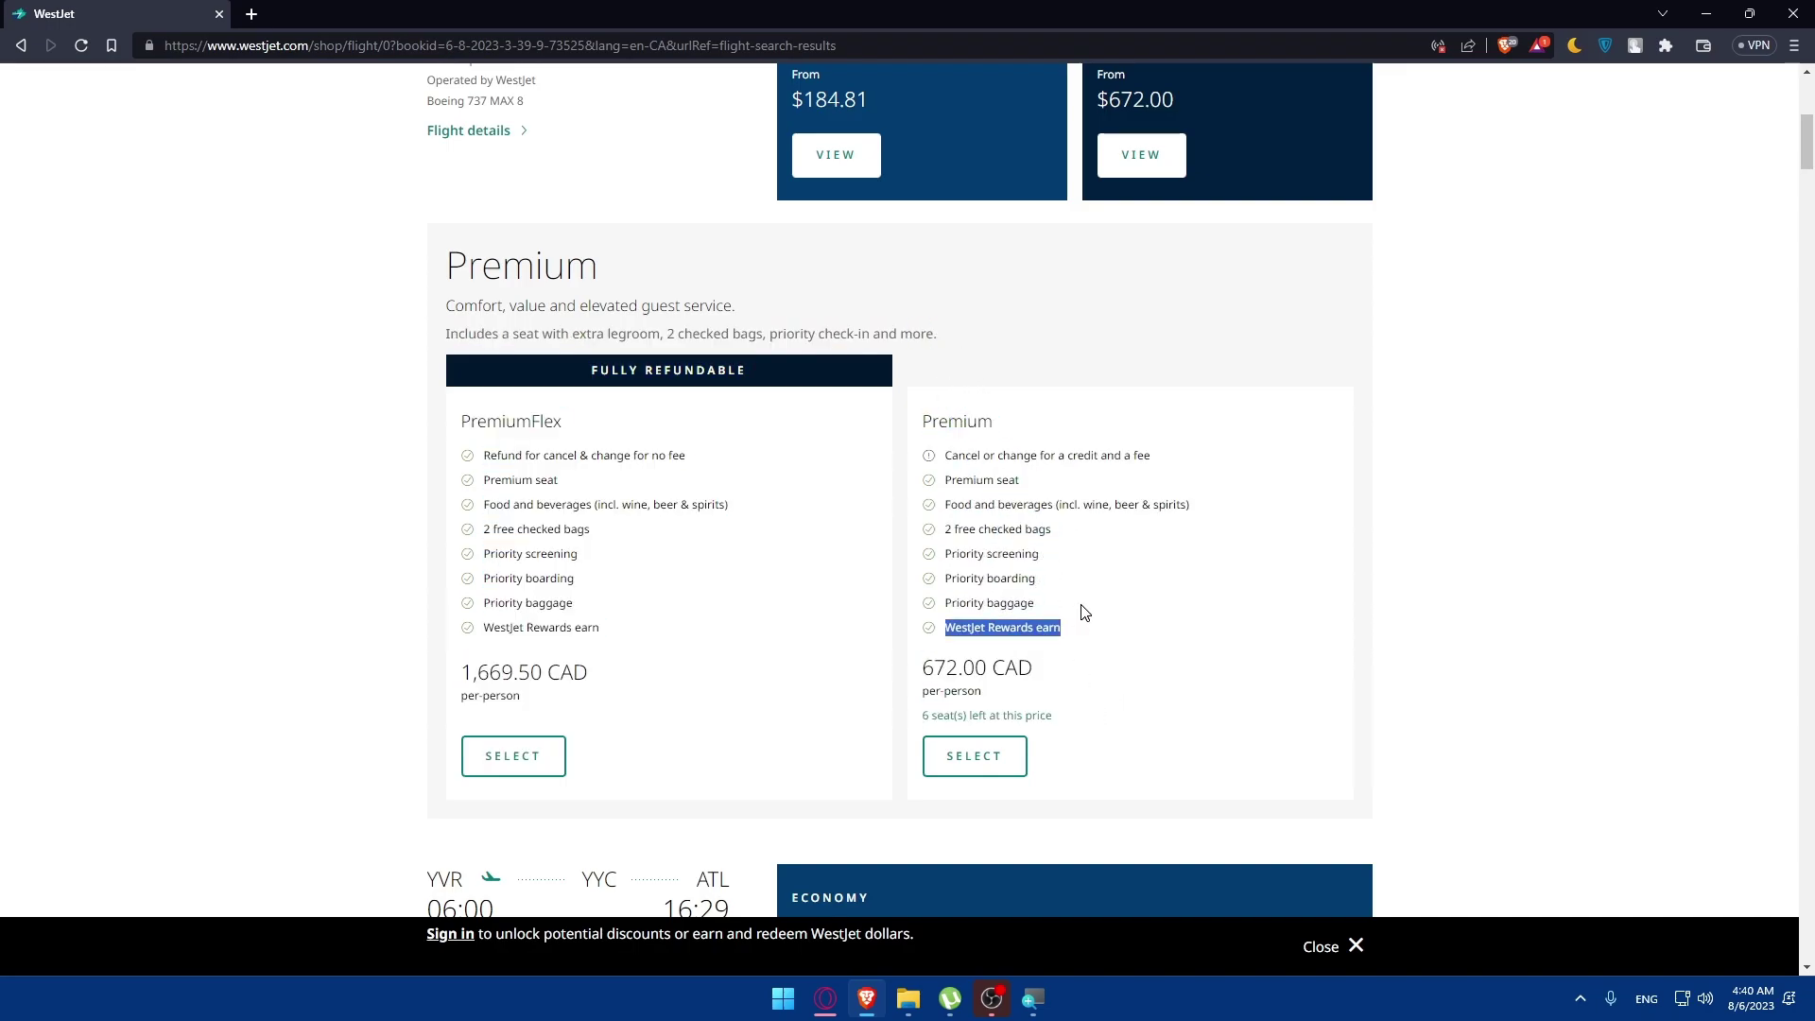
{"action": "left_click", "coordinate": [1085, 617]}
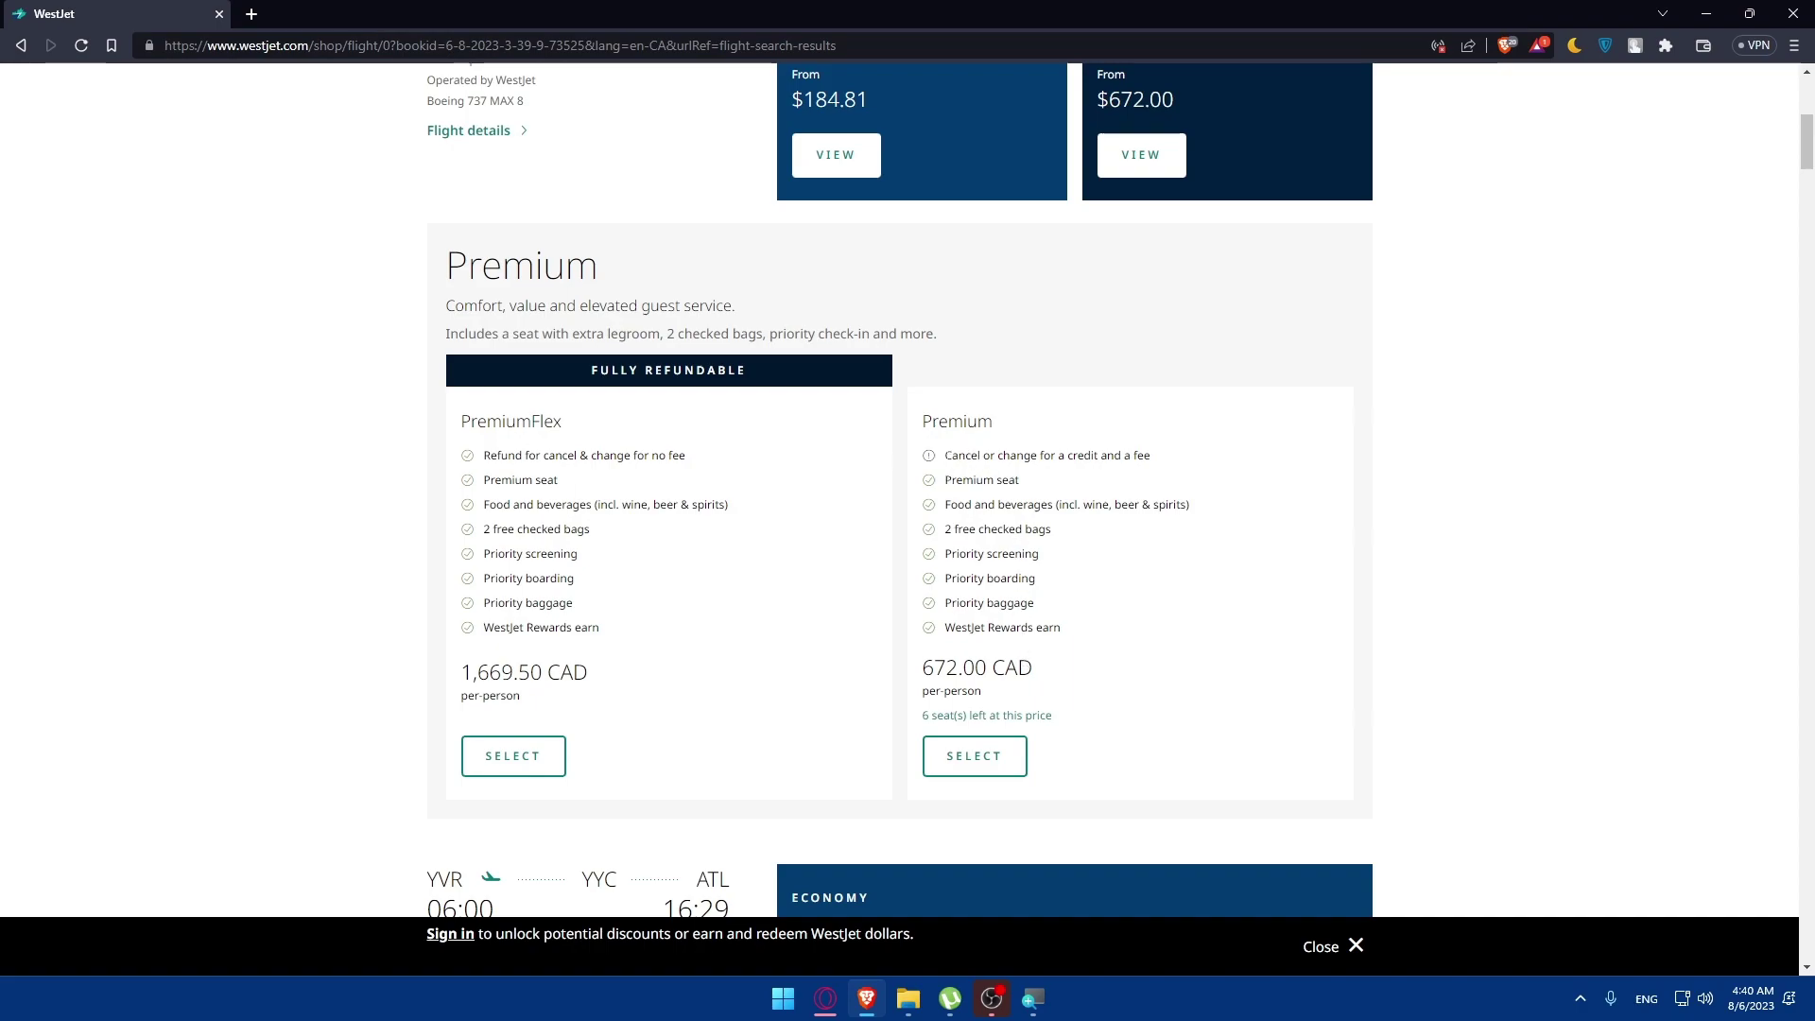
{"action": "left_click_drag", "start_coordinate": [944, 457], "coordinate": [1159, 470]}
{"action": "left_click", "coordinate": [1066, 478]}
{"action": "mouse_move", "coordinate": [705, 458]}
{"action": "left_mouse_down"}
{"action": "mouse_move", "coordinate": [477, 456]}
{"action": "mouse_move", "coordinate": [710, 469]}
{"action": "left_mouse_up"}
{"action": "scroll", "coordinate": [624, 602], "scroll_direction": "down", "scroll_amount": 2}
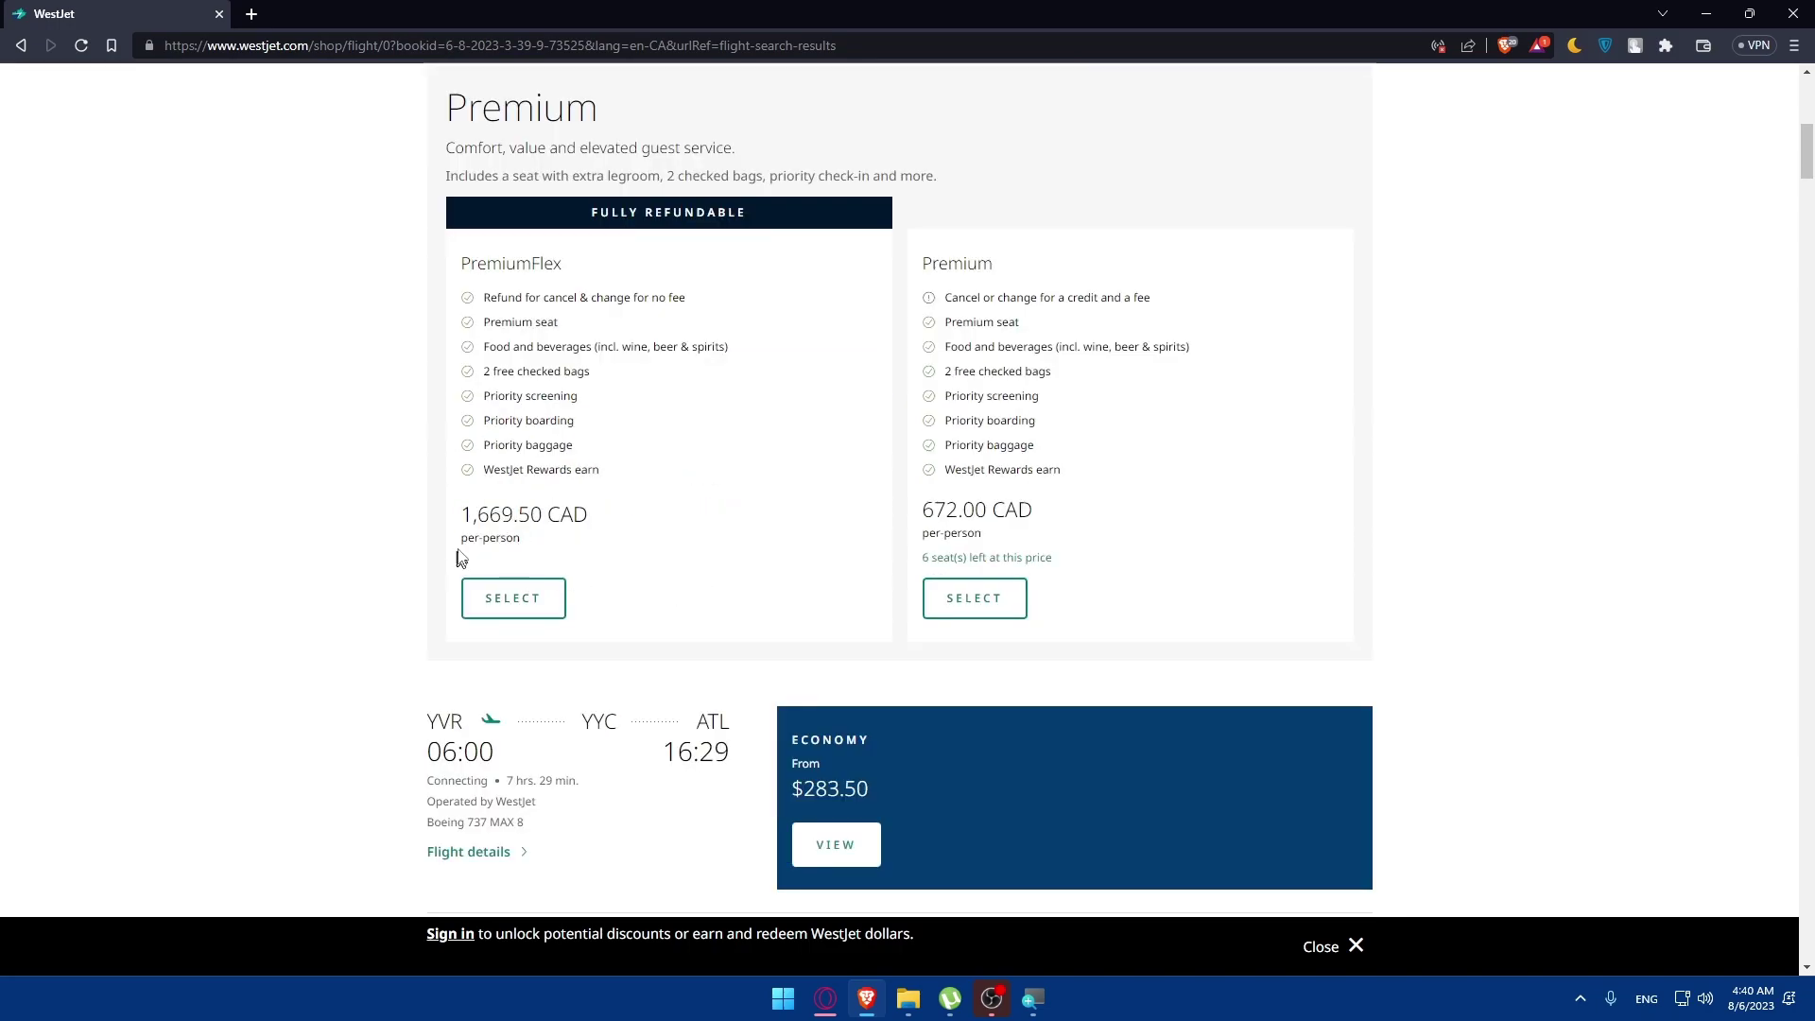
{"action": "scroll", "coordinate": [504, 536], "scroll_direction": "down", "scroll_amount": 2}
{"action": "scroll", "coordinate": [496, 548], "scroll_direction": "up", "scroll_amount": 5}
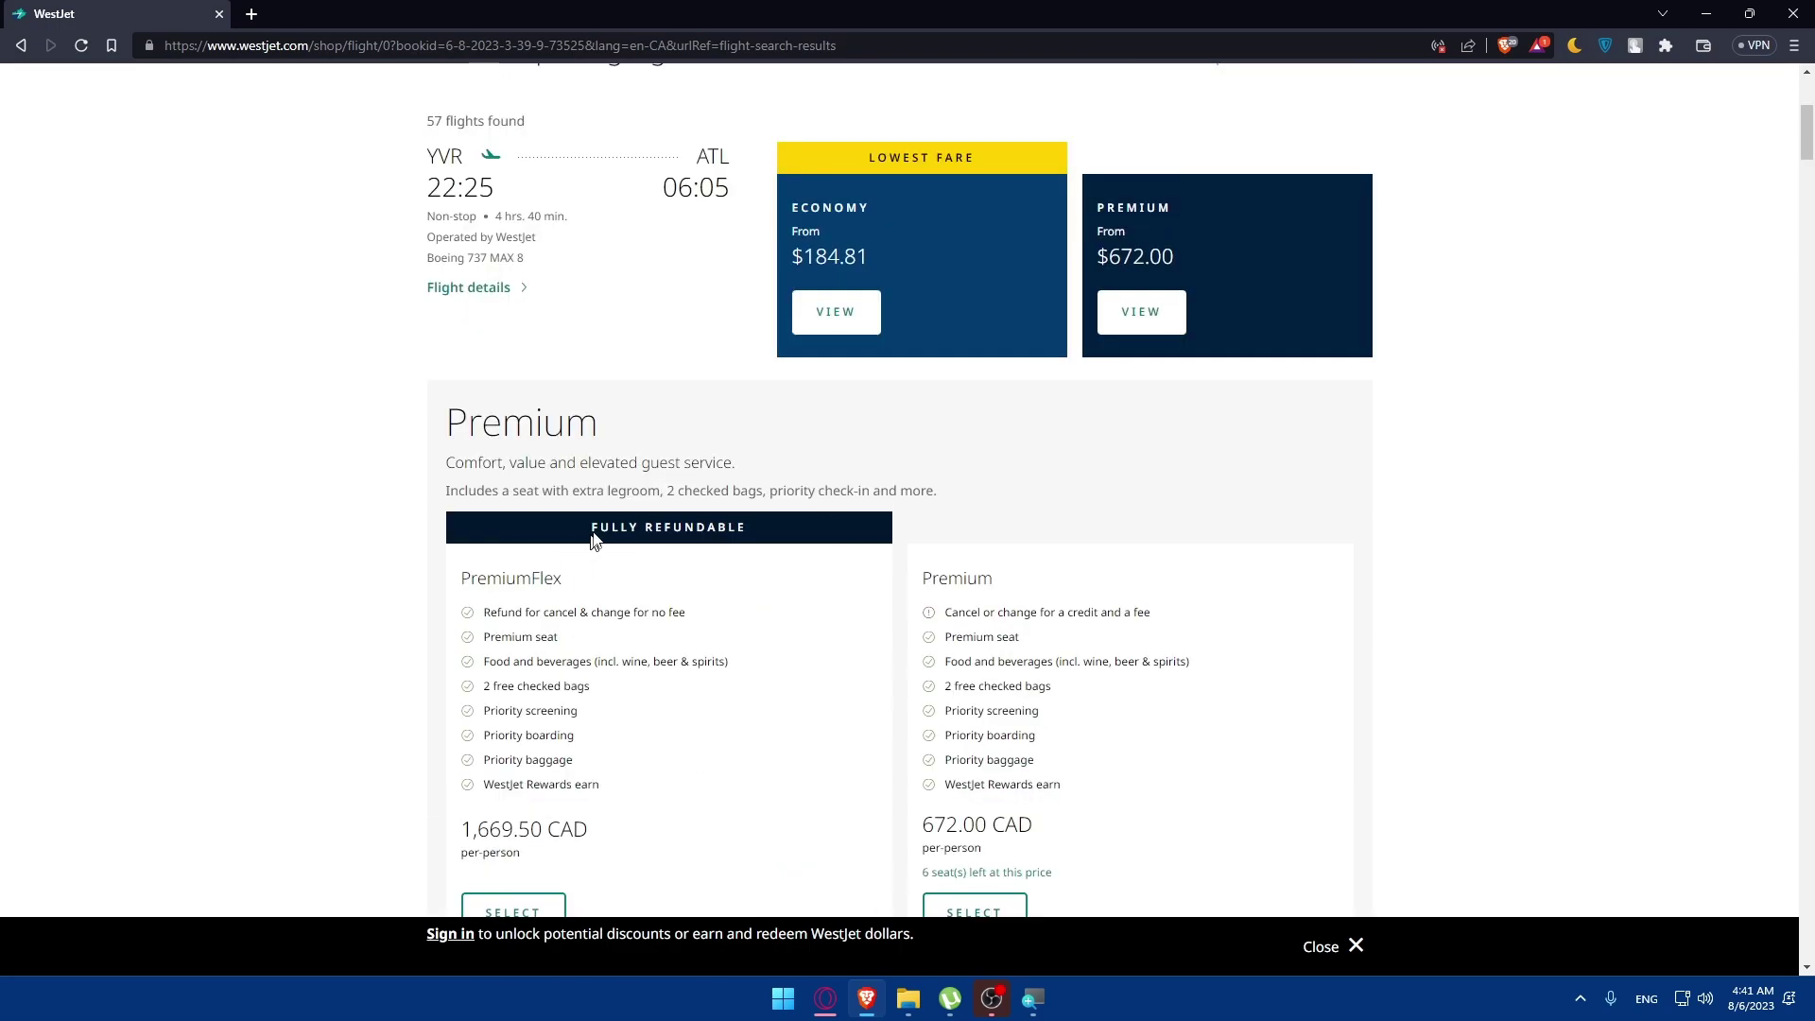
Step: Select the Basic fare for the 22:25 departure, accepting its restrictions
{"action": "left_click", "coordinate": [825, 311]}
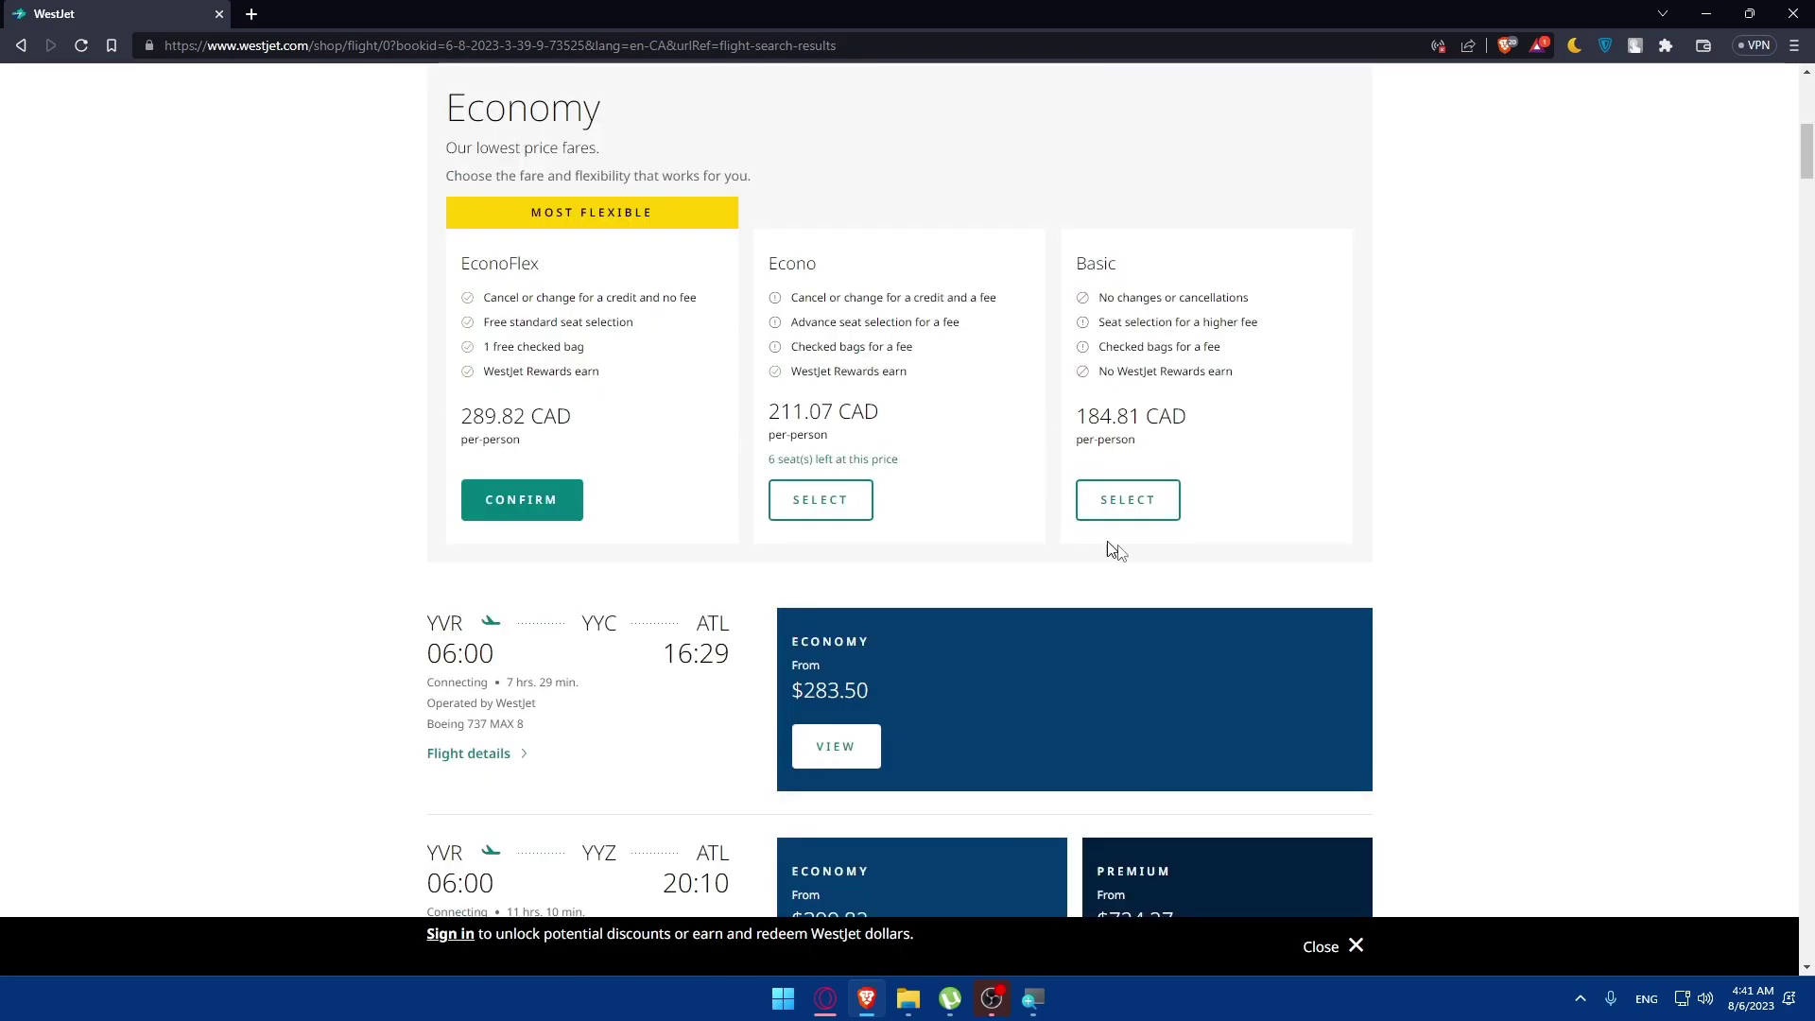
{"action": "left_click", "coordinate": [1139, 511]}
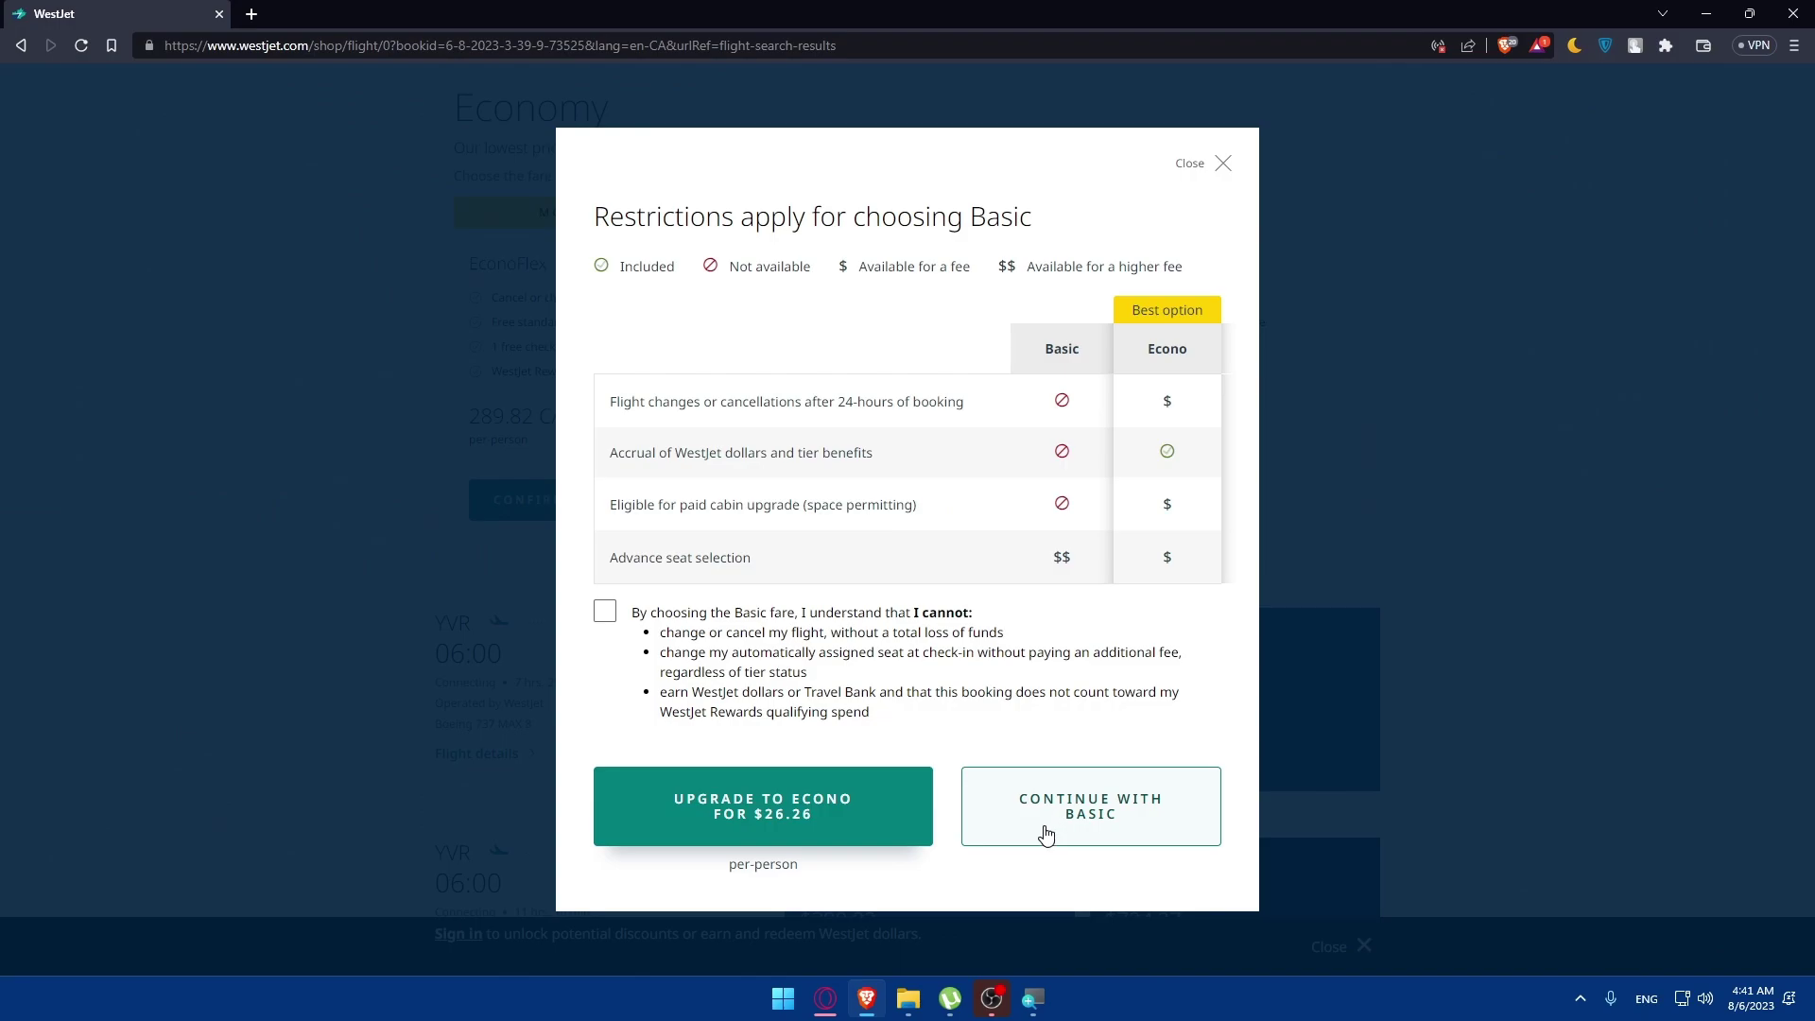
{"action": "left_click", "coordinate": [1077, 813]}
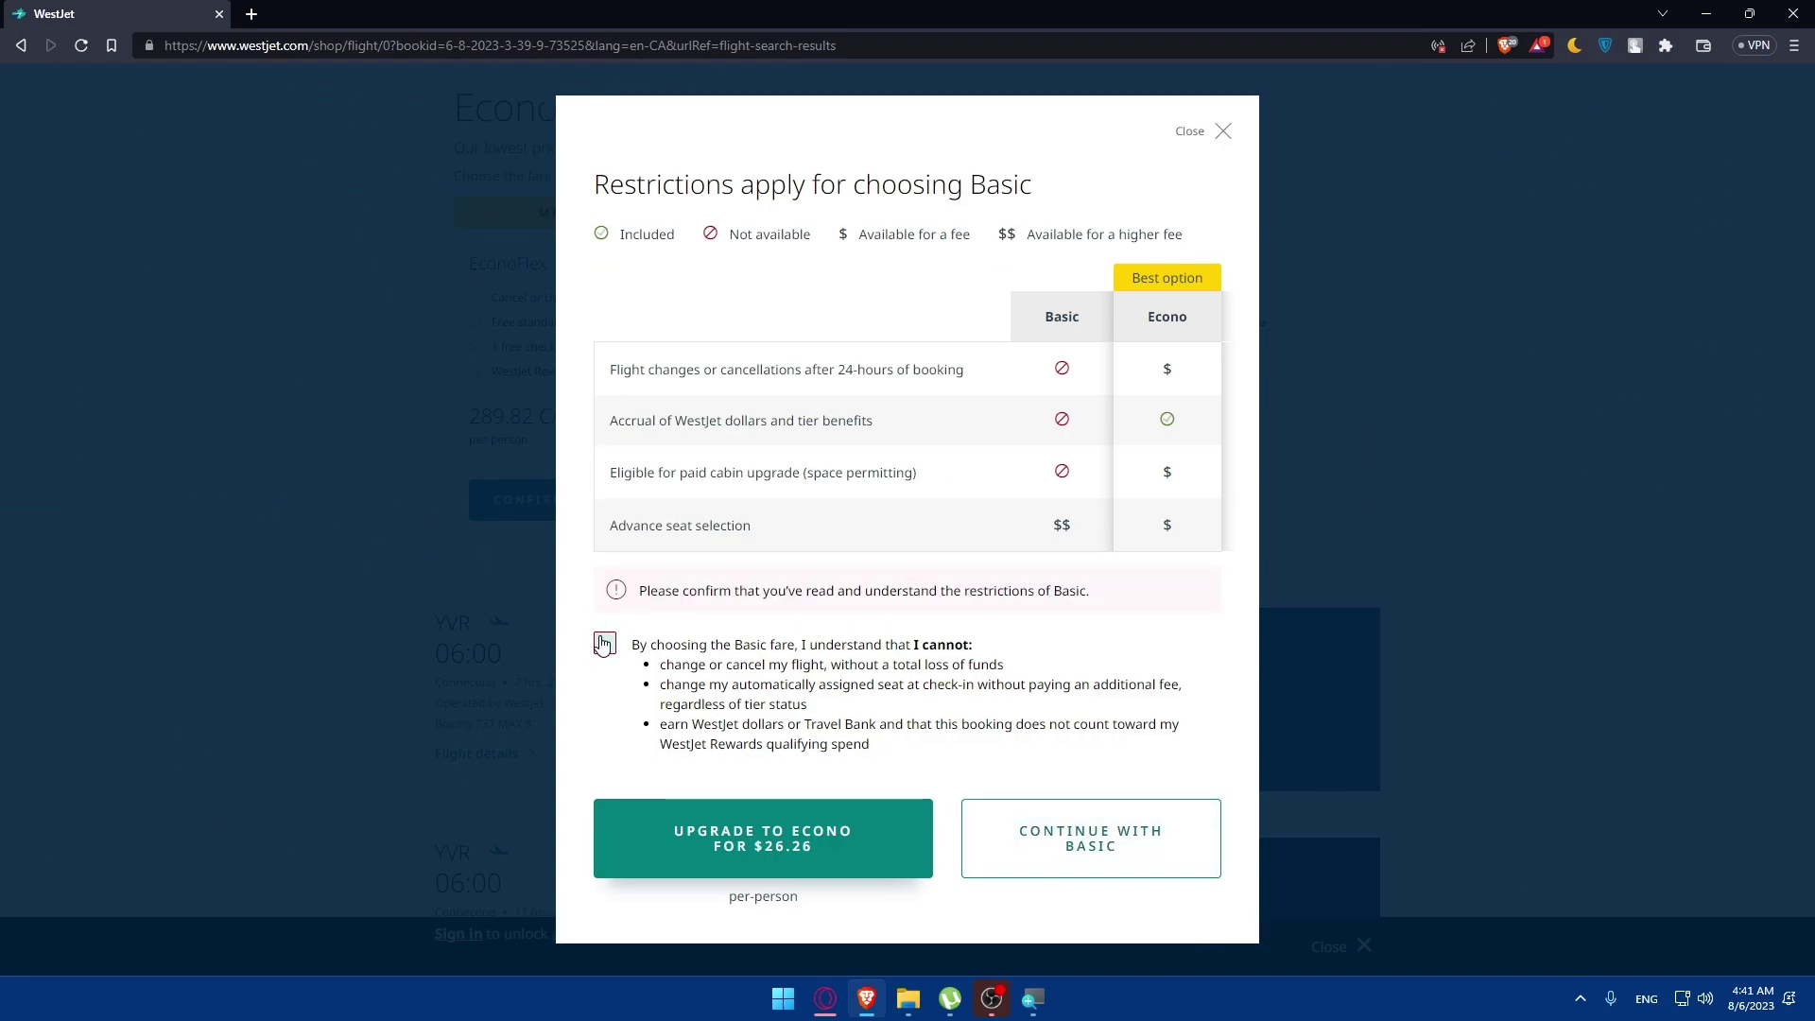
{"action": "left_click", "coordinate": [605, 643]}
{"action": "left_click", "coordinate": [1073, 813]}
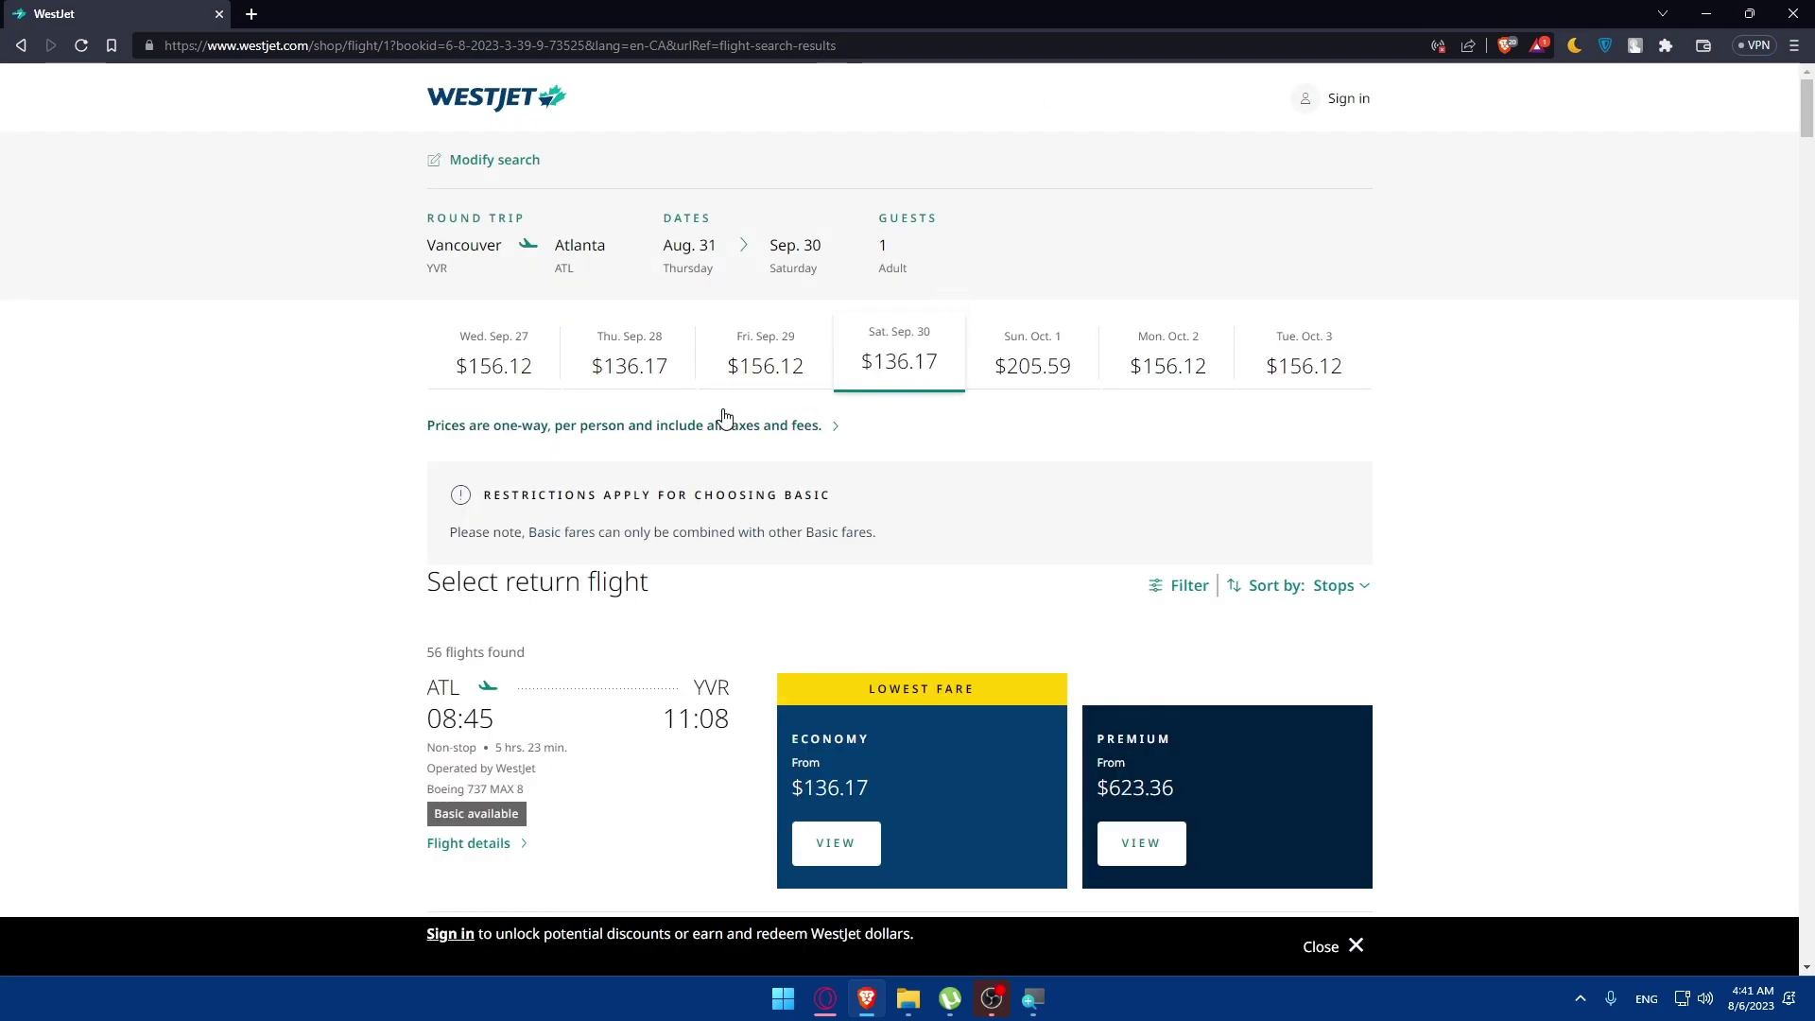
Step: Select the Basic Economy fare for the 08:45 return flight
{"action": "scroll", "coordinate": [832, 539], "scroll_direction": "down", "scroll_amount": 2}
{"action": "left_click", "coordinate": [839, 692]}
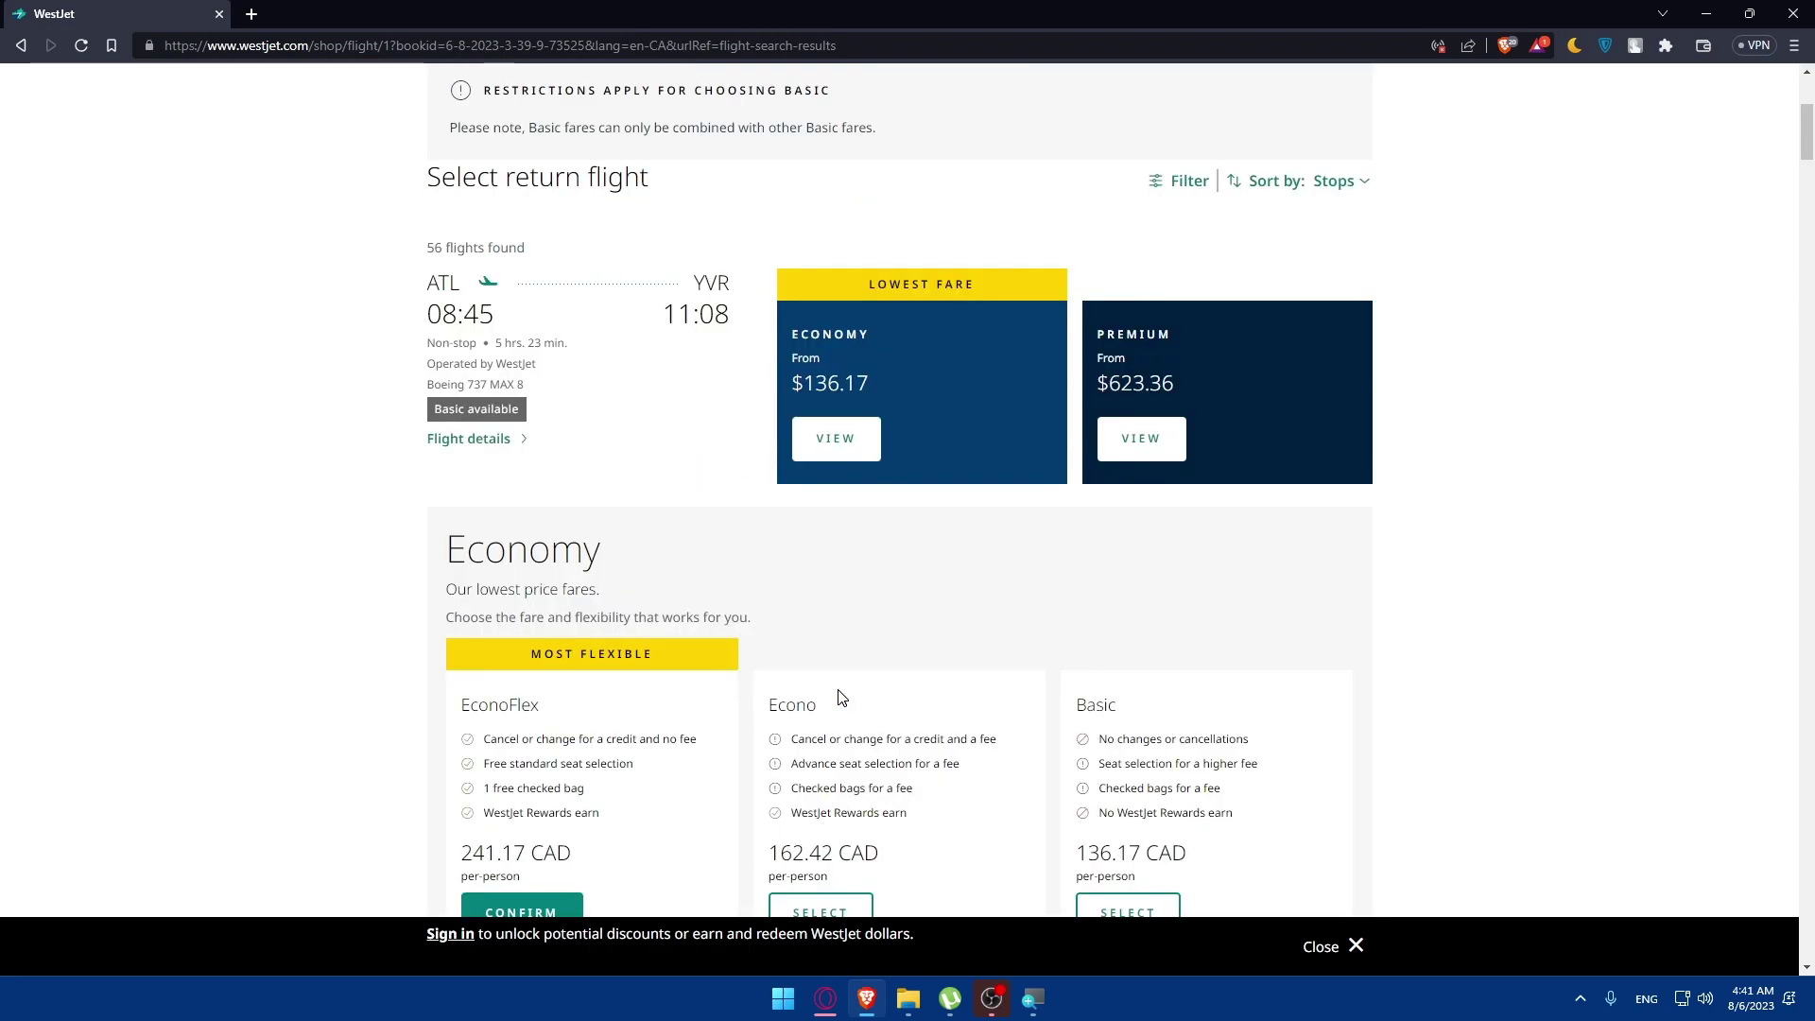
{"action": "scroll", "coordinate": [945, 704], "scroll_direction": "down", "scroll_amount": 2}
{"action": "left_click", "coordinate": [1155, 756]}
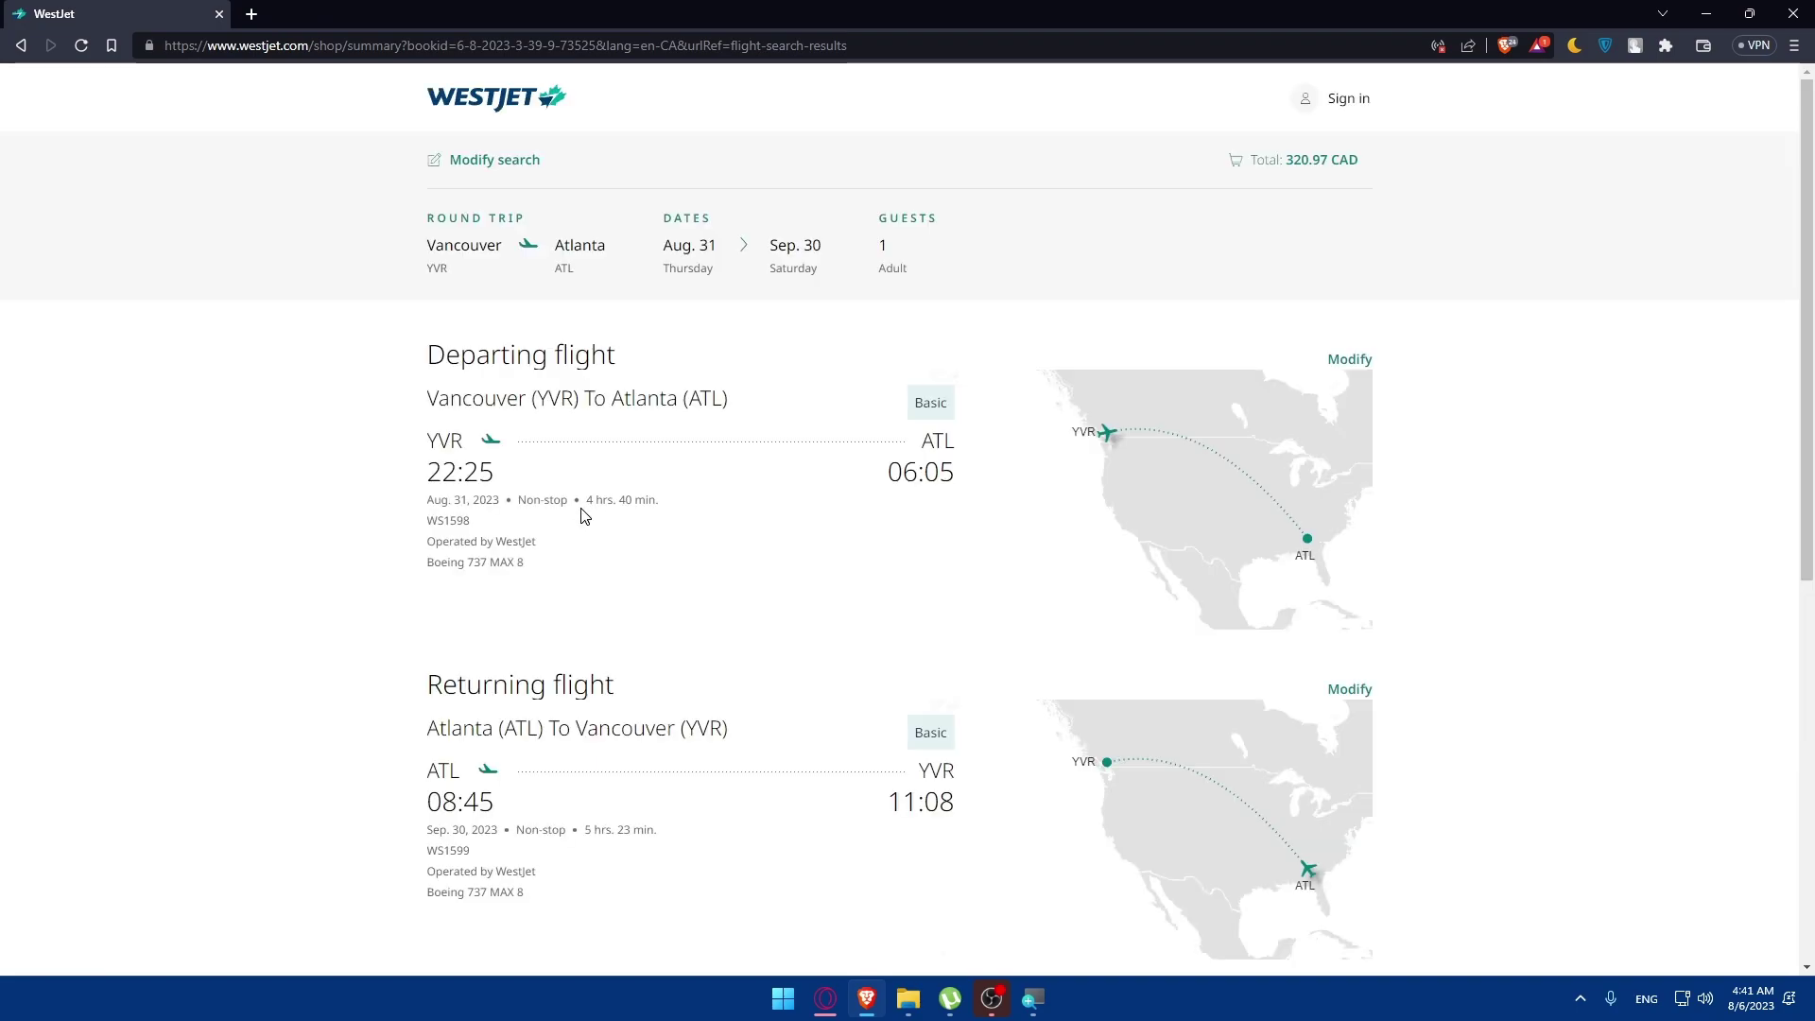
Step: Check both Basic flights' duration and aircraft on the trip summary, then continue to guest details
{"action": "left_click_drag", "start_coordinate": [584, 515], "coordinate": [672, 502]}
{"action": "scroll", "coordinate": [681, 515], "scroll_direction": "down", "scroll_amount": 2}
{"action": "left_click", "coordinate": [724, 455]}
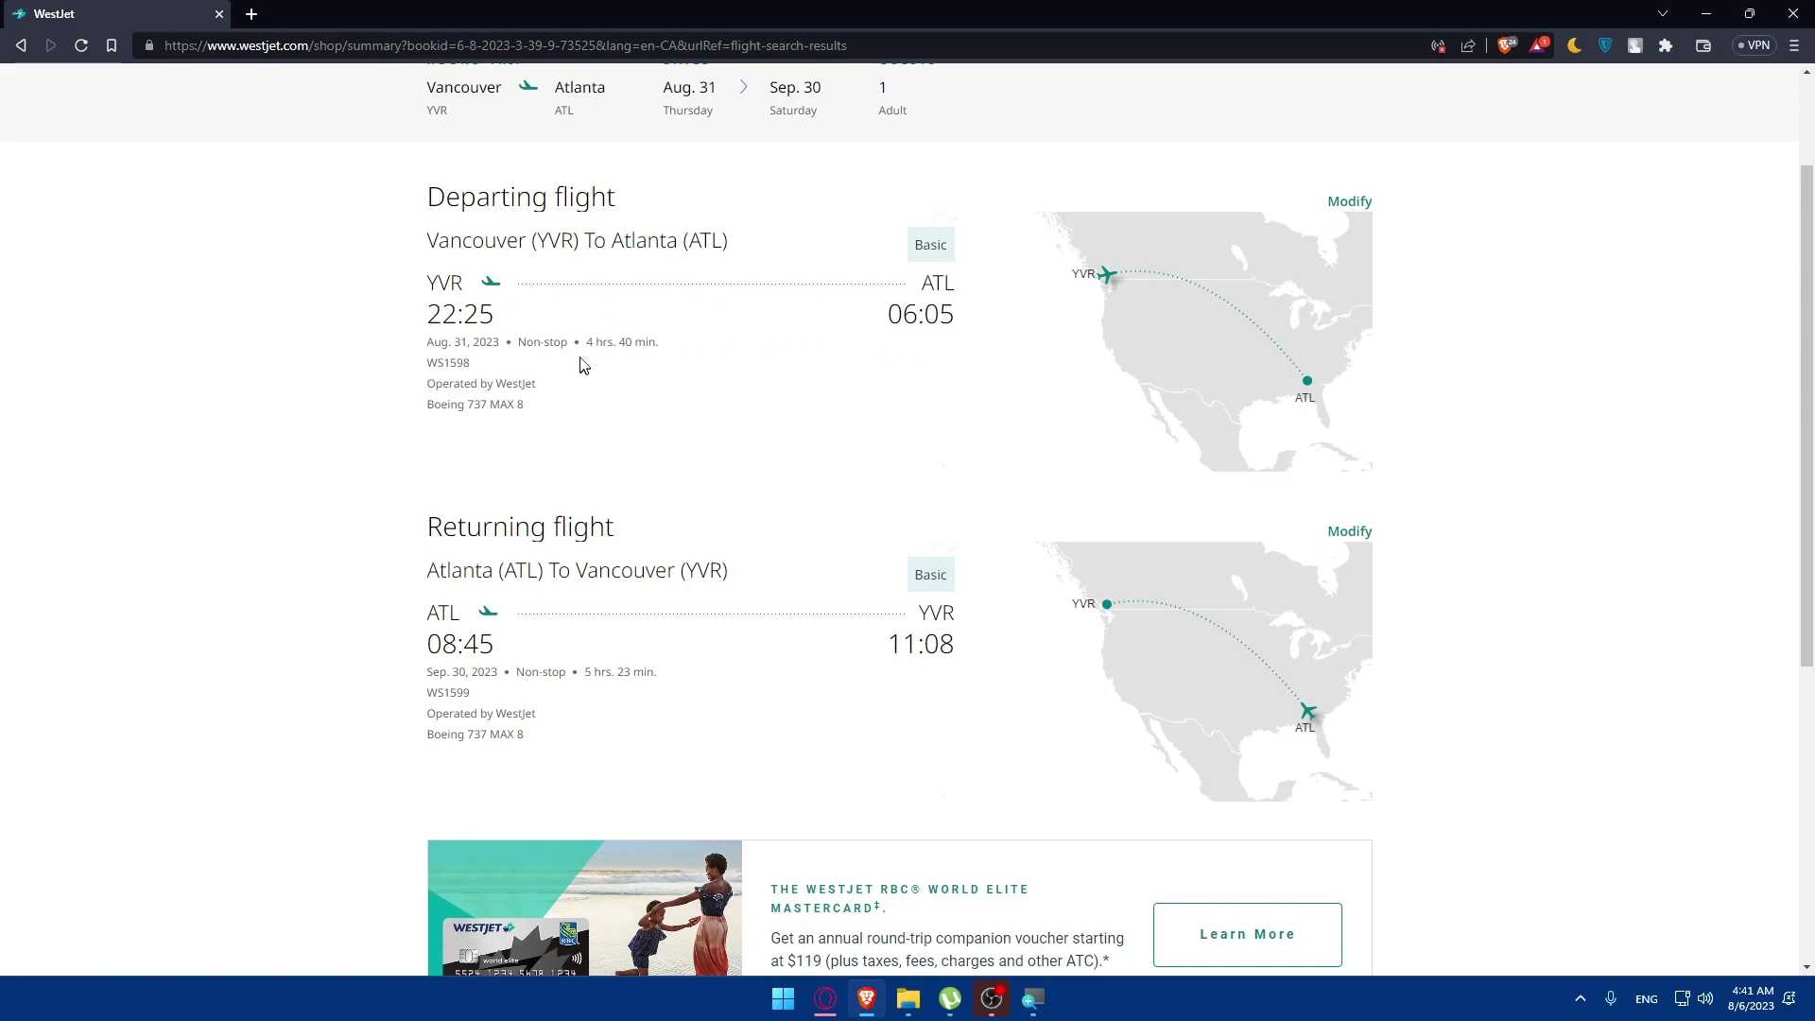
{"action": "left_click_drag", "start_coordinate": [581, 350], "coordinate": [769, 340]}
{"action": "triple_click", "coordinate": [668, 393]}
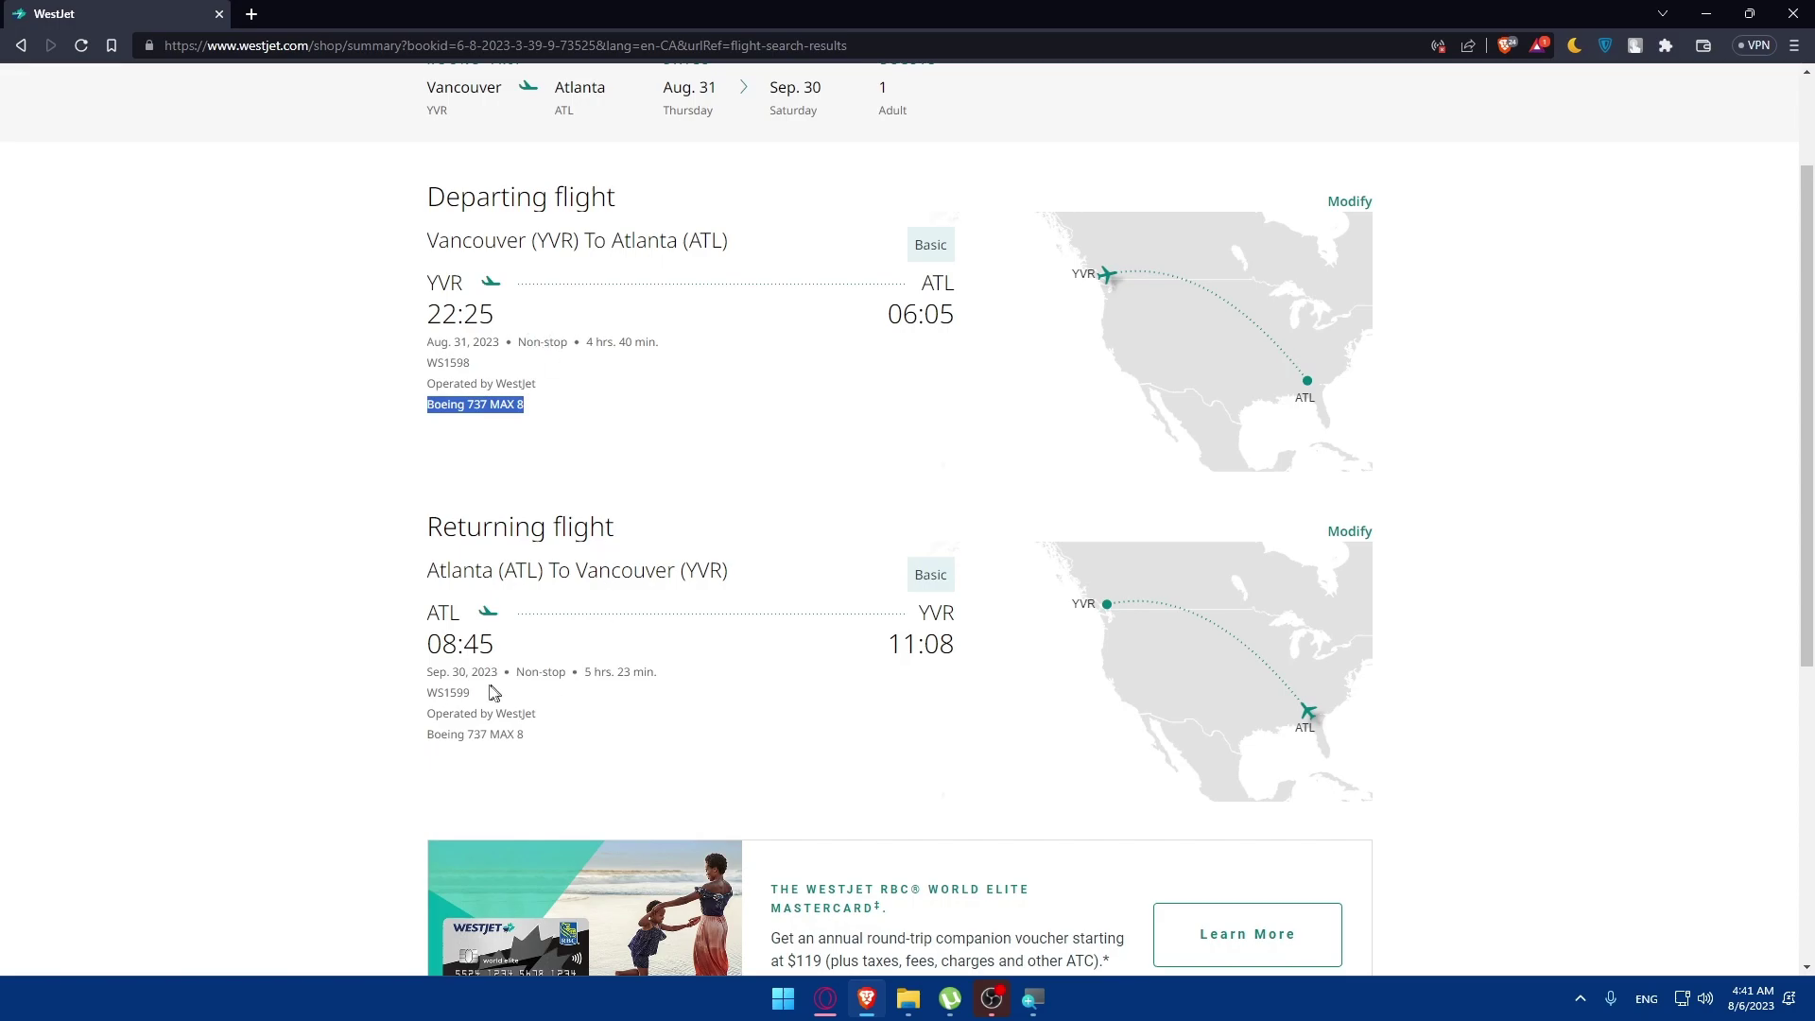
{"action": "scroll", "coordinate": [605, 718], "scroll_direction": "down", "scroll_amount": 5}
{"action": "left_click", "coordinate": [563, 660]}
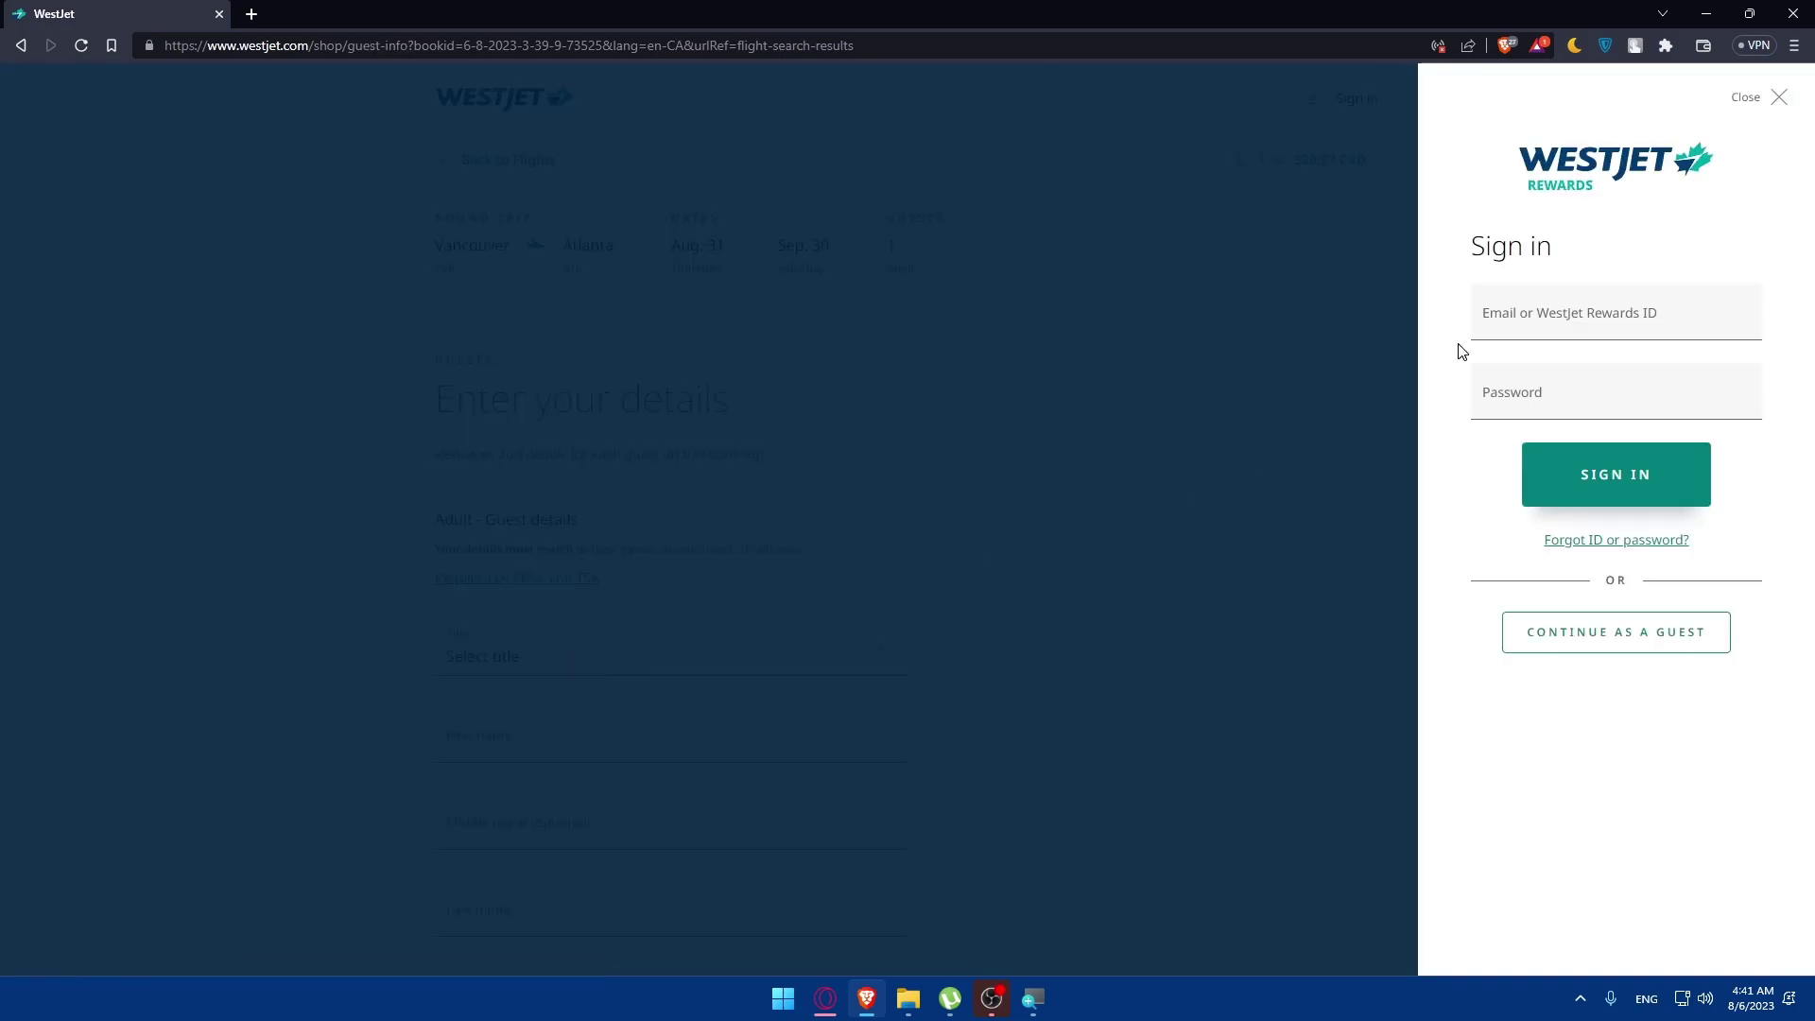
Step: Skip WestJet Rewards sign-in and continue booking as a guest
{"action": "left_click", "coordinate": [1587, 655]}
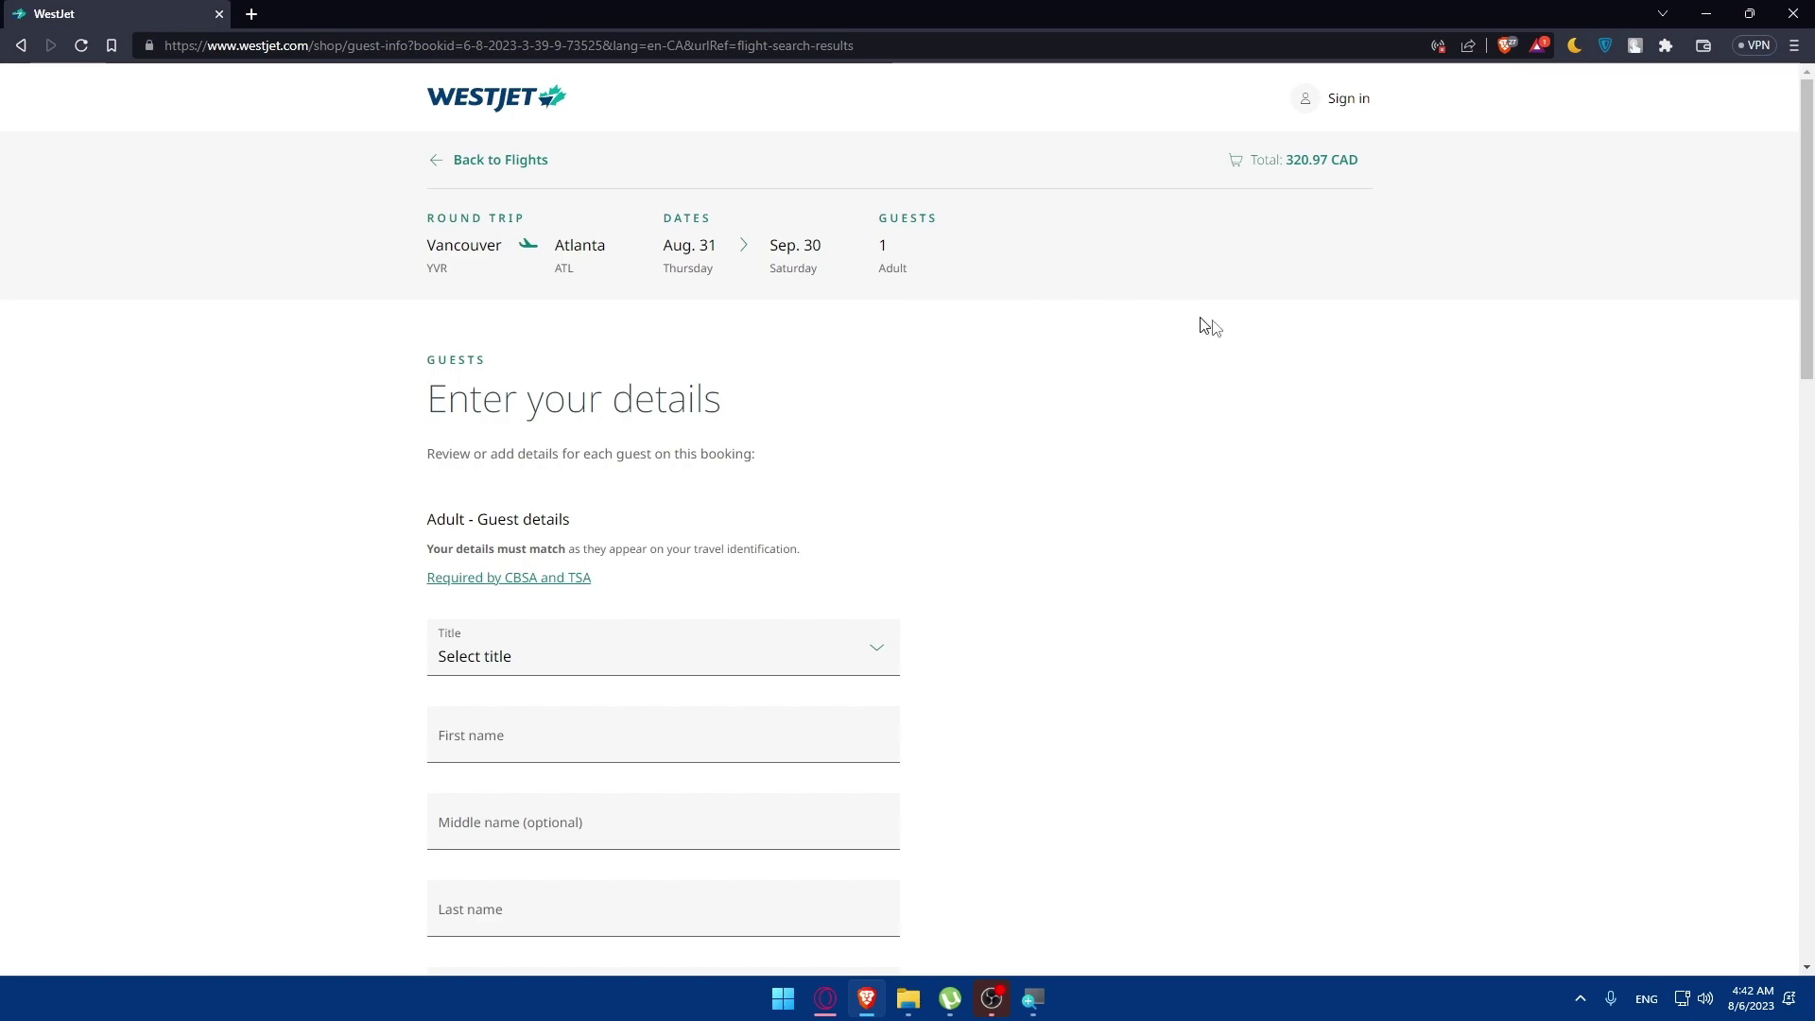
{"action": "scroll", "coordinate": [1120, 335], "scroll_direction": "down", "scroll_amount": 2}
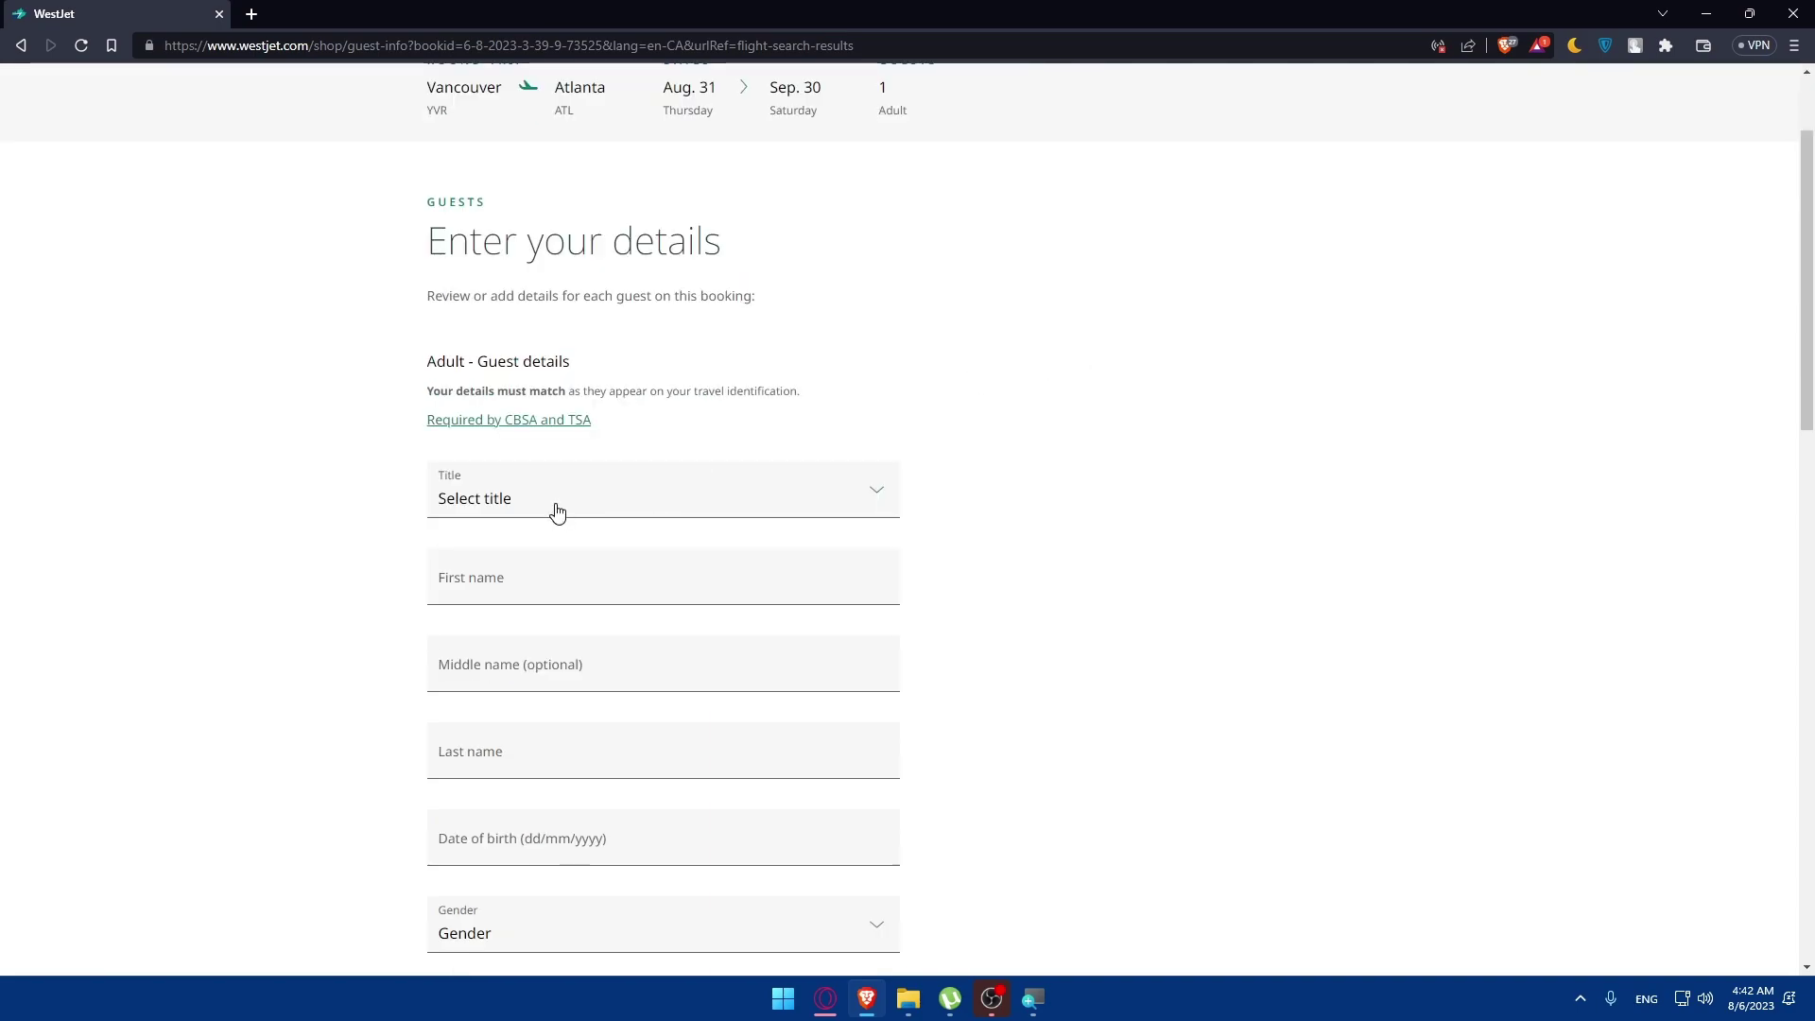
{"action": "scroll", "coordinate": [587, 487], "scroll_direction": "down", "scroll_amount": 2}
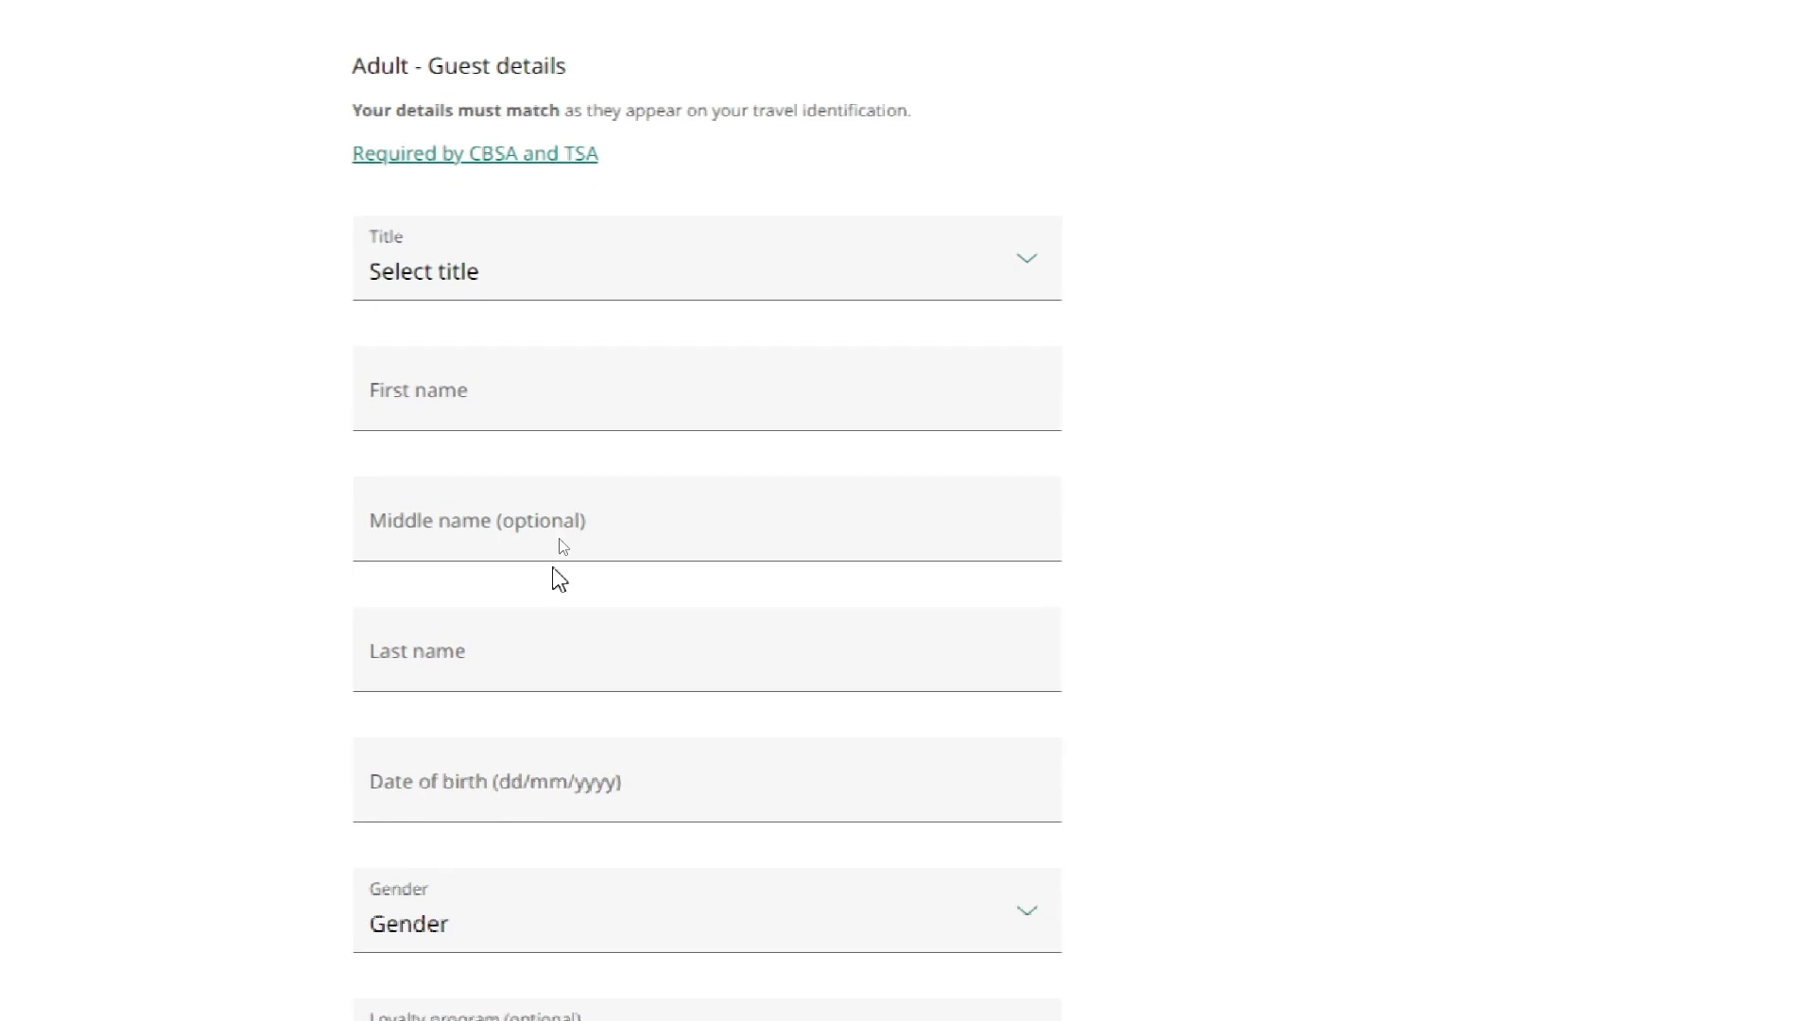
{"action": "scroll", "coordinate": [547, 617], "scroll_direction": "down", "scroll_amount": 4}
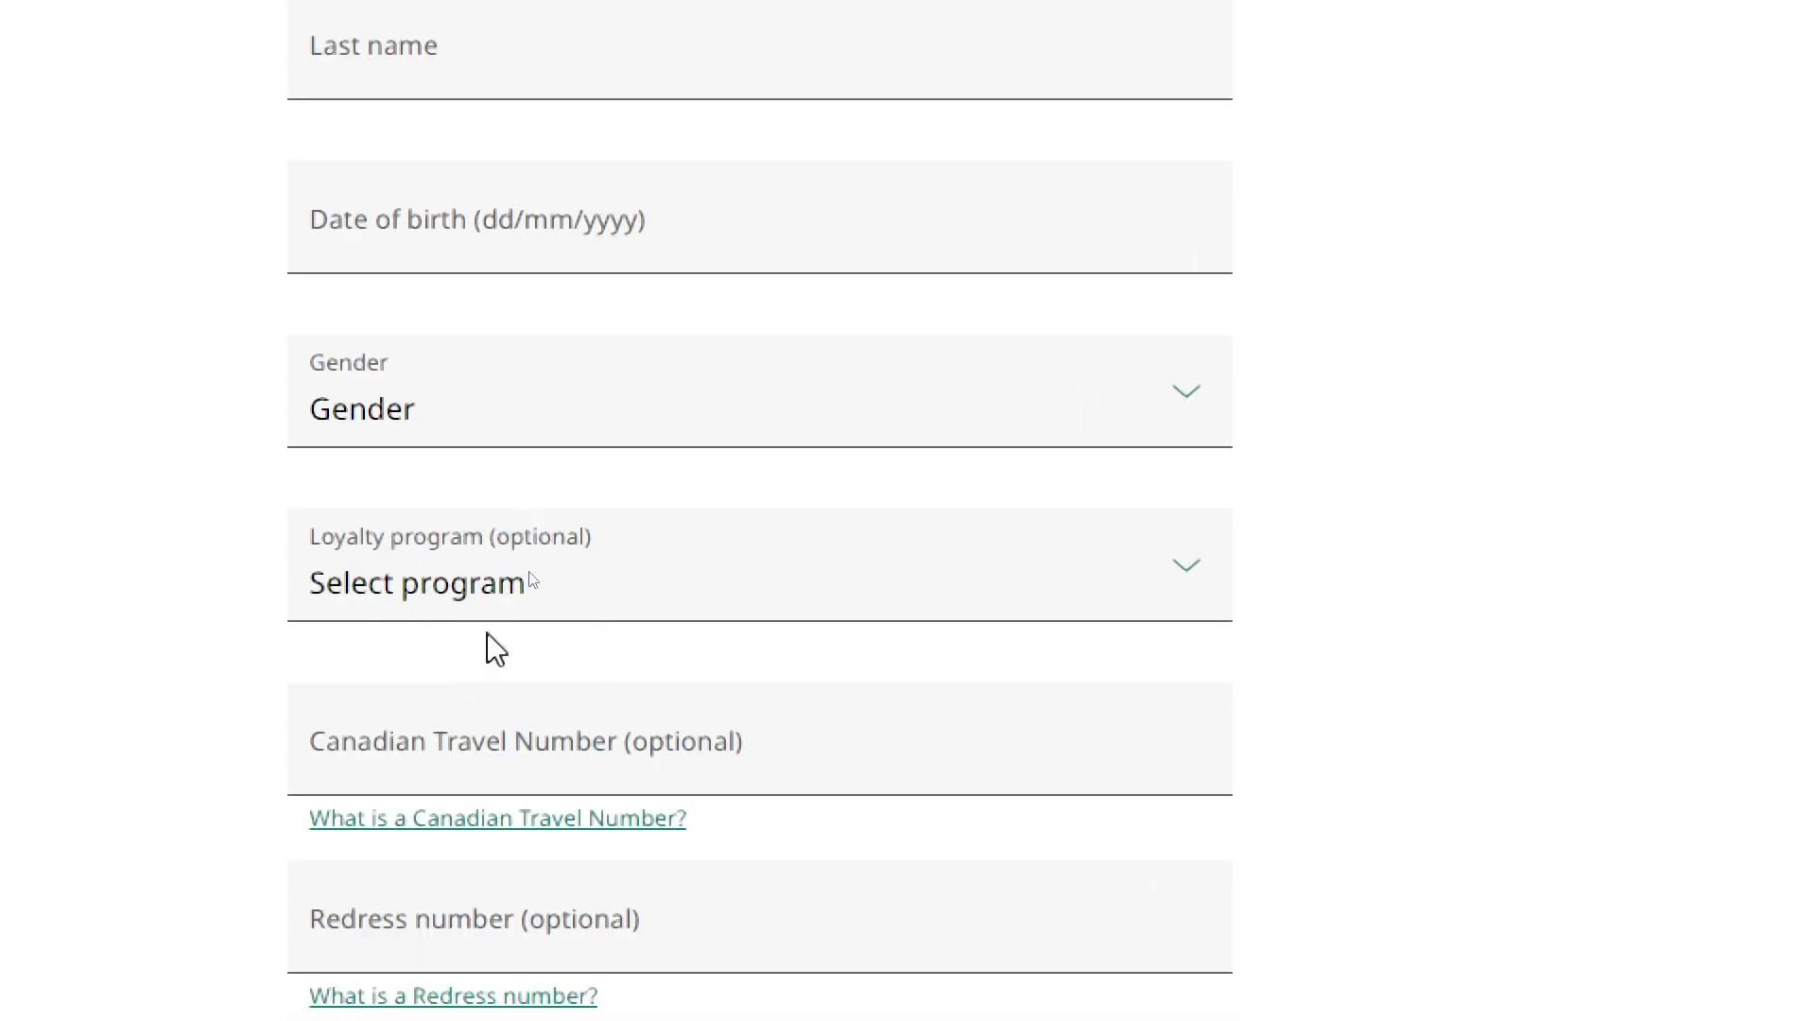
{"action": "scroll", "coordinate": [488, 651], "scroll_direction": "down", "scroll_amount": 2}
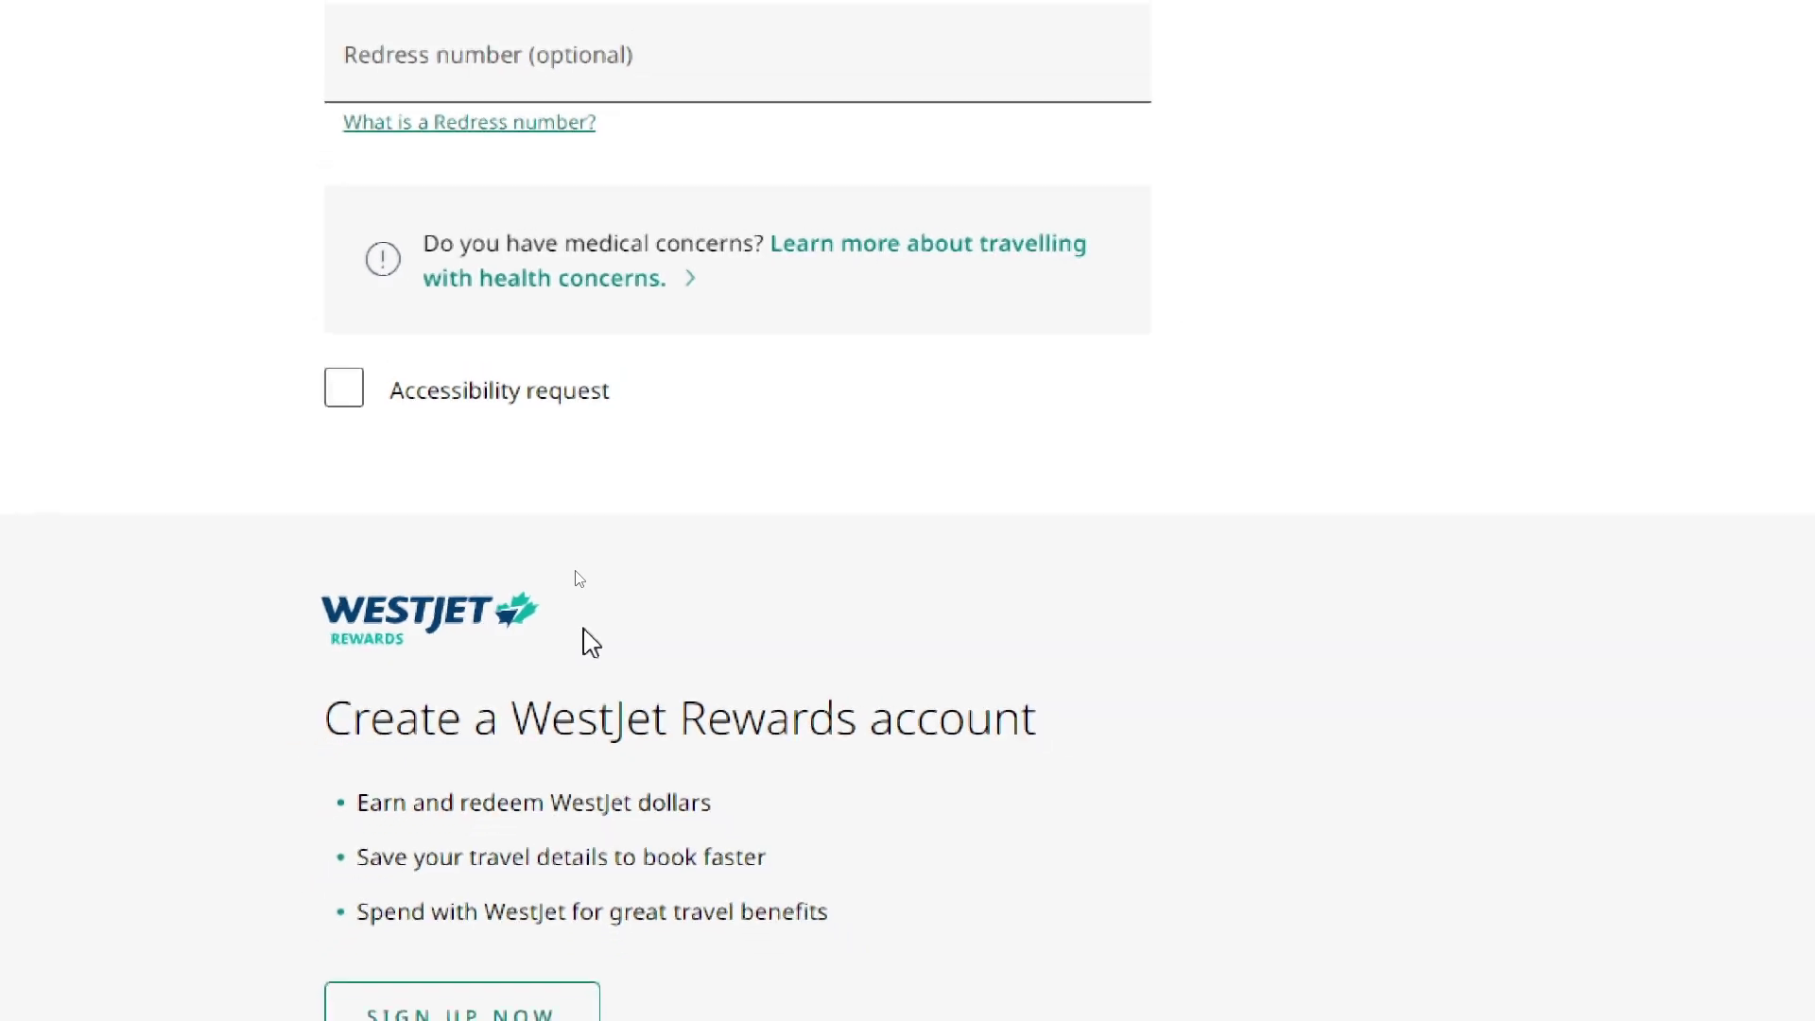
{"action": "scroll", "coordinate": [478, 512], "scroll_direction": "down", "scroll_amount": 4}
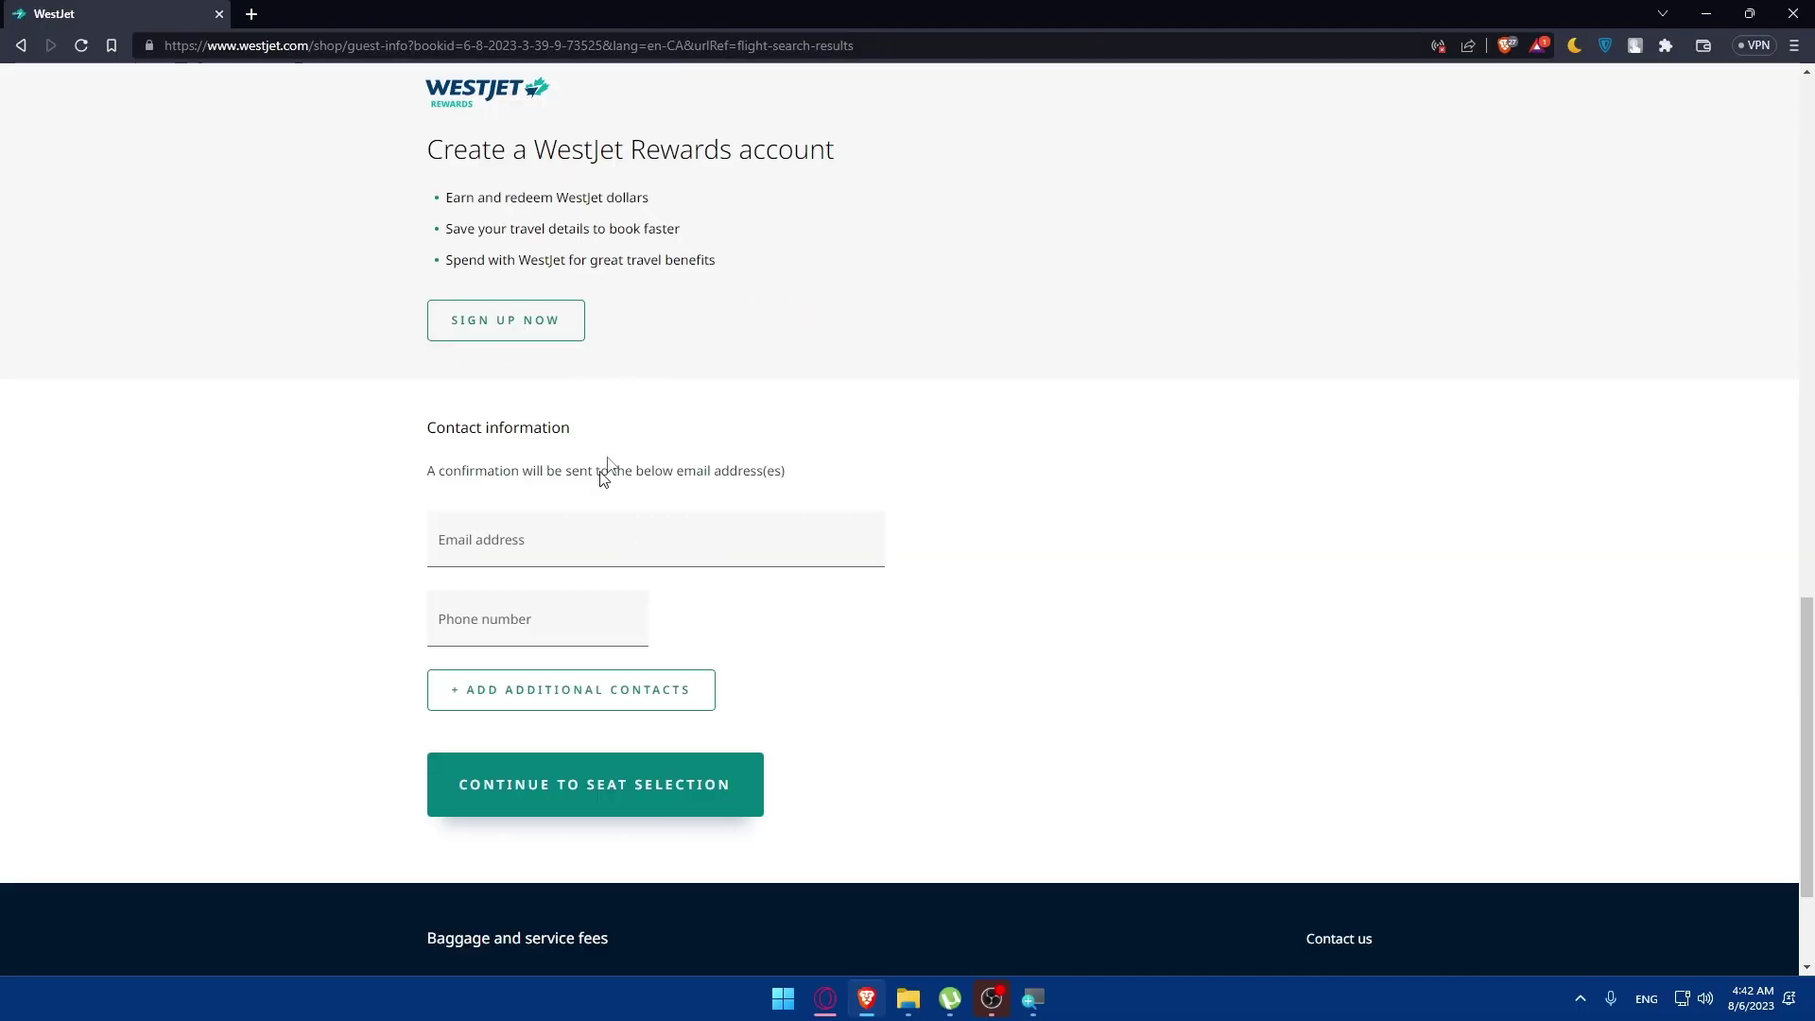
{"action": "left_click", "coordinate": [674, 799]}
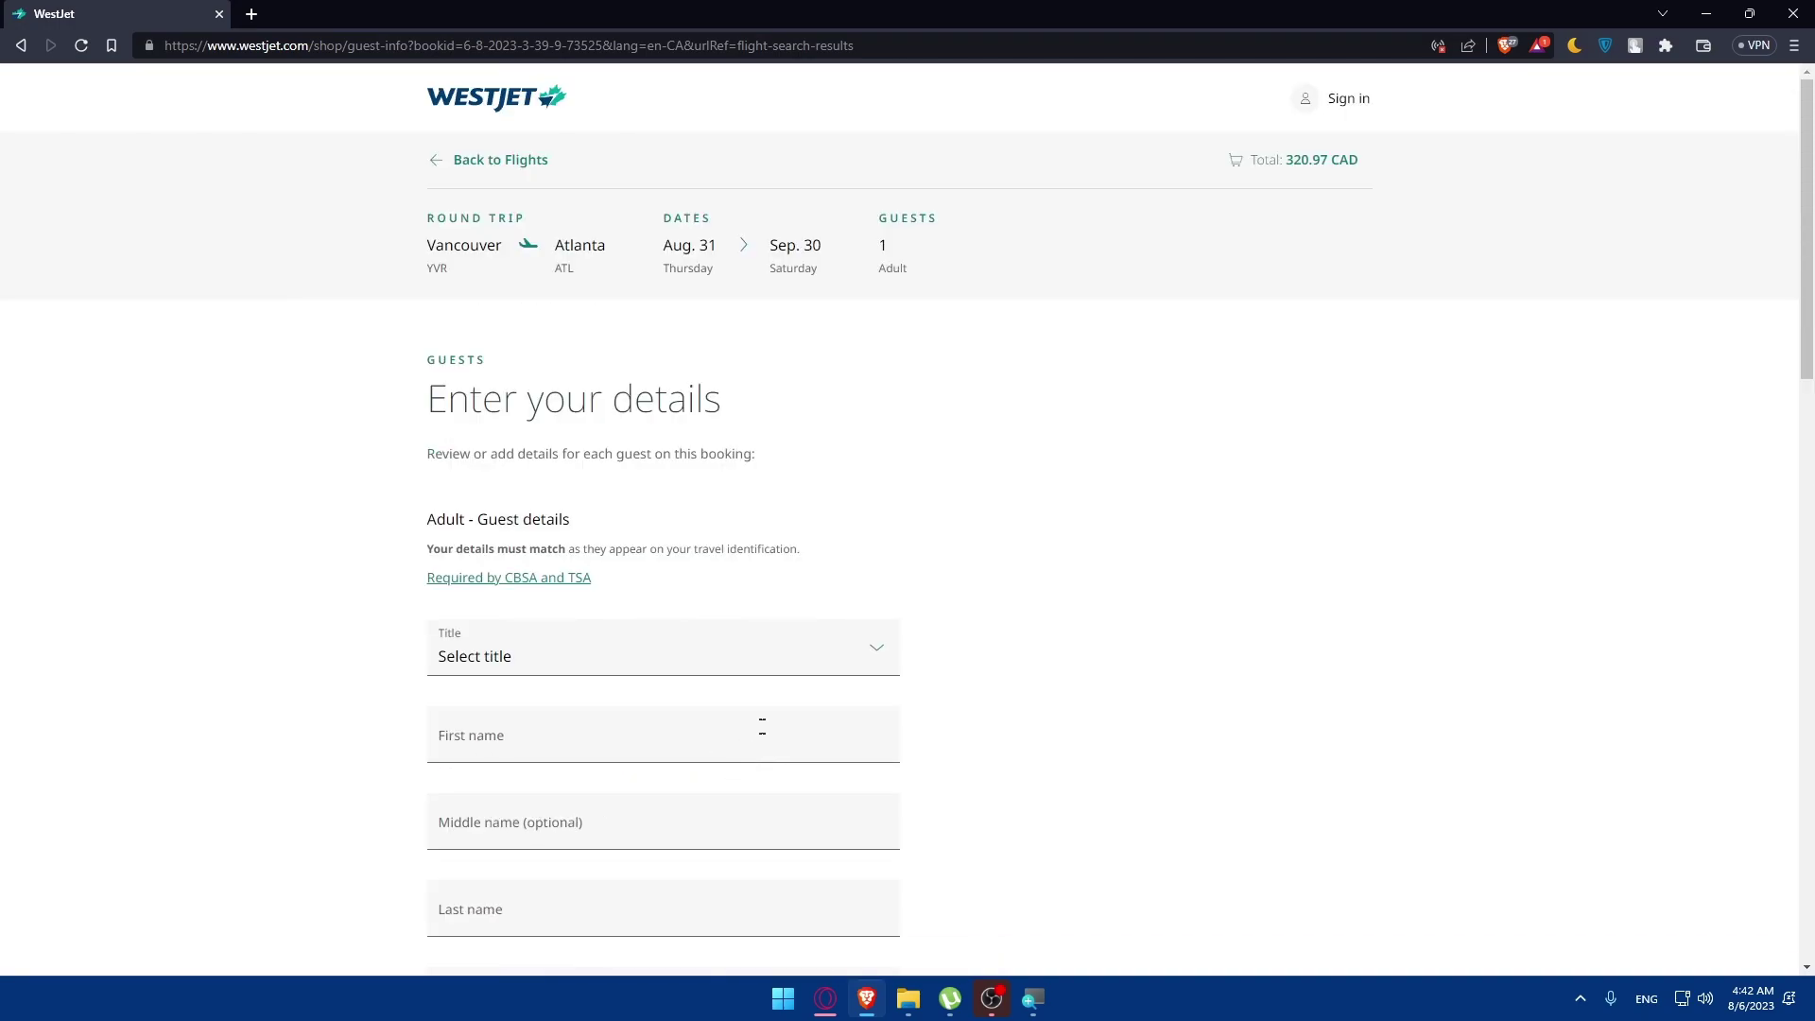
{"action": "scroll", "coordinate": [782, 718], "scroll_direction": "down", "scroll_amount": 15}
Step: Leave the booking via the WestJet logo to return to the home page
{"action": "left_click", "coordinate": [548, 95]}
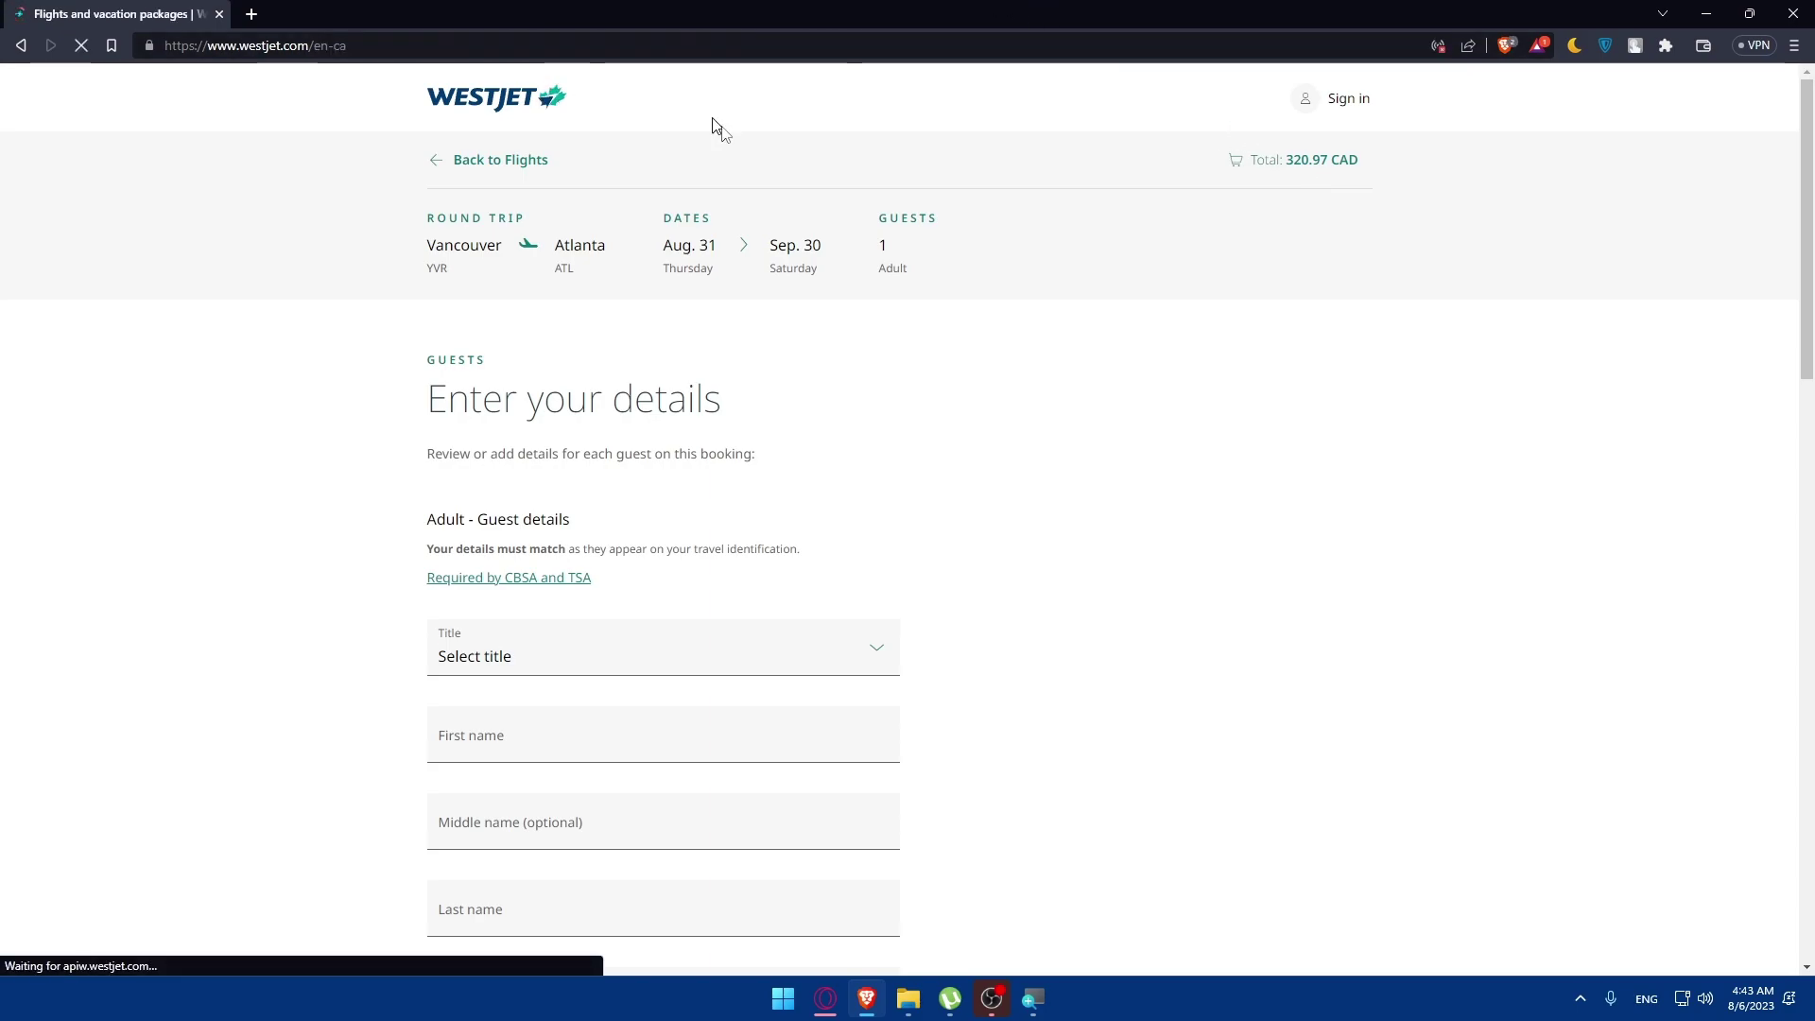